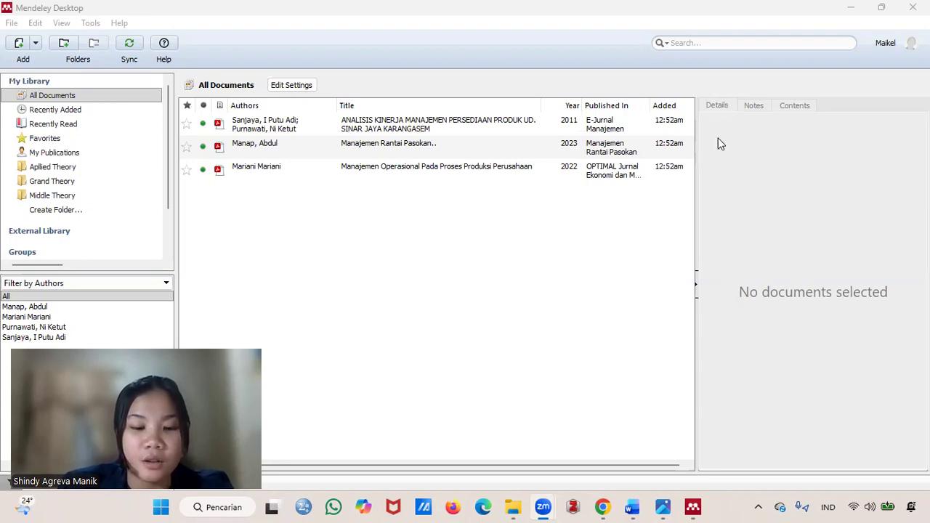
Check the PDF files available in Folder Baru in File Explorer and return to Mendeley Desktop.
{"action": "left_click", "coordinate": [616, 288]}
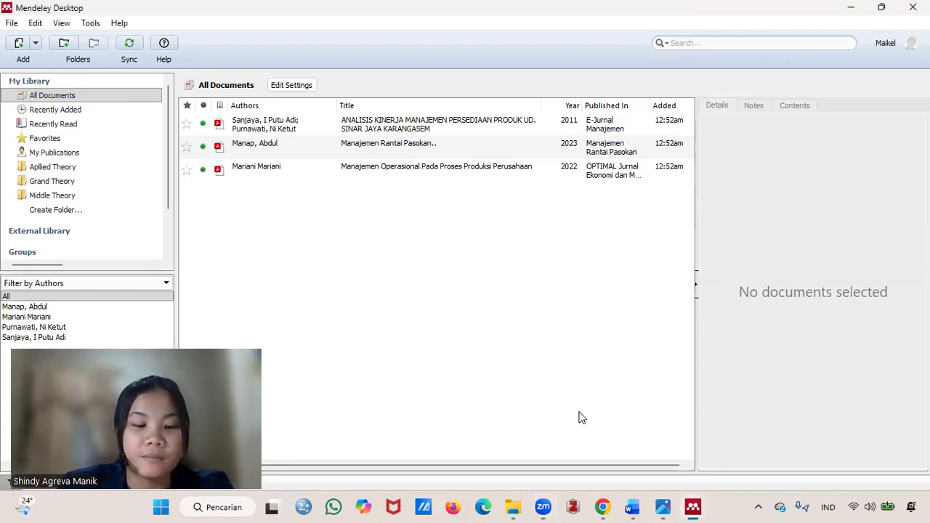
{"action": "left_click", "coordinate": [514, 509]}
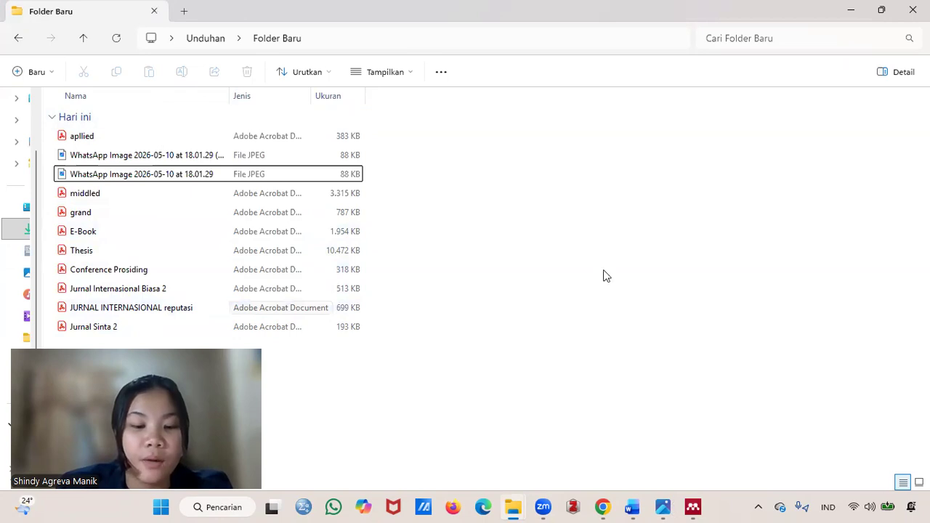
{"action": "key", "text": "alt+Tab"}
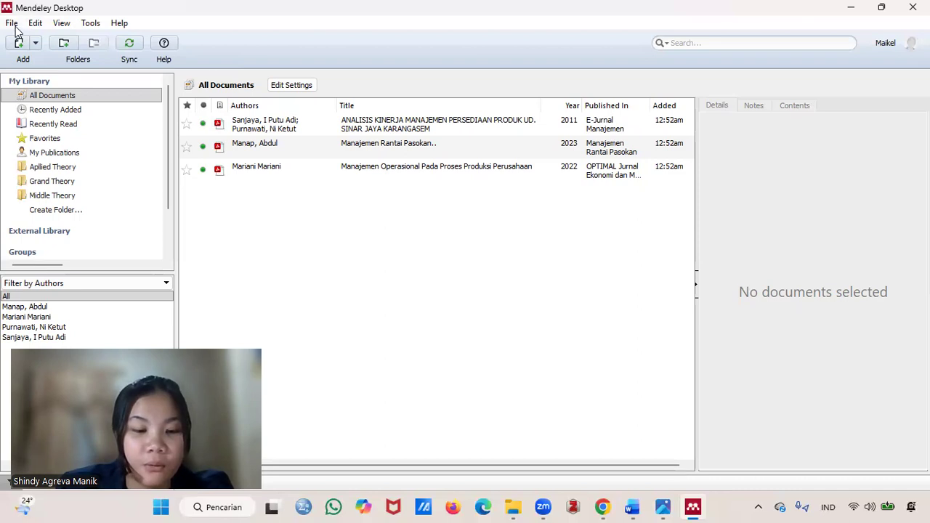
Add the file "Jurnal Sinta 2" from Folder Baru to the library.
{"action": "left_click", "coordinate": [35, 45]}
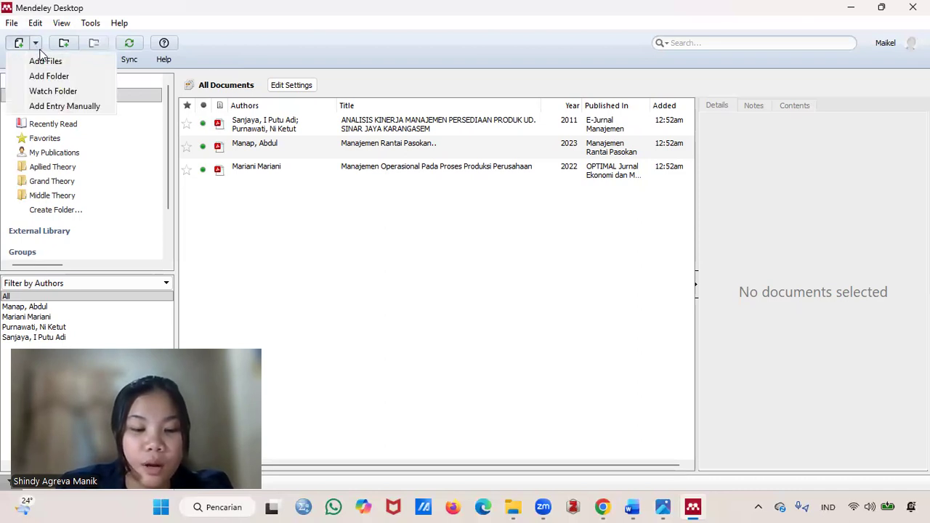
{"action": "left_click", "coordinate": [43, 61]}
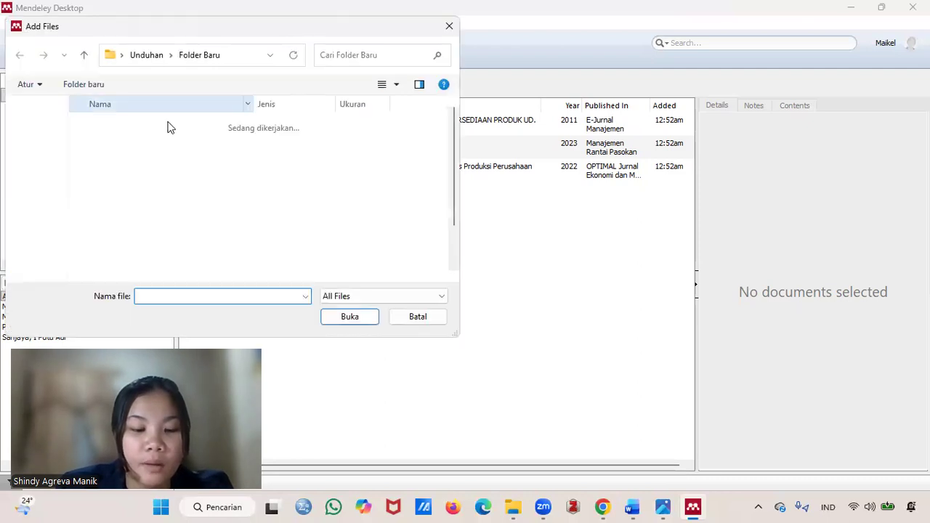
{"action": "scroll", "coordinate": [195, 152], "scroll_direction": "down", "scroll_amount": 2}
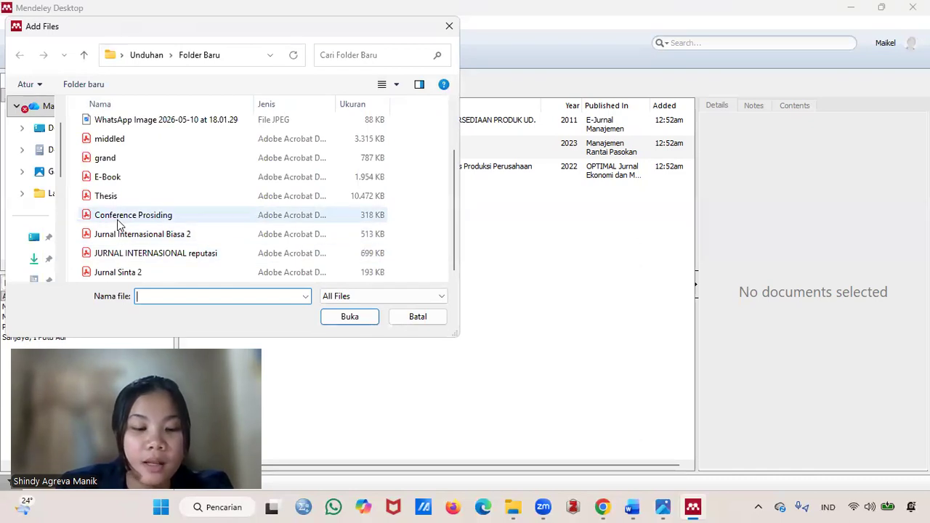
{"action": "left_click", "coordinate": [123, 271]}
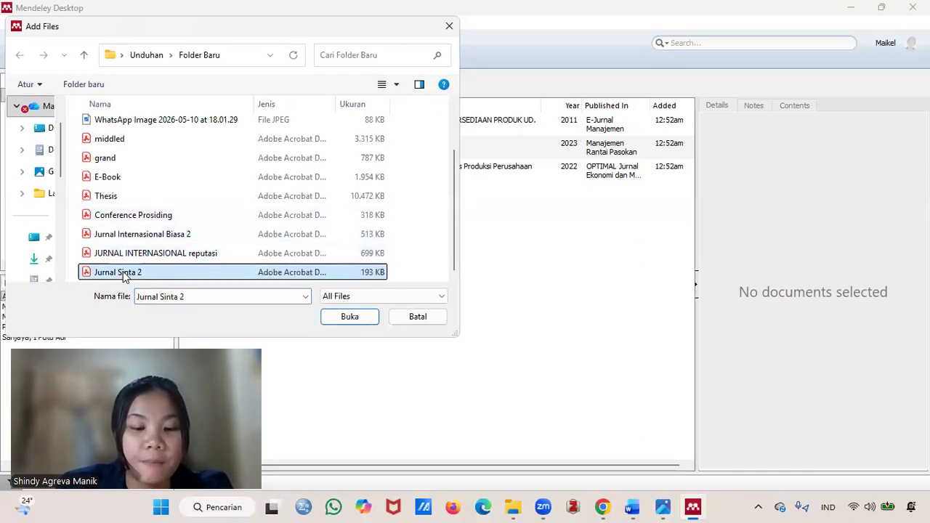
{"action": "left_click", "coordinate": [337, 317]}
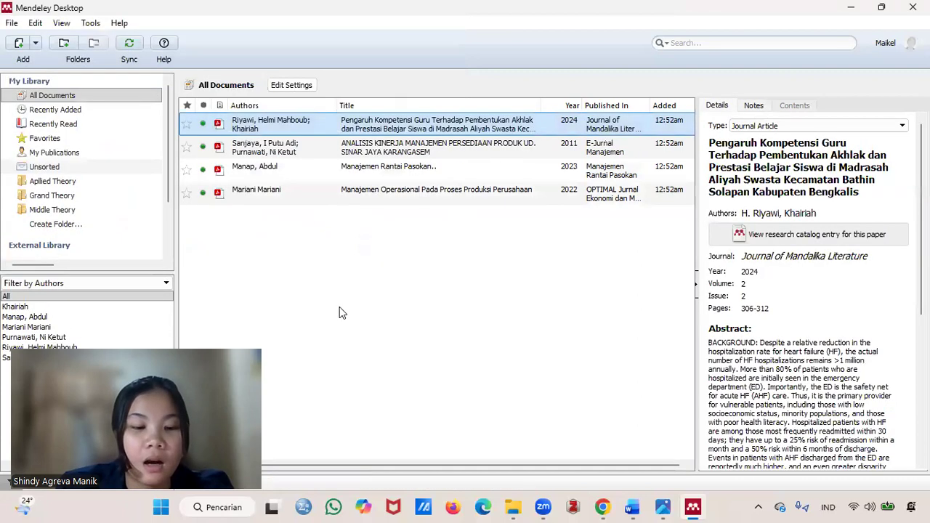
Open the newly added teacher-competence article and check its document type, title, publication details, abstract, keywords and catalog IDs.
{"action": "double_click", "coordinate": [441, 129]}
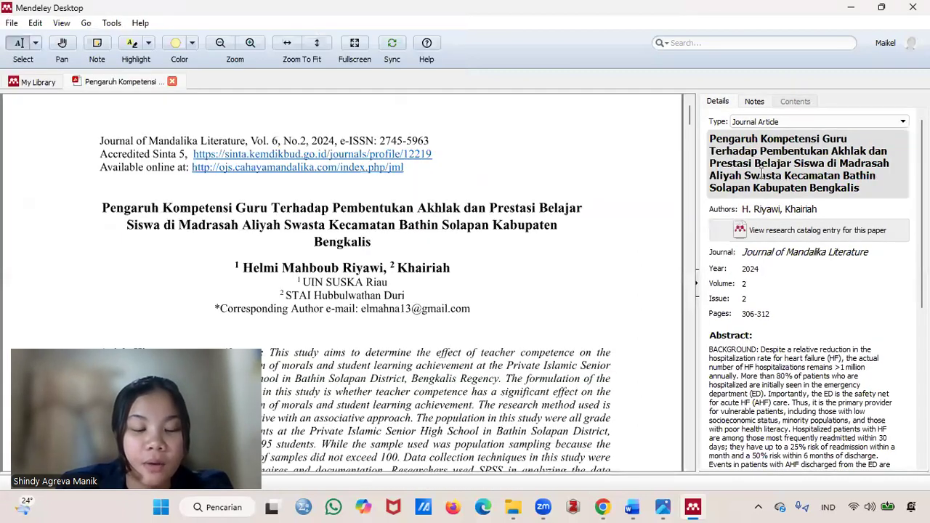
{"action": "left_click", "coordinate": [884, 173]}
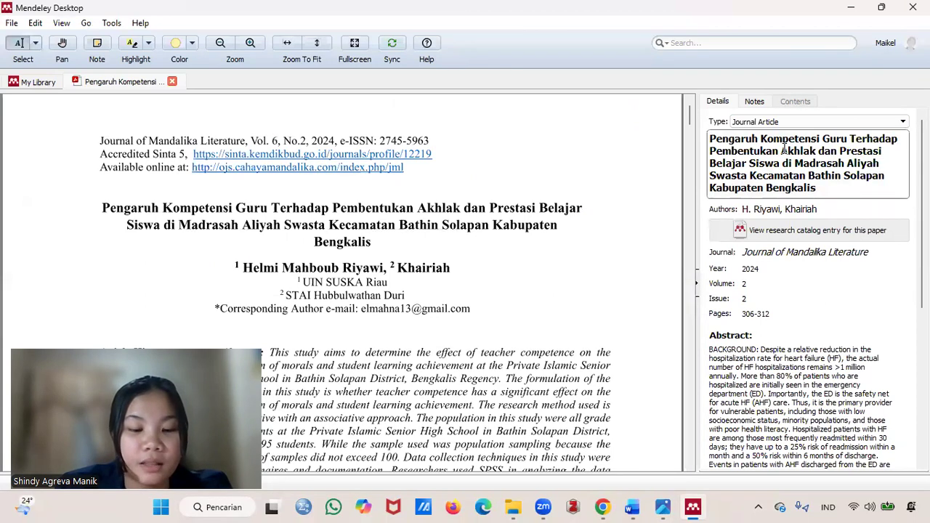
{"action": "left_click", "coordinate": [793, 122]}
{"action": "left_click", "coordinate": [784, 124]}
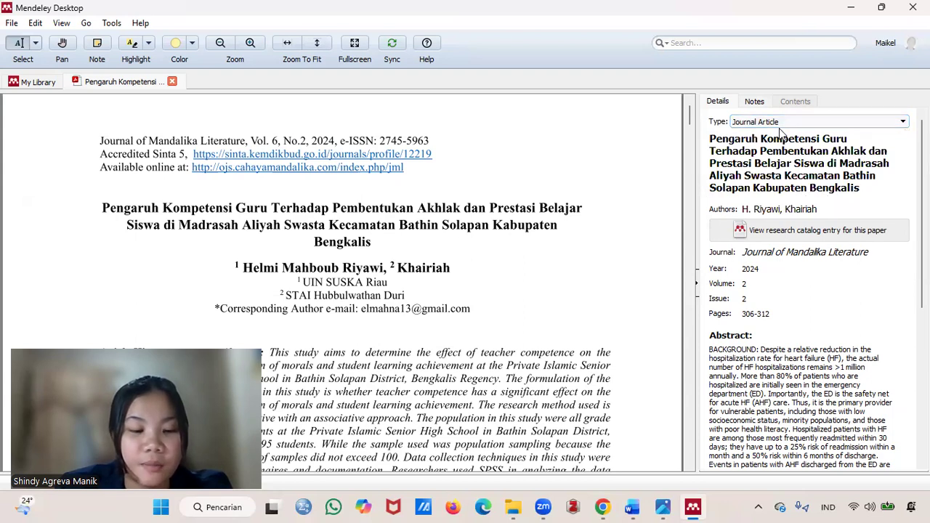
{"action": "left_click", "coordinate": [790, 142]}
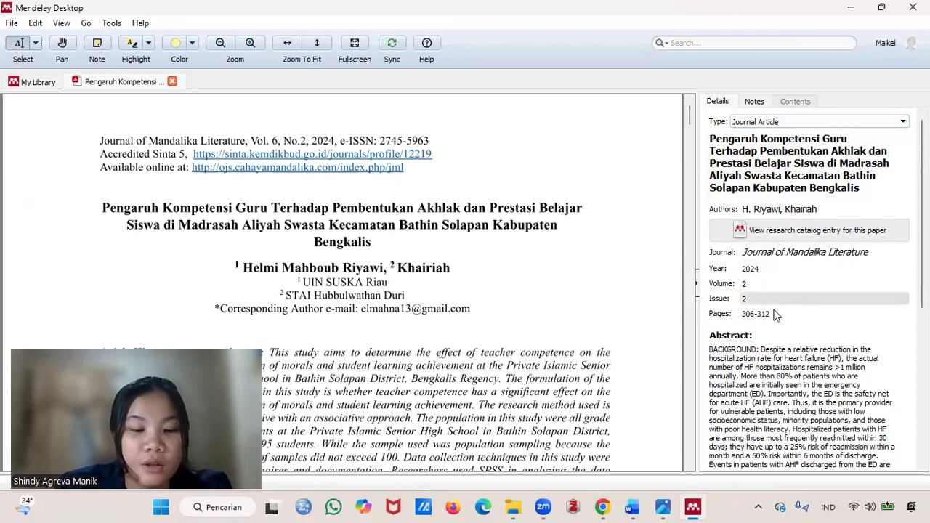
{"action": "scroll", "coordinate": [784, 331], "scroll_direction": "down", "scroll_amount": 1}
{"action": "scroll", "coordinate": [372, 312], "scroll_direction": "down", "scroll_amount": 8}
{"action": "scroll", "coordinate": [409, 238], "scroll_direction": "up", "scroll_amount": 7}
{"action": "scroll", "coordinate": [409, 238], "scroll_direction": "up", "scroll_amount": 2}
{"action": "scroll", "coordinate": [802, 319], "scroll_direction": "down", "scroll_amount": 5}
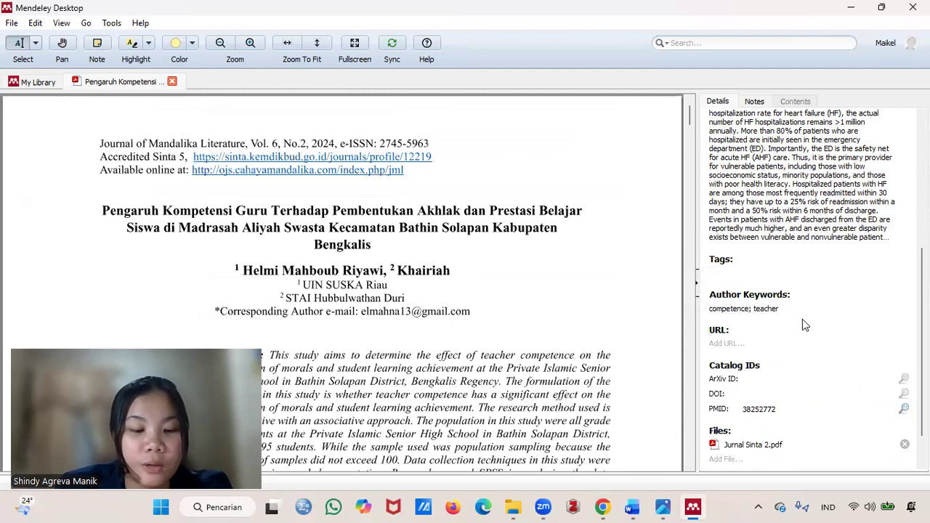
{"action": "scroll", "coordinate": [806, 327], "scroll_direction": "down", "scroll_amount": 1}
{"action": "scroll", "coordinate": [803, 367], "scroll_direction": "up", "scroll_amount": 4}
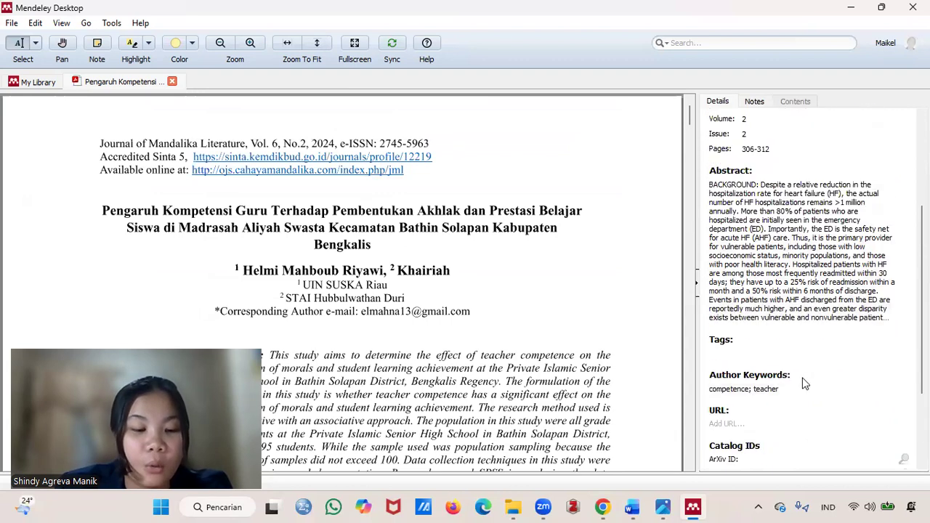
{"action": "scroll", "coordinate": [803, 365], "scroll_direction": "up", "scroll_amount": 1}
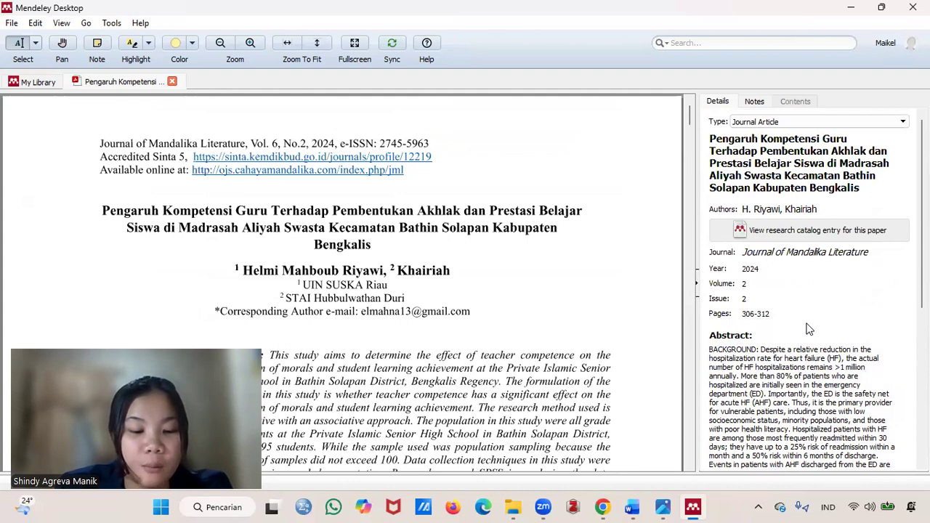
Return to the library and add the file "Jurnal Internasional Biasa 2" from Folder Baru.
{"action": "left_click", "coordinate": [37, 84]}
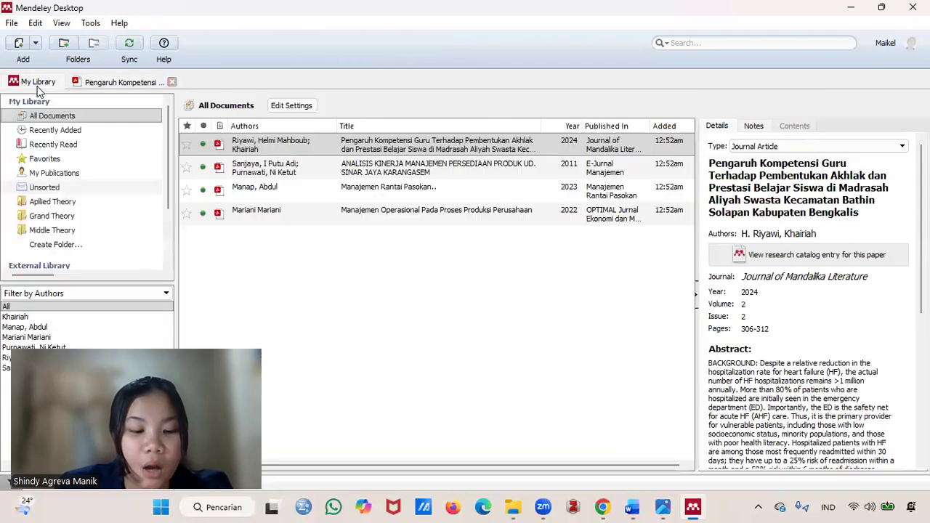
{"action": "left_click", "coordinate": [441, 307]}
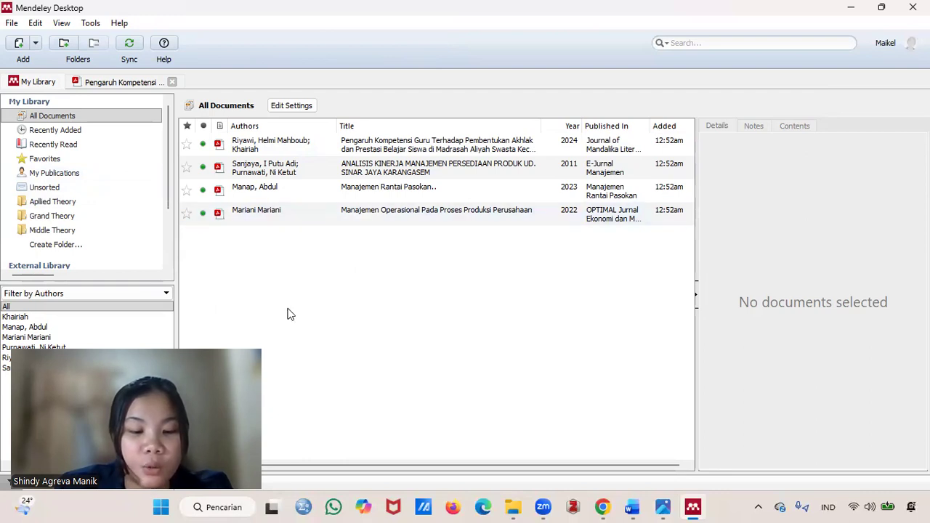
{"action": "left_click", "coordinate": [34, 43]}
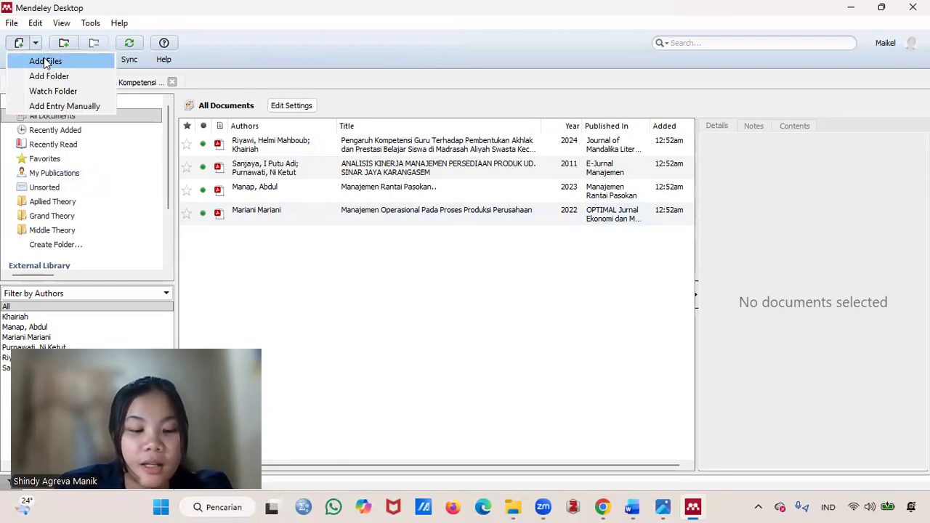
{"action": "left_click", "coordinate": [44, 57]}
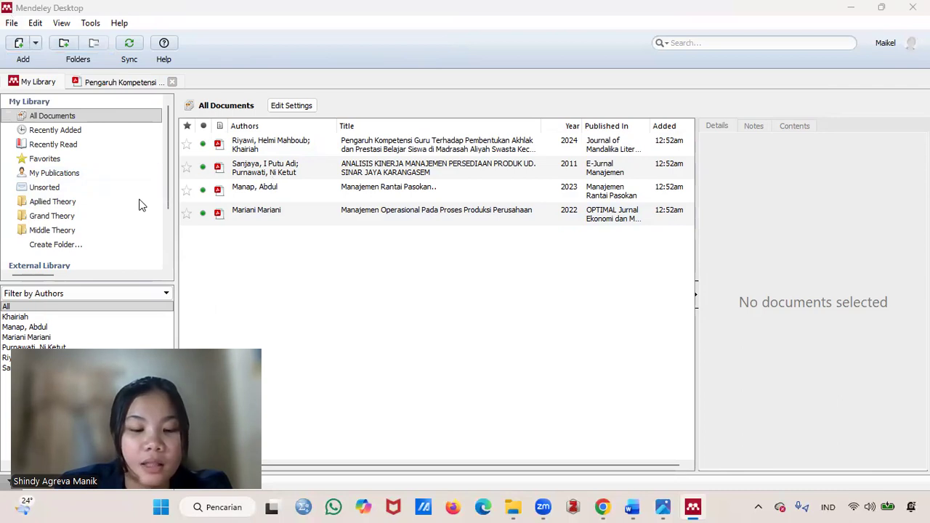
{"action": "key", "text": "ctrl+o"}
{"action": "scroll", "coordinate": [167, 232], "scroll_direction": "down", "scroll_amount": 1}
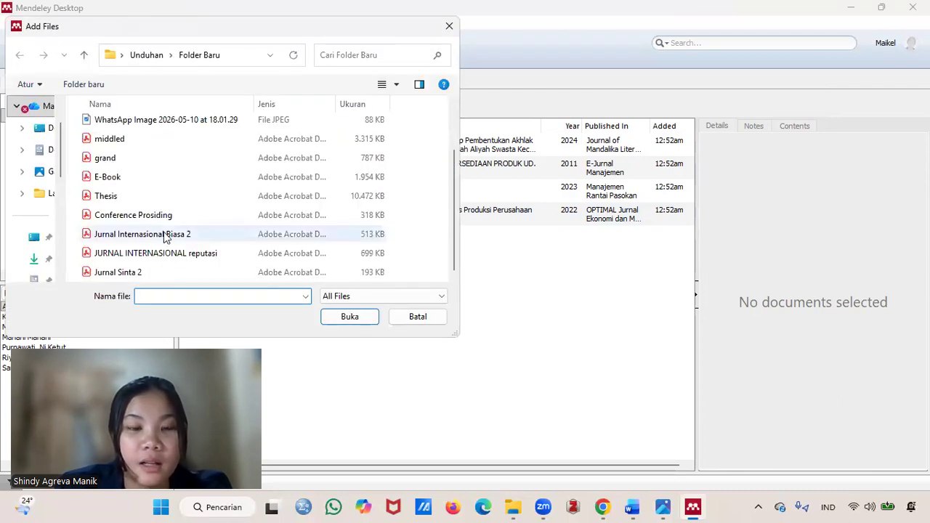
{"action": "left_click", "coordinate": [177, 236]}
{"action": "double_click", "coordinate": [175, 234]}
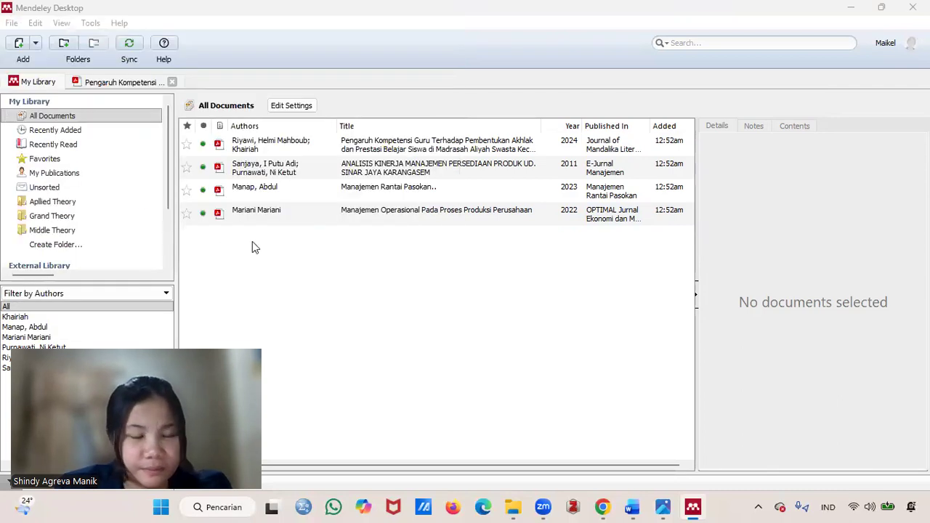
Open the newly added Green Accounting article and review its metadata against its first page.
{"action": "double_click", "coordinate": [438, 154]}
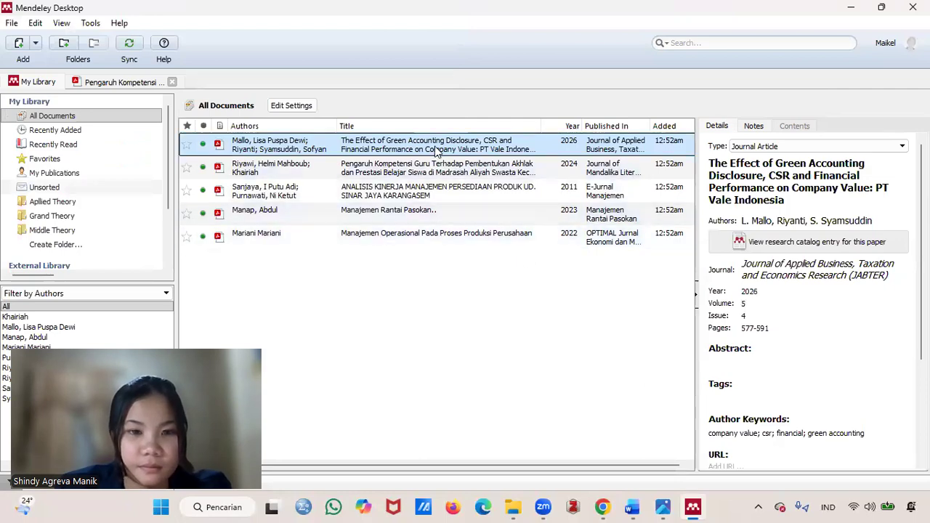
{"action": "scroll", "coordinate": [870, 211], "scroll_direction": "down", "scroll_amount": 2}
{"action": "scroll", "coordinate": [835, 182], "scroll_direction": "down", "scroll_amount": 2}
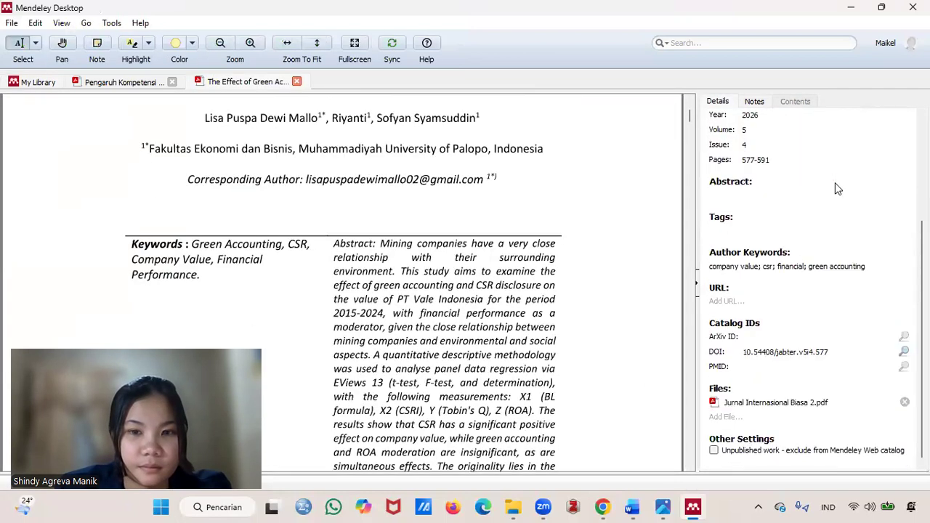
{"action": "scroll", "coordinate": [835, 183], "scroll_direction": "up", "scroll_amount": 4}
{"action": "scroll", "coordinate": [370, 180], "scroll_direction": "up", "scroll_amount": 3}
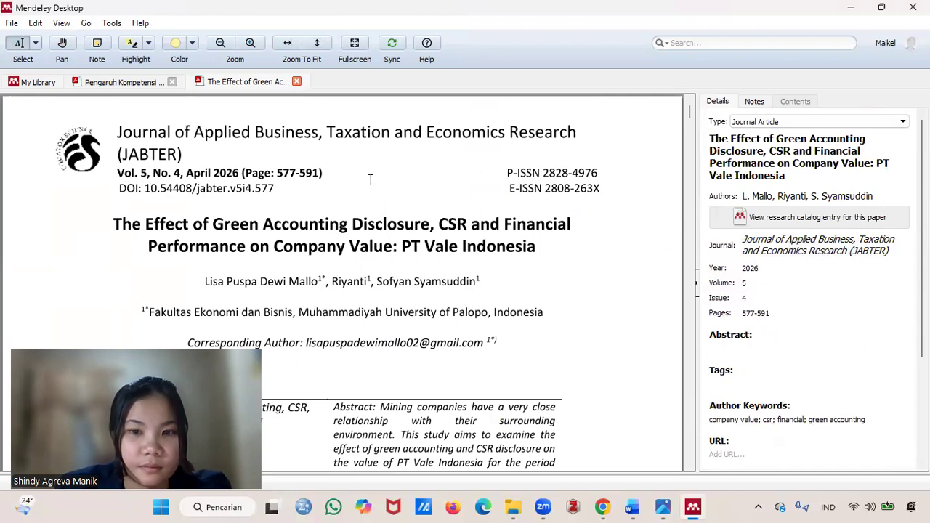
Return to the library and add the file "JURNAL INTERNASIONAL reputasi" from Folder Baru.
{"action": "left_click", "coordinate": [29, 82]}
{"action": "left_click", "coordinate": [36, 44]}
{"action": "left_click", "coordinate": [51, 64]}
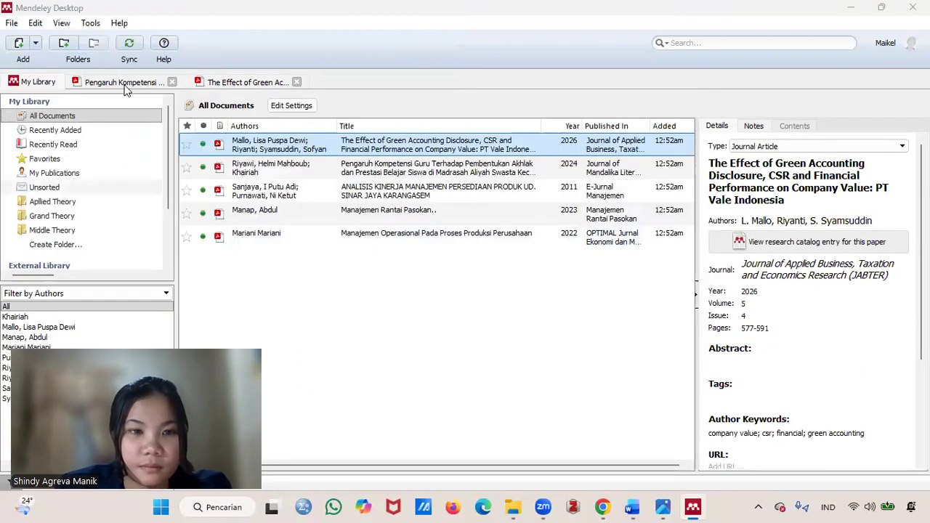
{"action": "scroll", "coordinate": [193, 233], "scroll_direction": "down", "scroll_amount": 1}
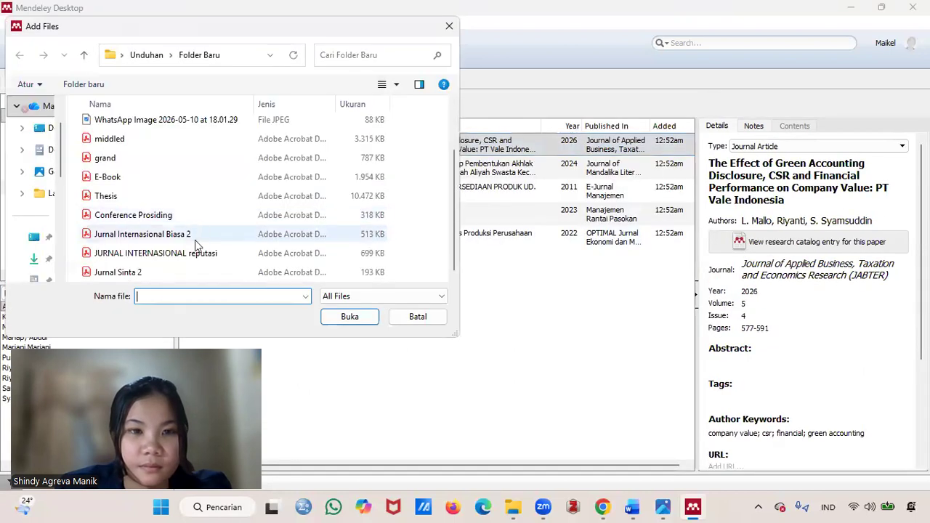
{"action": "double_click", "coordinate": [197, 254]}
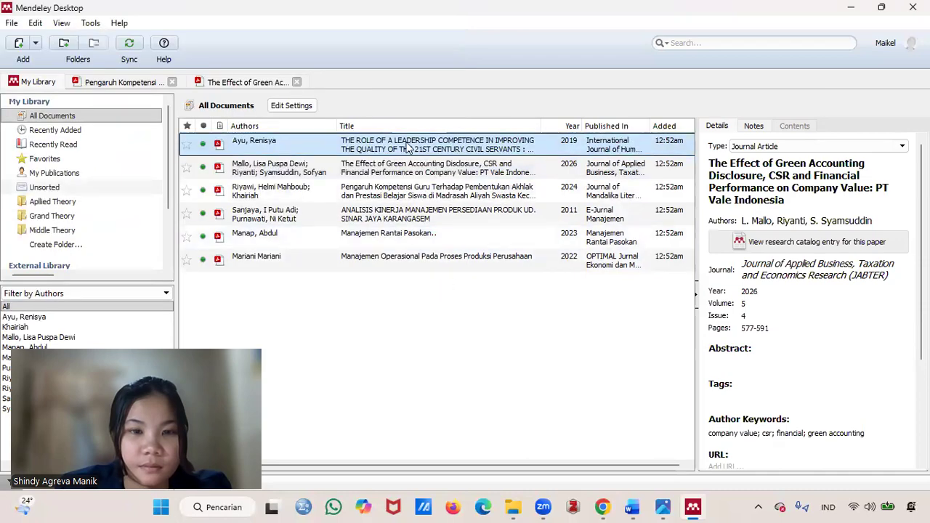
Open the newly added leadership competence article and review its journal, year, volume, issue, pages, abstract and keywords.
{"action": "double_click", "coordinate": [425, 200]}
{"action": "scroll", "coordinate": [807, 173], "scroll_direction": "down", "scroll_amount": 1}
{"action": "scroll", "coordinate": [807, 173], "scroll_direction": "up", "scroll_amount": 1}
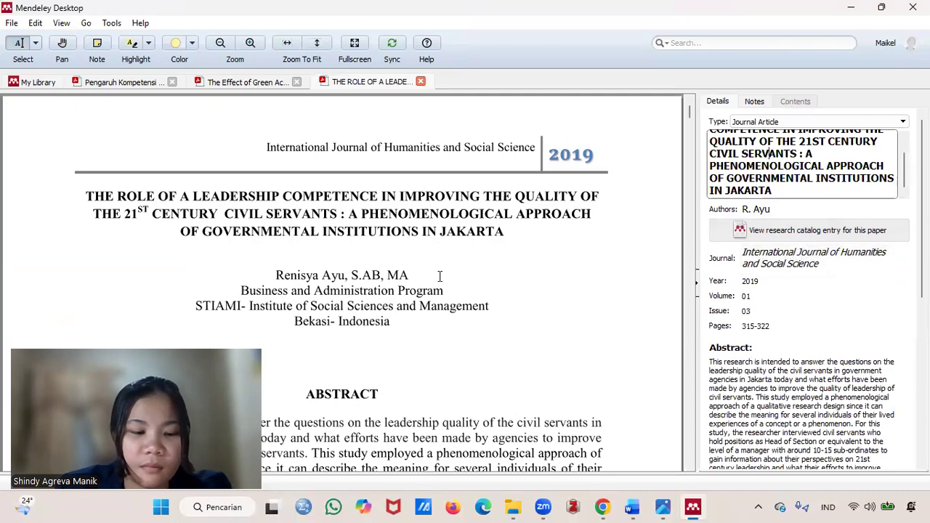
{"action": "scroll", "coordinate": [441, 272], "scroll_direction": "down", "scroll_amount": 1}
{"action": "scroll", "coordinate": [785, 290], "scroll_direction": "down", "scroll_amount": 1}
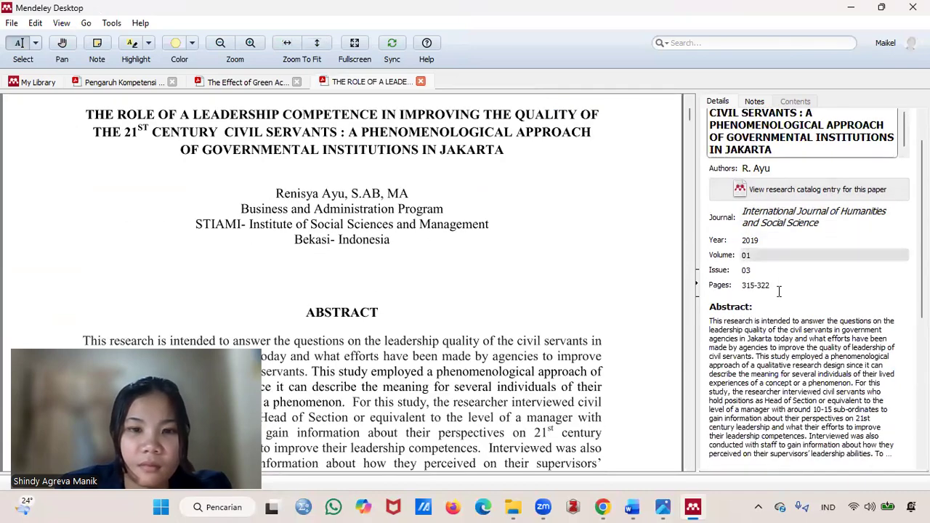
{"action": "scroll", "coordinate": [374, 240], "scroll_direction": "down", "scroll_amount": 2}
{"action": "scroll", "coordinate": [374, 240], "scroll_direction": "down", "scroll_amount": 7}
{"action": "scroll", "coordinate": [338, 233], "scroll_direction": "up", "scroll_amount": 10}
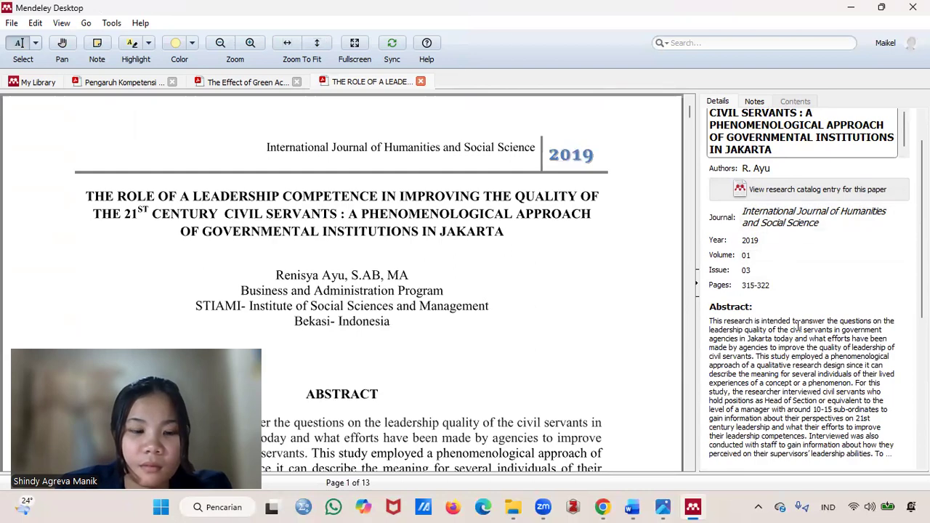
{"action": "scroll", "coordinate": [796, 320], "scroll_direction": "down", "scroll_amount": 5}
{"action": "scroll", "coordinate": [774, 335], "scroll_direction": "down", "scroll_amount": 2}
{"action": "scroll", "coordinate": [768, 306], "scroll_direction": "up", "scroll_amount": 5}
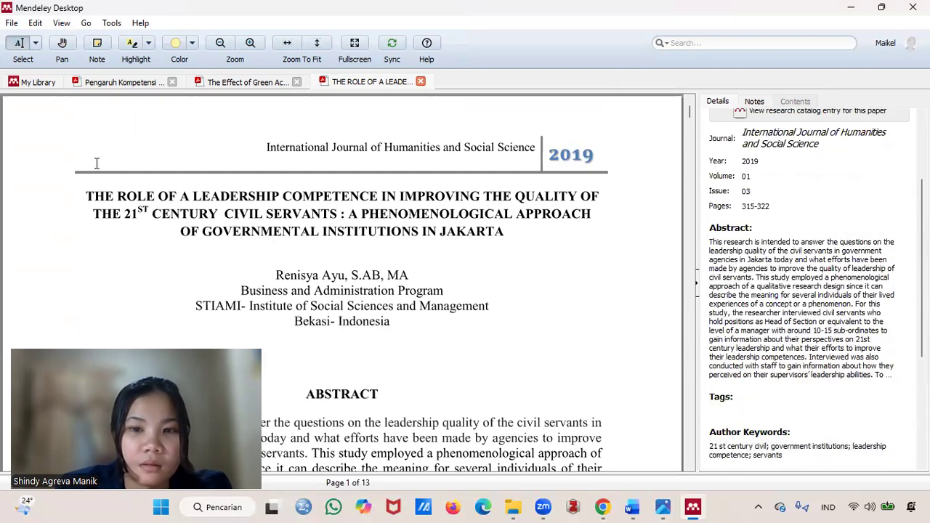
Return to the library and add the file "Conference Prosiding" from Folder Baru.
{"action": "left_click", "coordinate": [39, 85]}
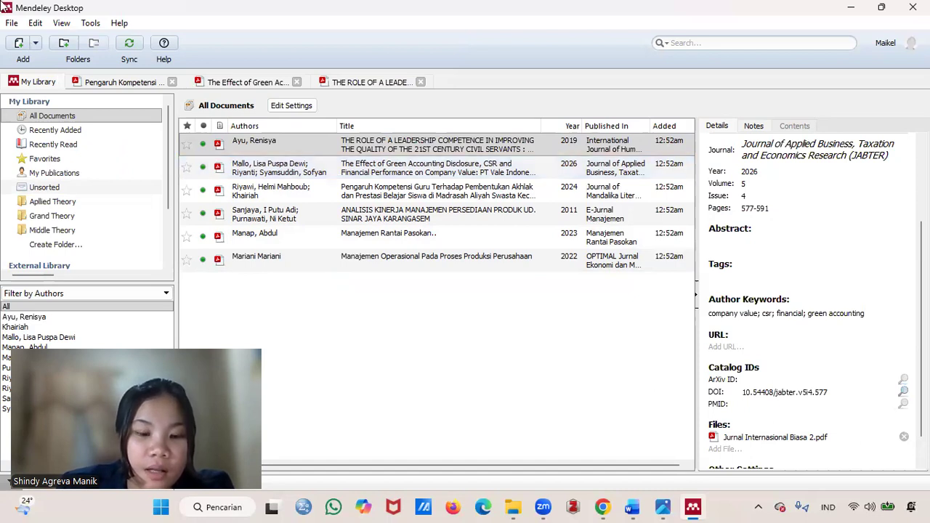
{"action": "left_click", "coordinate": [35, 43]}
{"action": "left_click", "coordinate": [43, 59]}
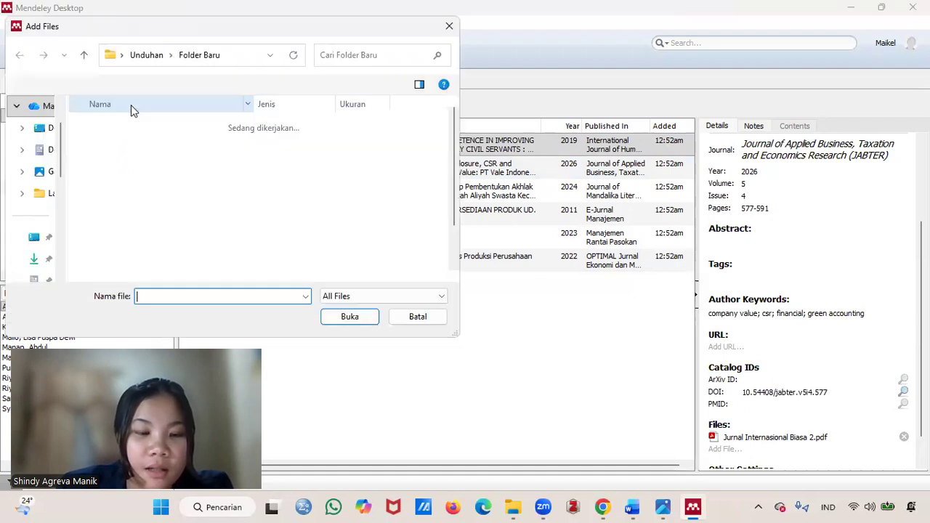
{"action": "scroll", "coordinate": [131, 214], "scroll_direction": "down", "scroll_amount": 1}
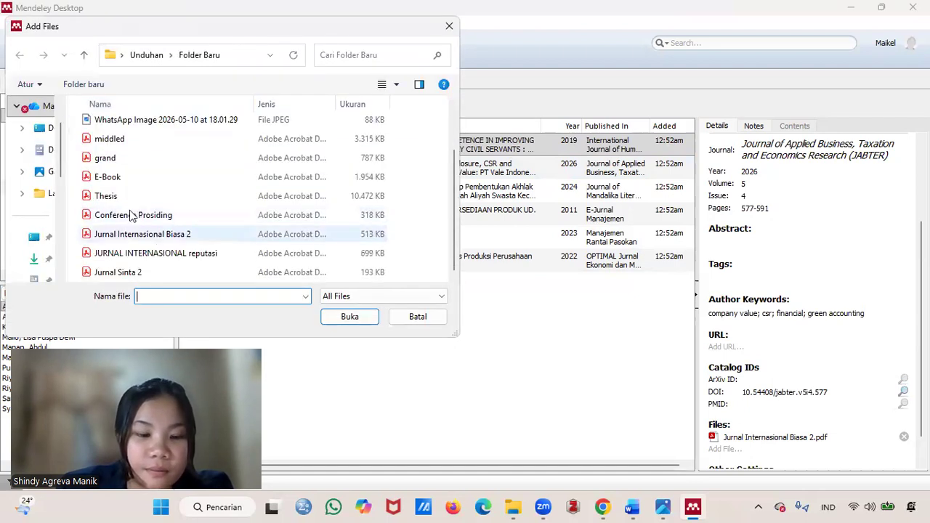
{"action": "left_click", "coordinate": [166, 216]}
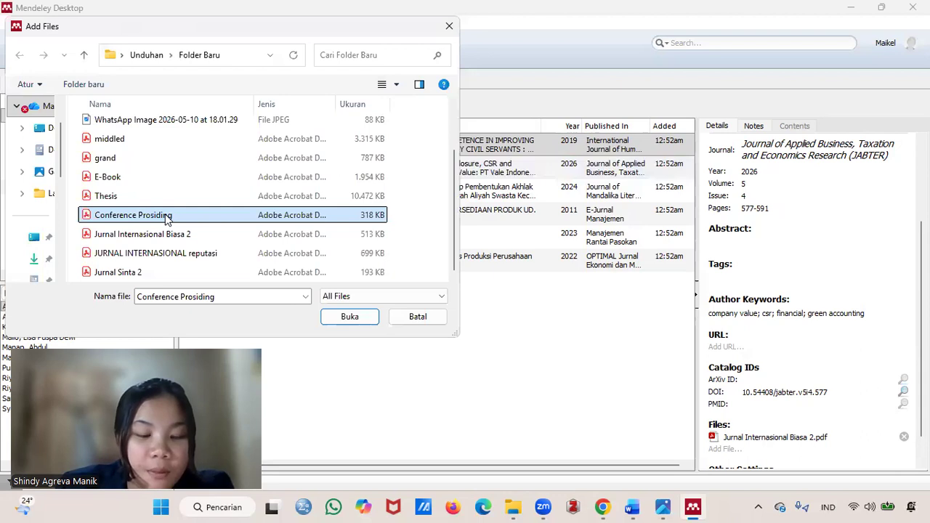
{"action": "left_click", "coordinate": [330, 318]}
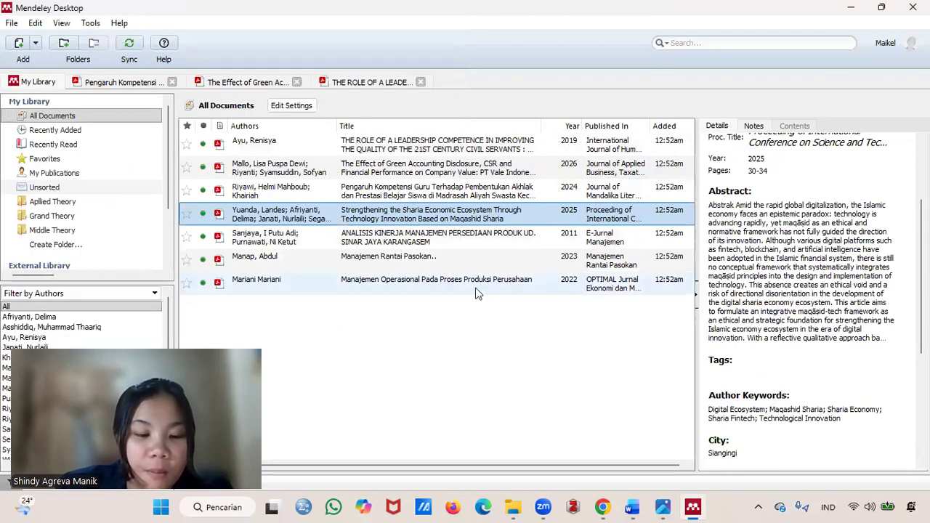
Open the newly added Sharia economic ecosystem paper and select Conference Proceedings as its document type.
{"action": "double_click", "coordinate": [428, 210]}
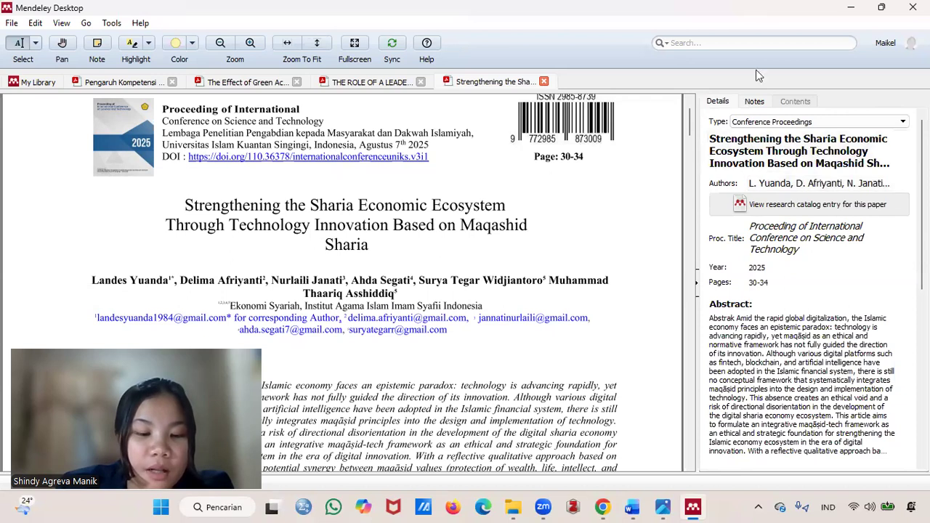
{"action": "left_click", "coordinate": [869, 124]}
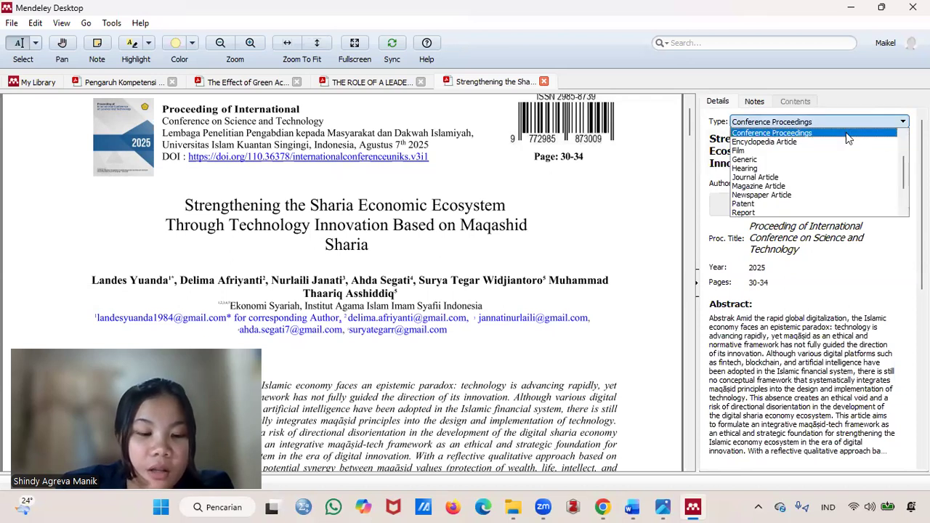
{"action": "left_click", "coordinate": [847, 133]}
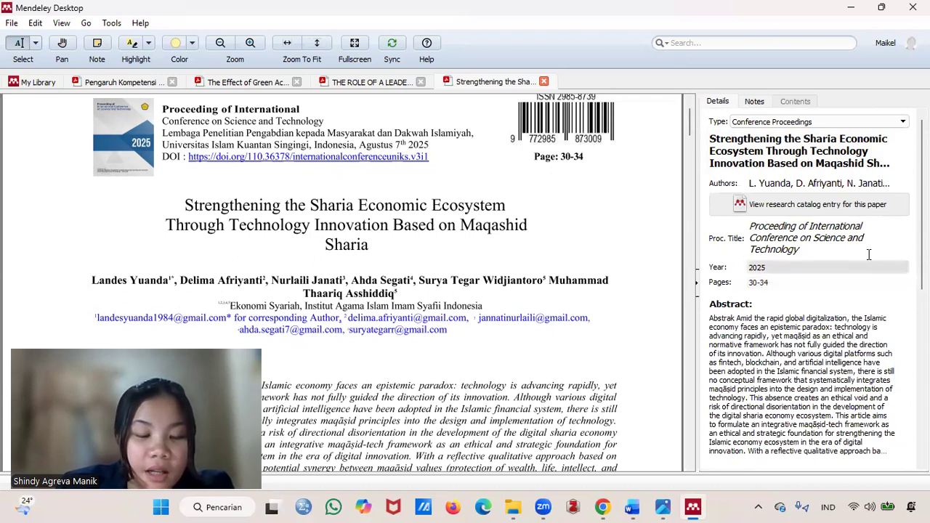
Expand the paper's full title and author list in its metadata and compare them with the first page.
{"action": "left_click", "coordinate": [818, 165]}
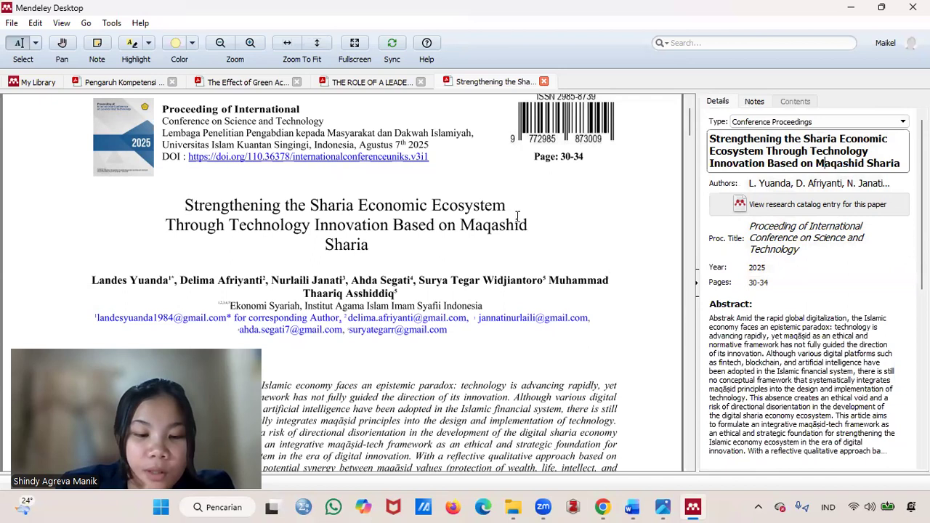
{"action": "left_click", "coordinate": [820, 186]}
{"action": "scroll", "coordinate": [404, 247], "scroll_direction": "down", "scroll_amount": 1}
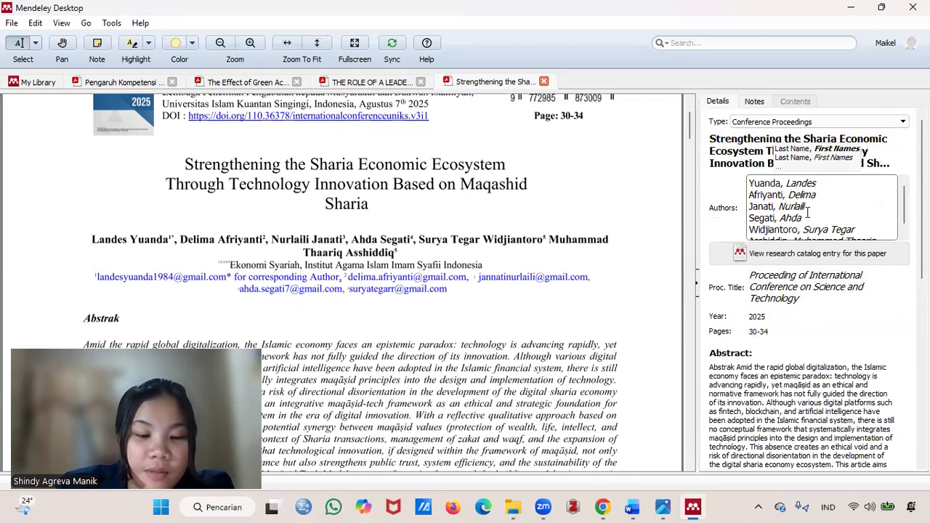
{"action": "scroll", "coordinate": [808, 212], "scroll_direction": "down", "scroll_amount": 1}
{"action": "left_click", "coordinate": [717, 190]}
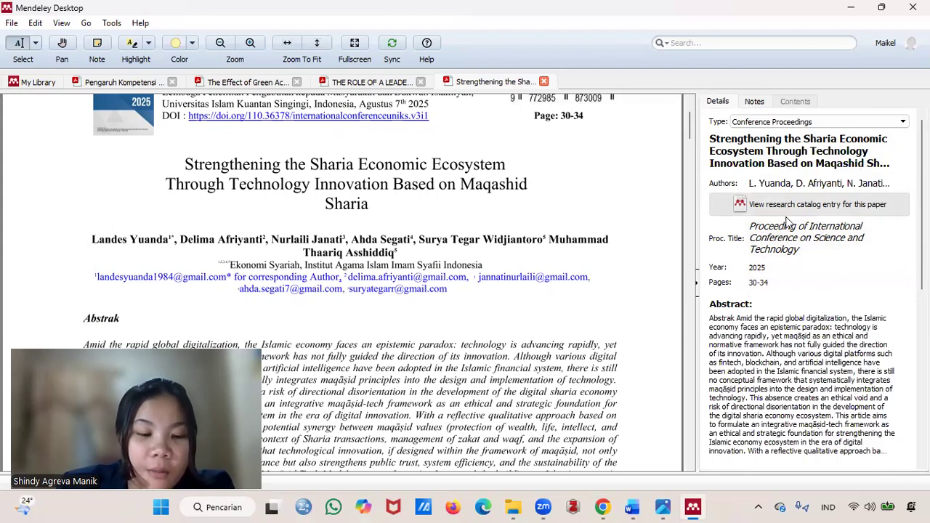
Review the paper's proceedings title, year, pages, abstract, keywords, city, publisher and URL against its first page.
{"action": "scroll", "coordinate": [429, 139], "scroll_direction": "up", "scroll_amount": 1}
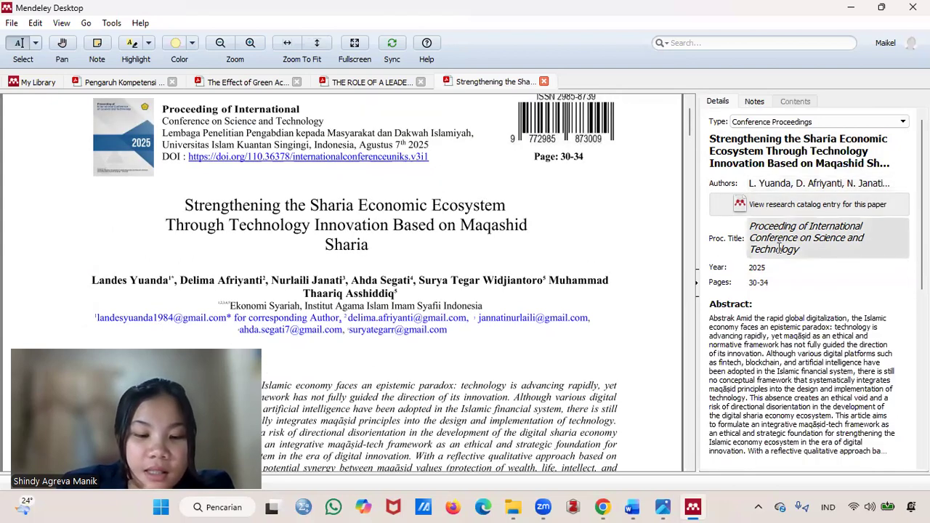
{"action": "scroll", "coordinate": [749, 265], "scroll_direction": "down", "scroll_amount": 1}
{"action": "scroll", "coordinate": [752, 263], "scroll_direction": "down", "scroll_amount": 3}
{"action": "scroll", "coordinate": [752, 263], "scroll_direction": "up", "scroll_amount": 5}
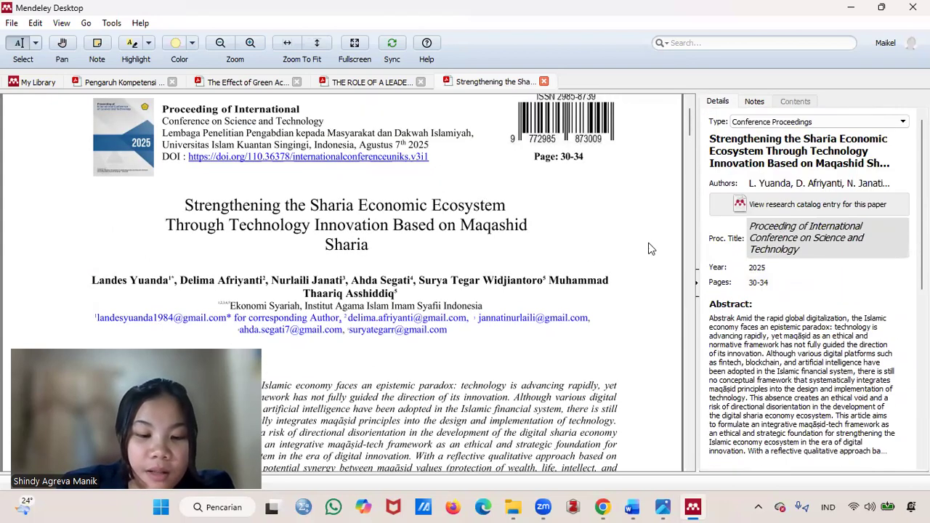
{"action": "scroll", "coordinate": [652, 247], "scroll_direction": "up", "scroll_amount": 1}
{"action": "scroll", "coordinate": [796, 271], "scroll_direction": "down", "scroll_amount": 3}
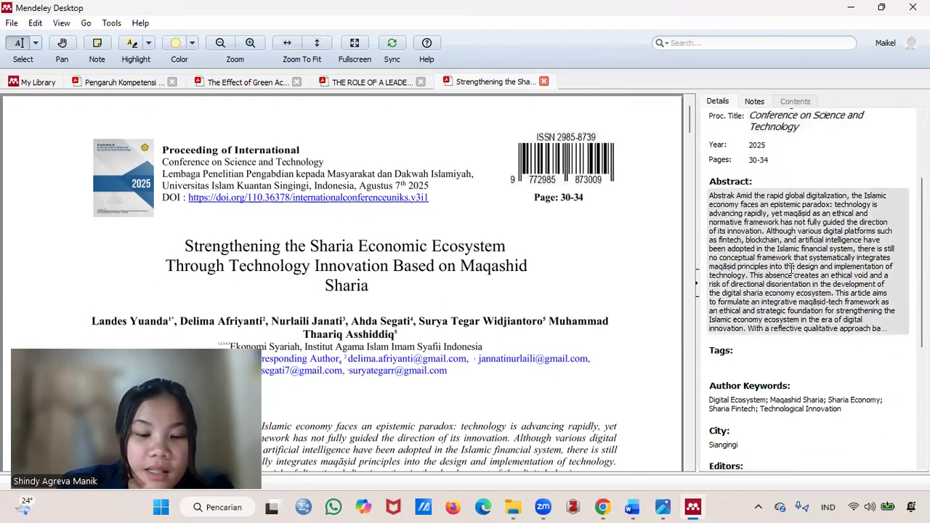
{"action": "scroll", "coordinate": [796, 272], "scroll_direction": "up", "scroll_amount": 2}
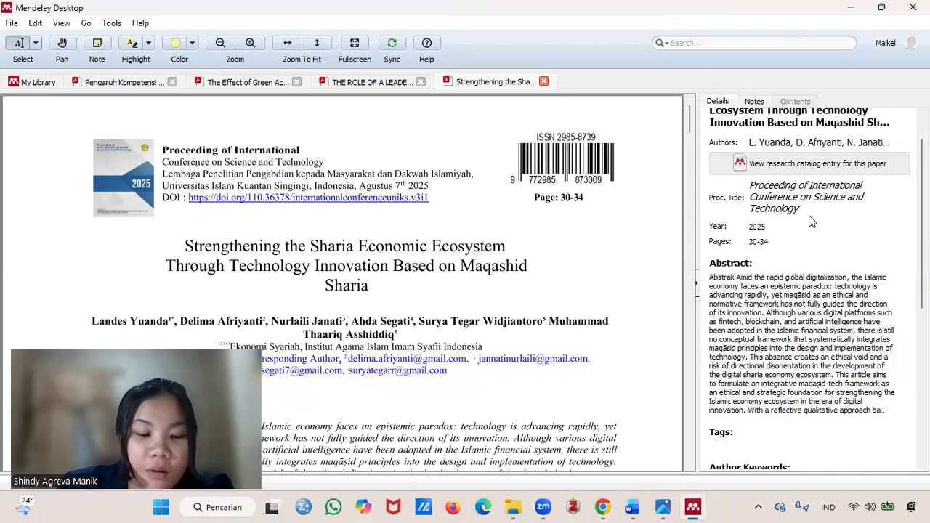
{"action": "scroll", "coordinate": [801, 166], "scroll_direction": "up", "scroll_amount": 1}
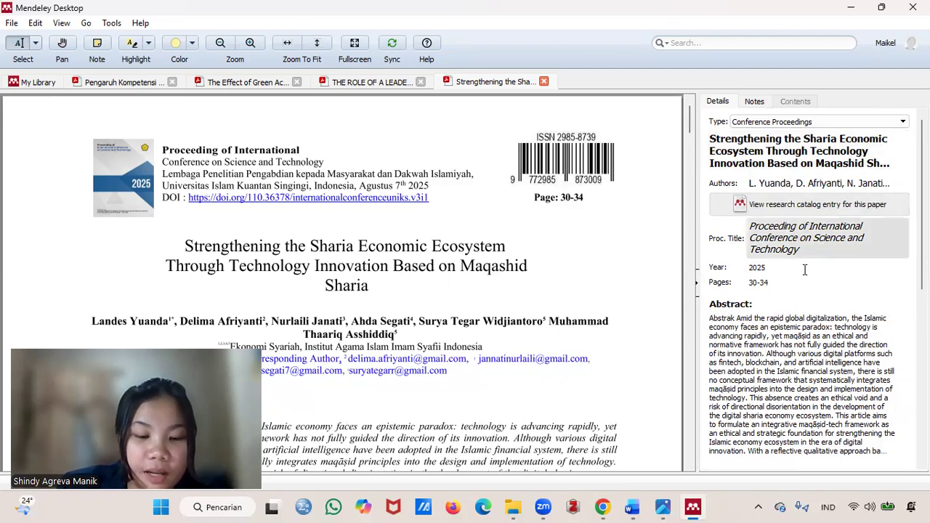
{"action": "scroll", "coordinate": [803, 269], "scroll_direction": "down", "scroll_amount": 1}
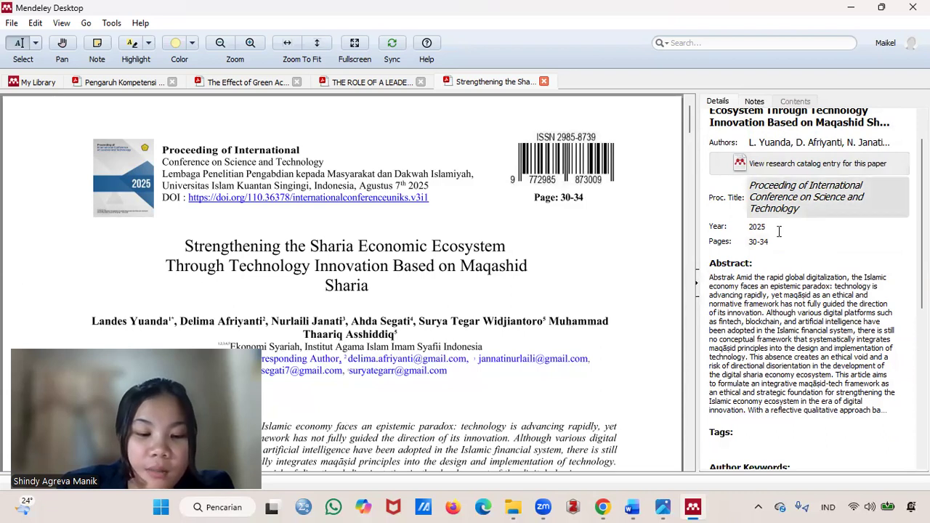
{"action": "scroll", "coordinate": [781, 259], "scroll_direction": "up", "scroll_amount": 1}
{"action": "scroll", "coordinate": [783, 266], "scroll_direction": "down", "scroll_amount": 6}
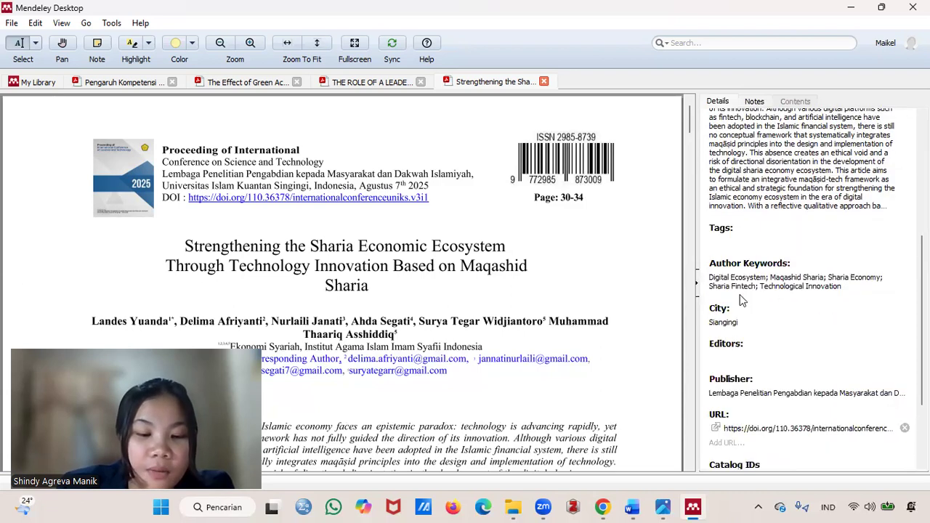
{"action": "scroll", "coordinate": [776, 274], "scroll_direction": "down", "scroll_amount": 1}
{"action": "scroll", "coordinate": [776, 269], "scroll_direction": "down", "scroll_amount": 1}
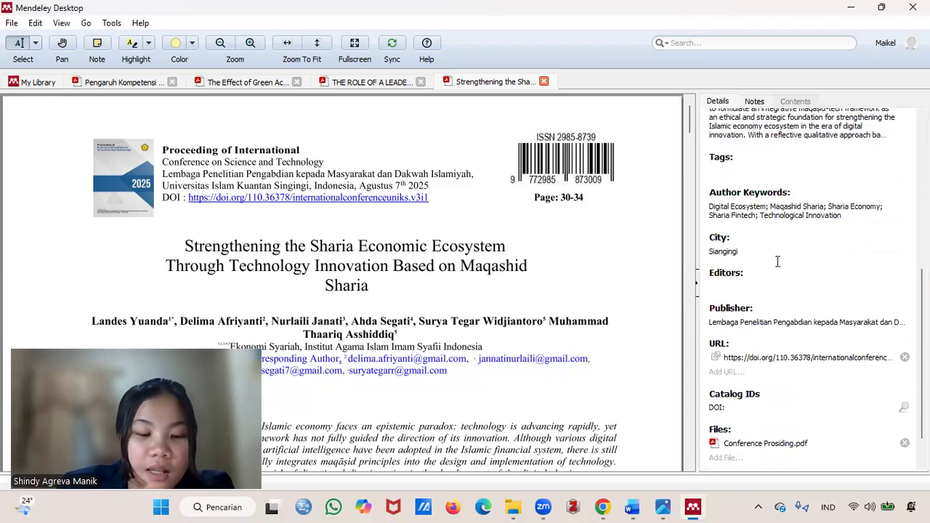
{"action": "scroll", "coordinate": [772, 263], "scroll_direction": "up", "scroll_amount": 8}
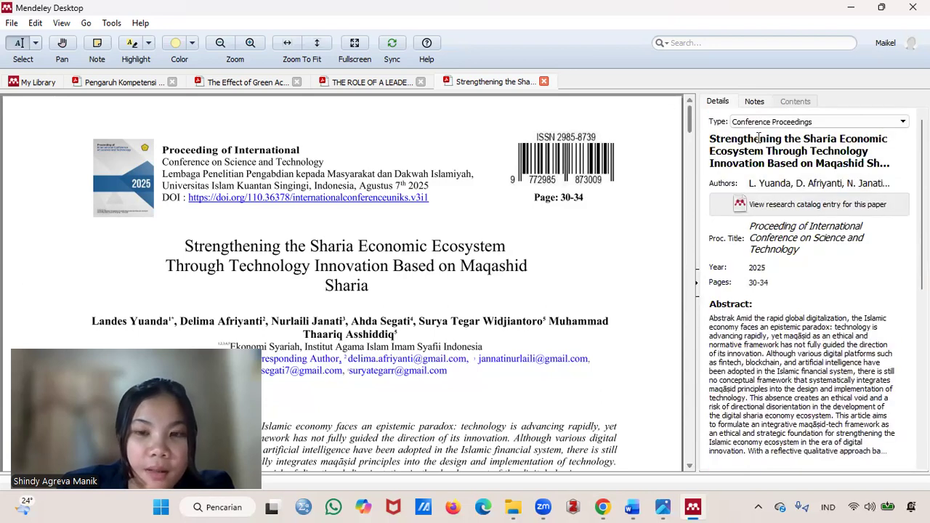
Return to the library and add the file "Thesis" from Folder Baru.
{"action": "left_click", "coordinate": [32, 87]}
{"action": "left_click", "coordinate": [359, 333]}
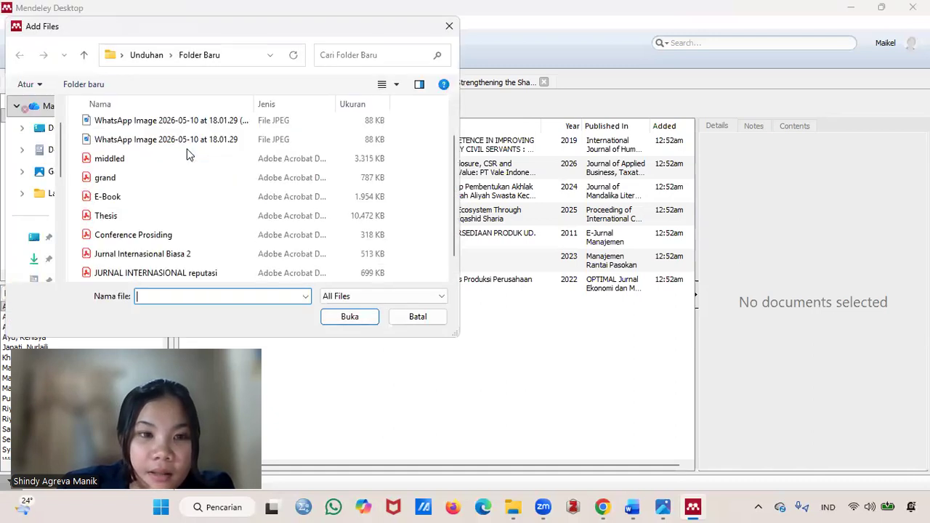
{"action": "left_click", "coordinate": [138, 215]}
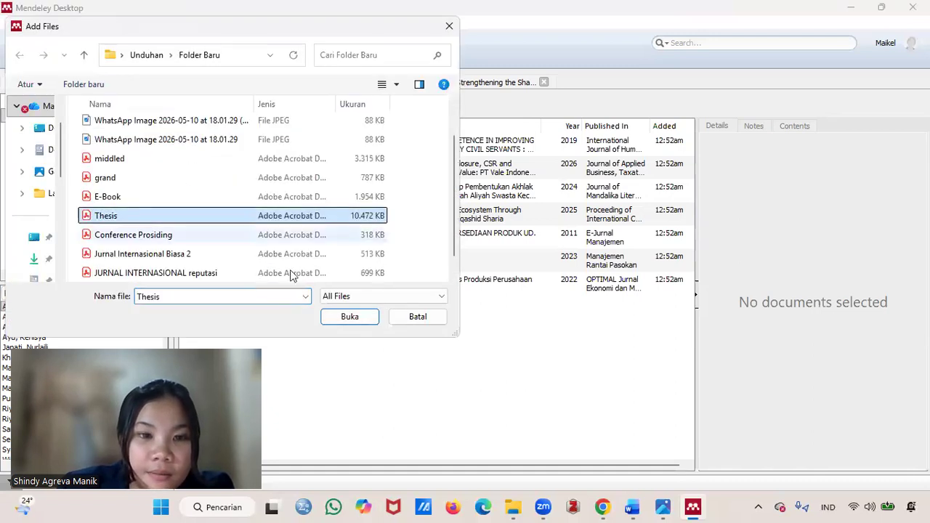
{"action": "left_click", "coordinate": [331, 318]}
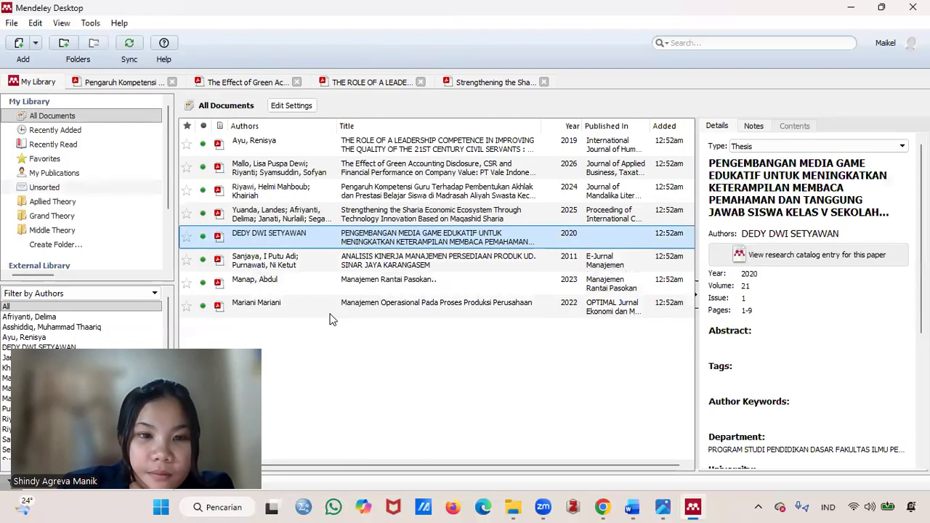
Open the newly added thesis on educational game media and select Thesis as its document type.
{"action": "left_click", "coordinate": [464, 234]}
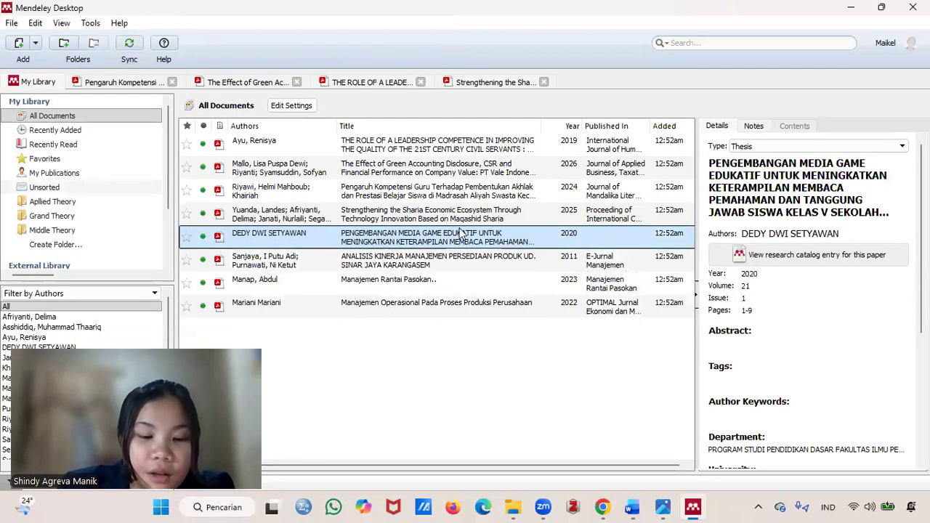
{"action": "double_click", "coordinate": [508, 240]}
{"action": "scroll", "coordinate": [524, 247], "scroll_direction": "down", "scroll_amount": 2}
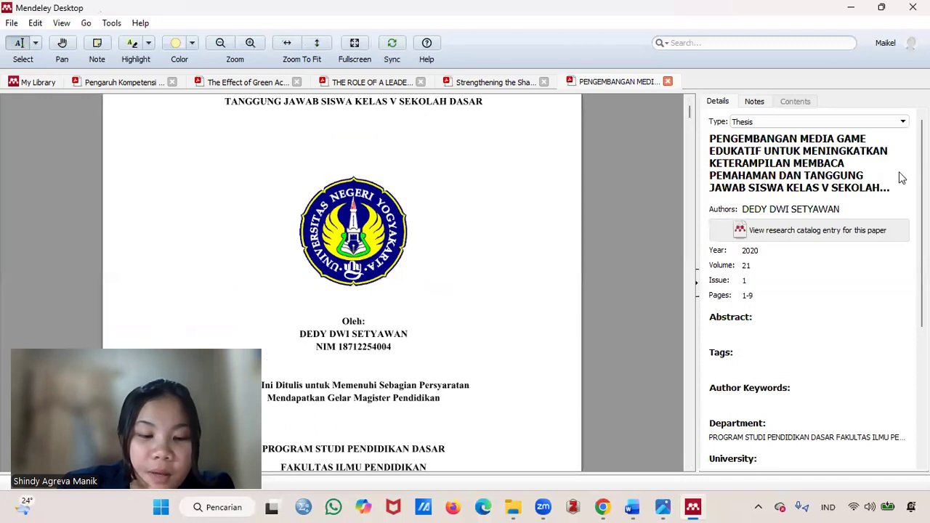
{"action": "left_click", "coordinate": [799, 121]}
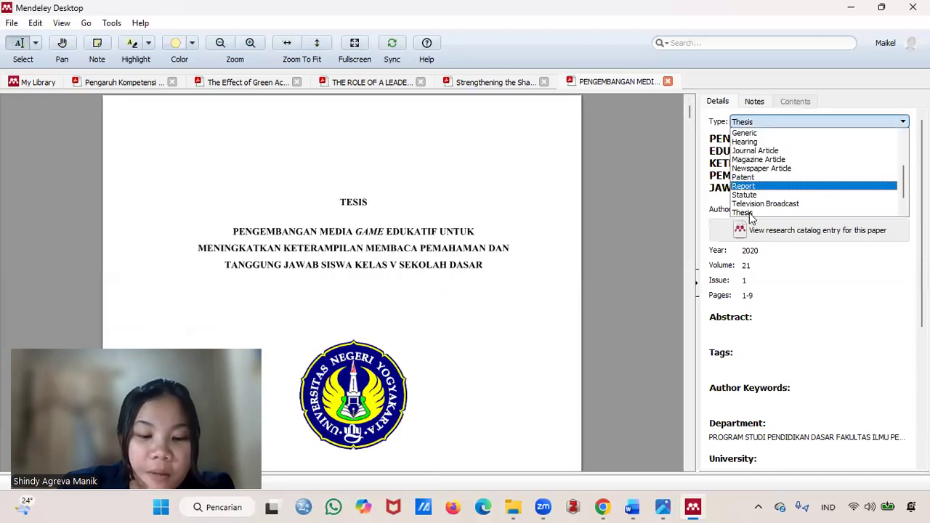
{"action": "left_click", "coordinate": [770, 212]}
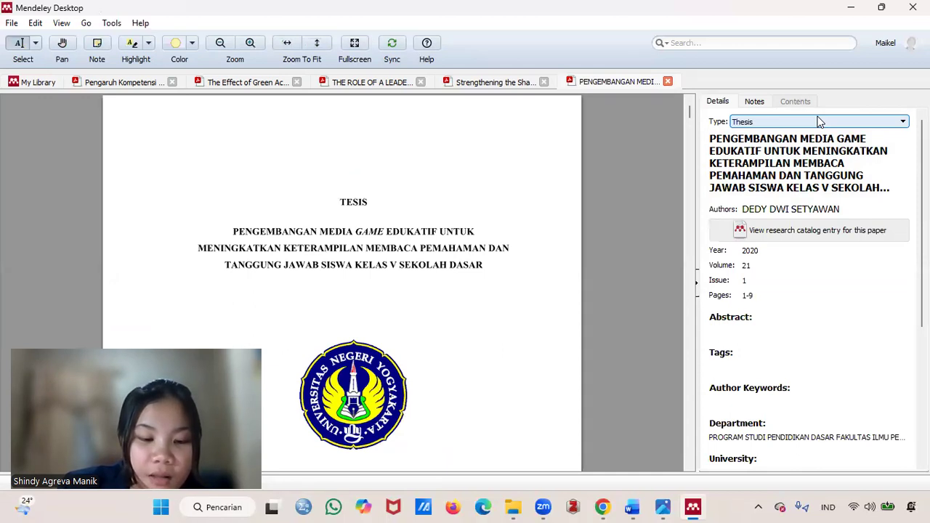
Review the thesis's year, volume, issue, pages, department, university and catalog IDs against its cover page.
{"action": "scroll", "coordinate": [753, 356], "scroll_direction": "down", "scroll_amount": 3}
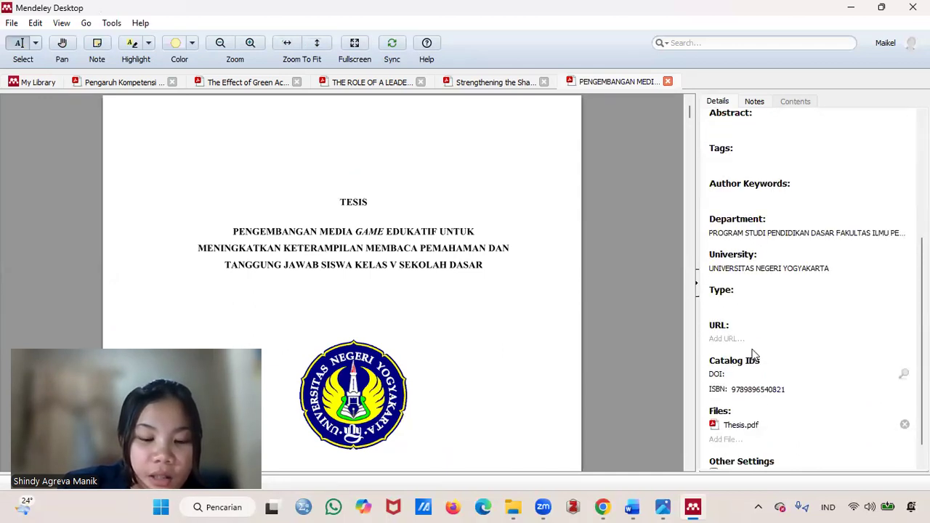
{"action": "scroll", "coordinate": [388, 257], "scroll_direction": "down", "scroll_amount": 2}
{"action": "scroll", "coordinate": [388, 258], "scroll_direction": "down", "scroll_amount": 5}
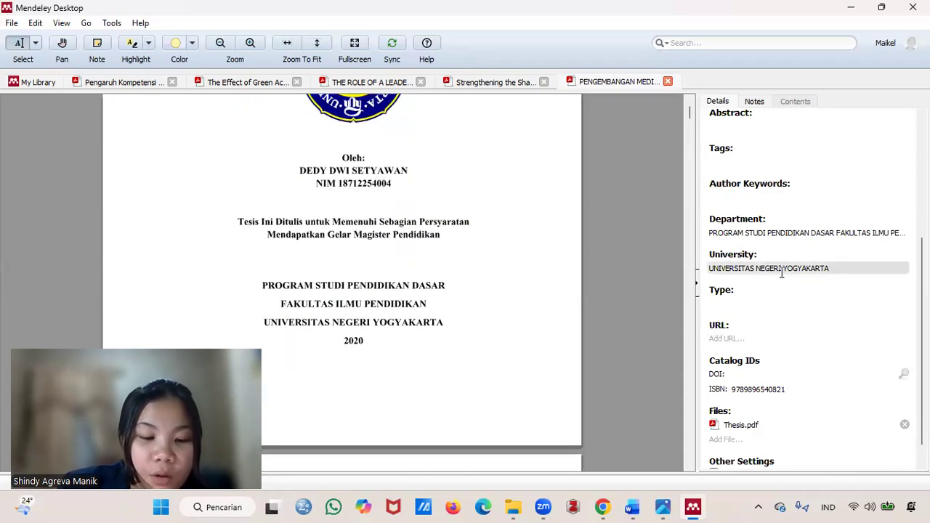
{"action": "scroll", "coordinate": [784, 267], "scroll_direction": "up", "scroll_amount": 3}
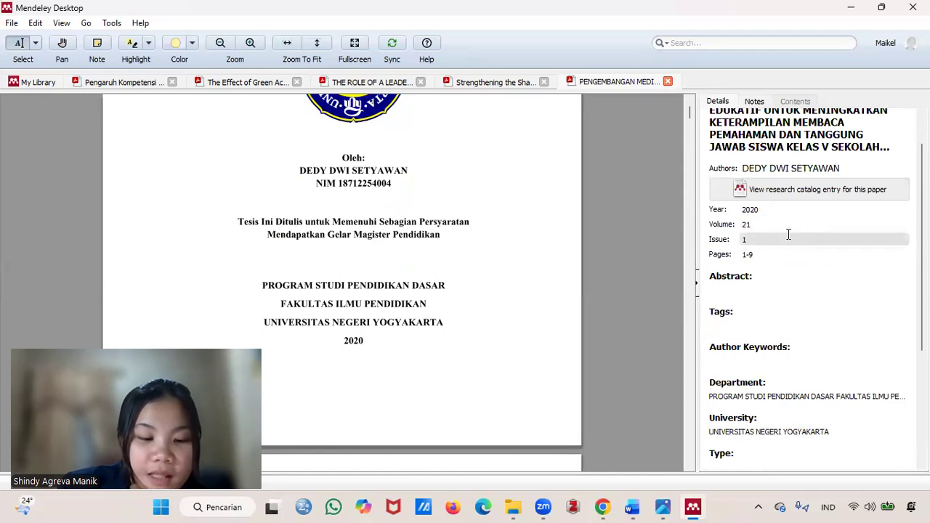
{"action": "scroll", "coordinate": [859, 291], "scroll_direction": "down", "scroll_amount": 1}
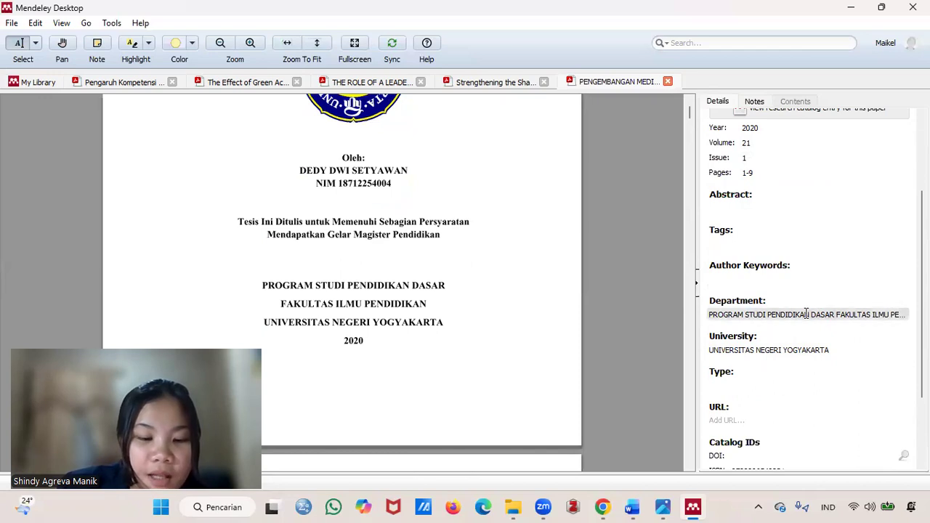
{"action": "scroll", "coordinate": [805, 314], "scroll_direction": "down", "scroll_amount": 3}
{"action": "scroll", "coordinate": [784, 318], "scroll_direction": "up", "scroll_amount": 5}
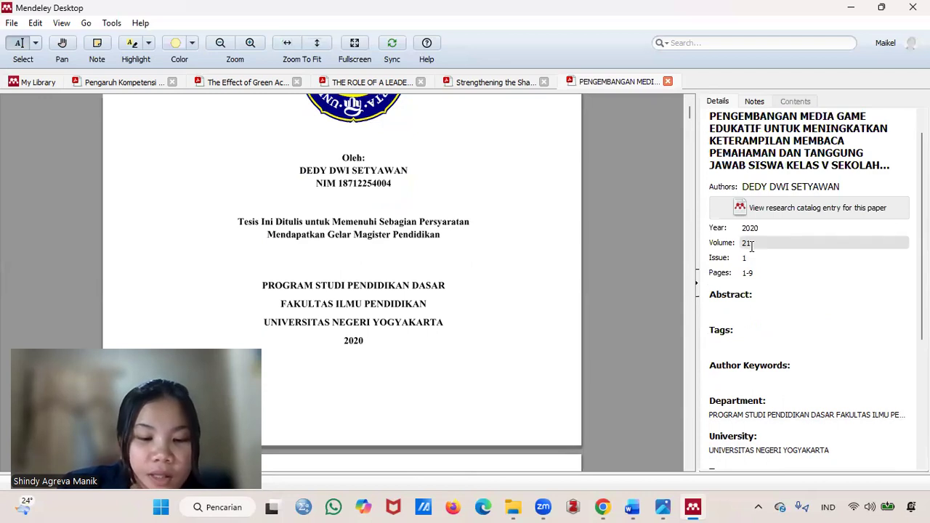
{"action": "scroll", "coordinate": [488, 196], "scroll_direction": "up", "scroll_amount": 3}
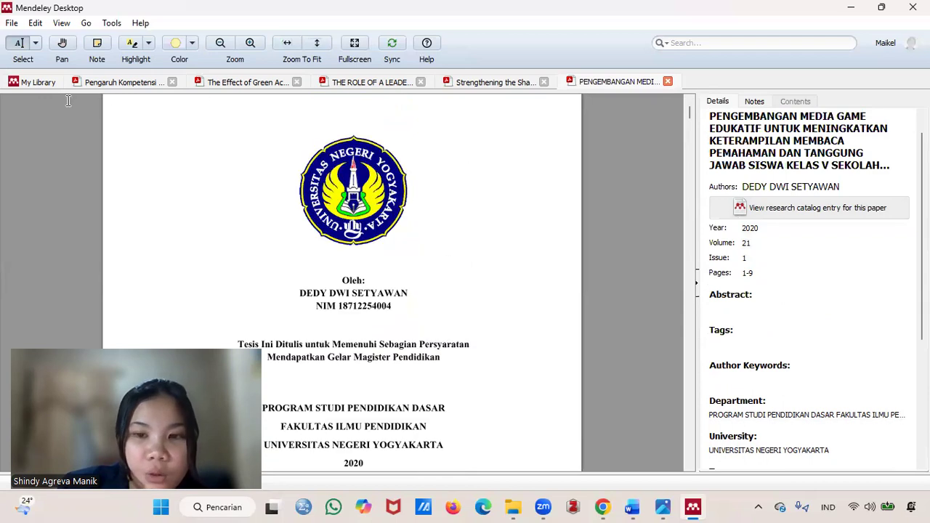
Return to the library's full document list and clear the selection of the thesis entry.
{"action": "left_click", "coordinate": [42, 83]}
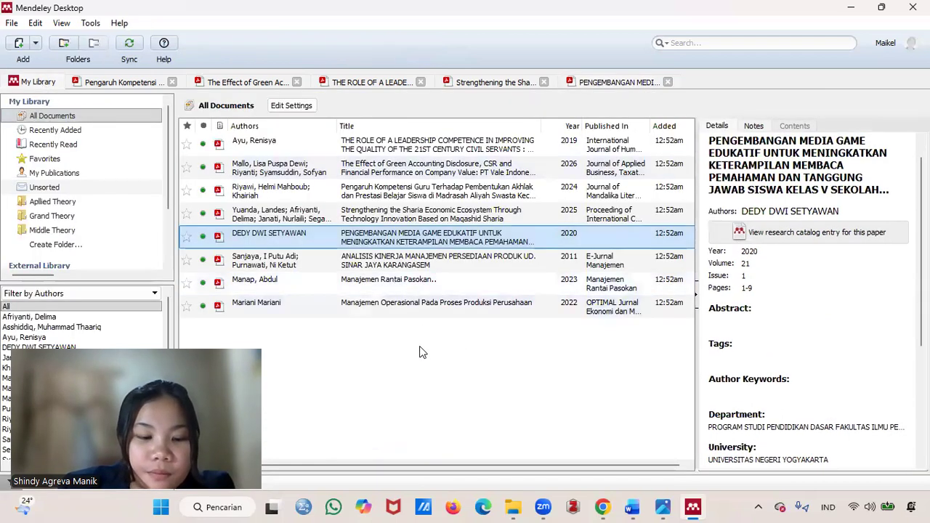
{"action": "left_click", "coordinate": [422, 352]}
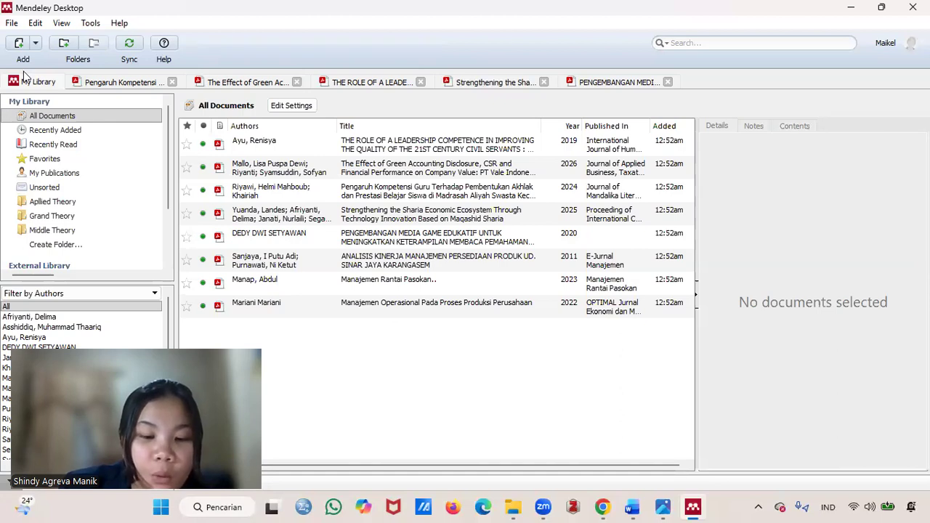
Add the file "E-Book" from Folder Baru to the library.
{"action": "left_click", "coordinate": [35, 43]}
{"action": "left_click", "coordinate": [37, 62]}
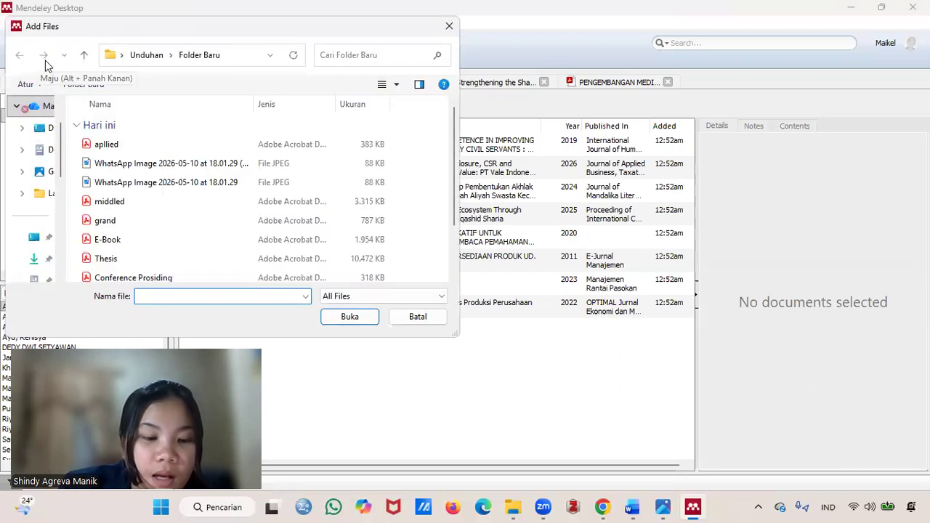
{"action": "scroll", "coordinate": [131, 211], "scroll_direction": "down", "scroll_amount": 1}
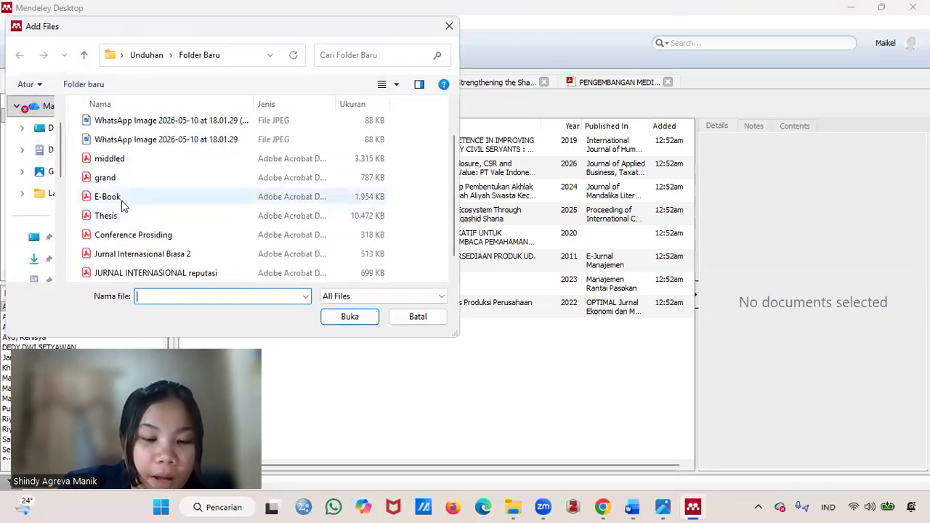
{"action": "left_click", "coordinate": [120, 199]}
{"action": "left_click", "coordinate": [351, 318]}
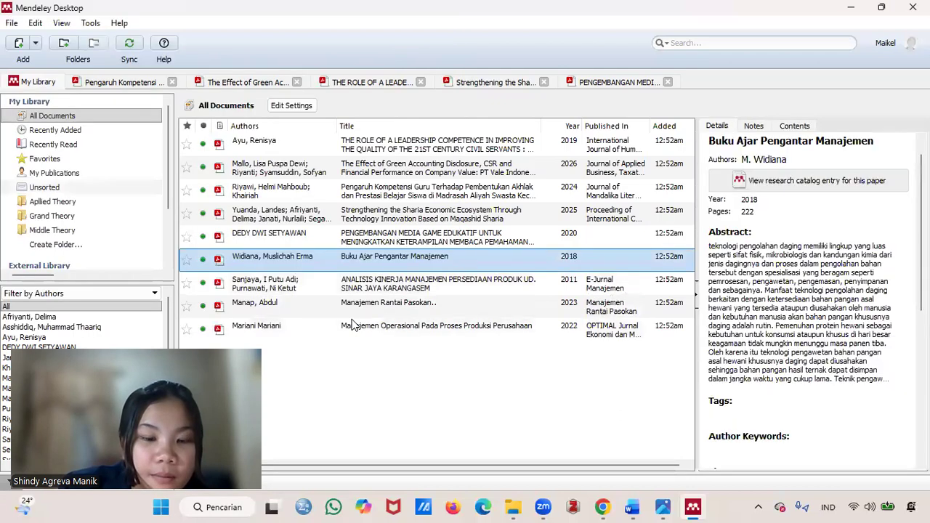
Open the newly added book Buku Ajar Pengantar Manajemen and review its type, year, pages, city, edition, editors, publisher and catalog IDs against the cover.
{"action": "double_click", "coordinate": [462, 253]}
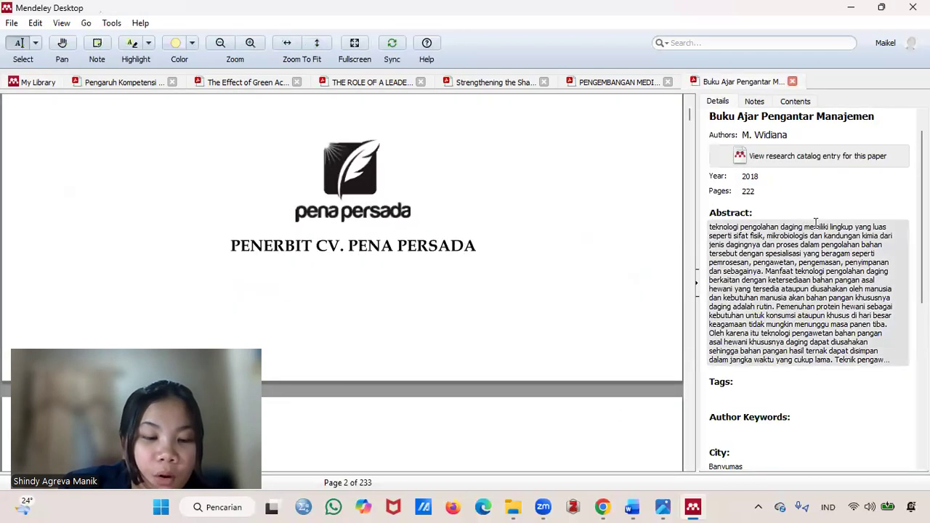
{"action": "scroll", "coordinate": [362, 257], "scroll_direction": "down", "scroll_amount": 2}
{"action": "scroll", "coordinate": [825, 342], "scroll_direction": "down", "scroll_amount": 4}
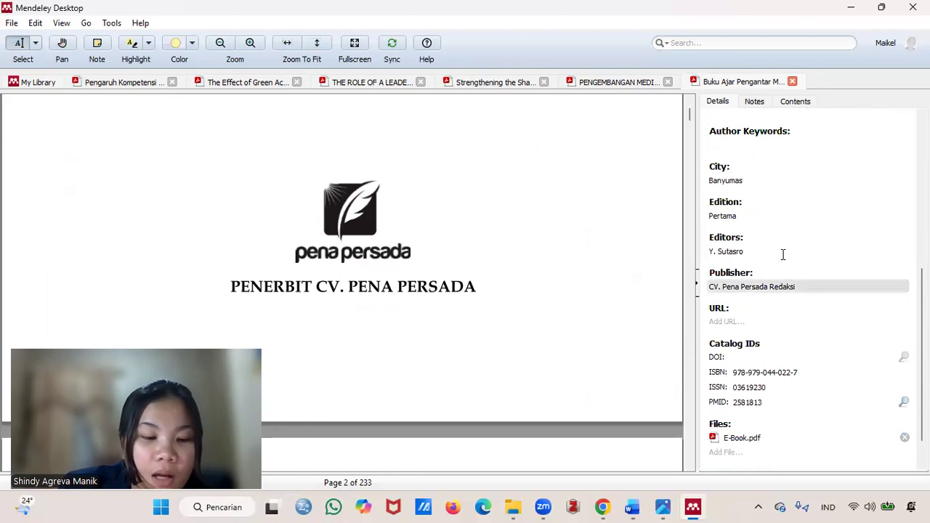
{"action": "scroll", "coordinate": [766, 324], "scroll_direction": "up", "scroll_amount": 5}
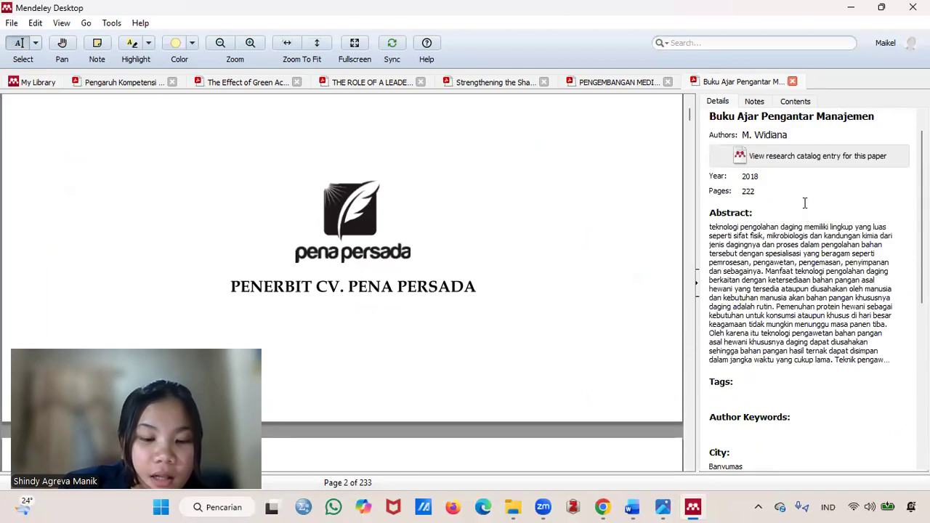
{"action": "scroll", "coordinate": [407, 207], "scroll_direction": "up", "scroll_amount": 5}
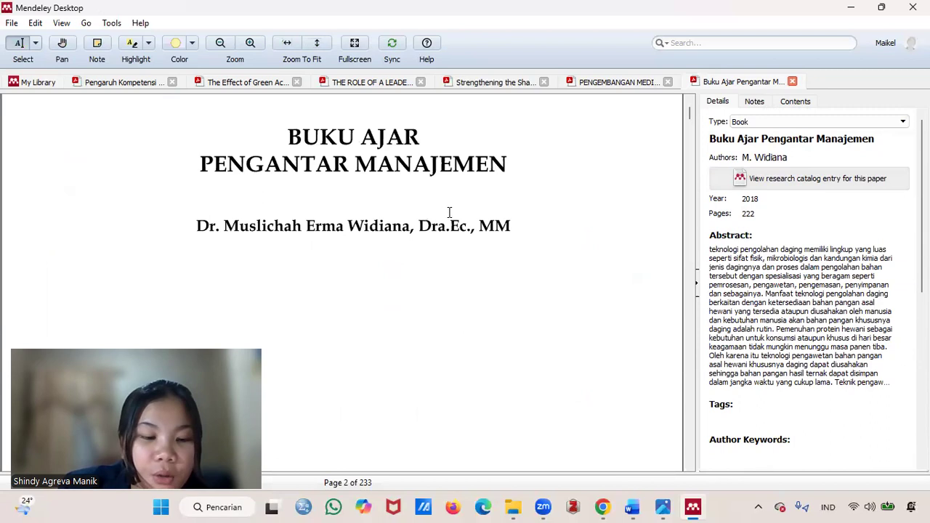
{"action": "scroll", "coordinate": [449, 212], "scroll_direction": "down", "scroll_amount": 2}
{"action": "scroll", "coordinate": [451, 215], "scroll_direction": "up", "scroll_amount": 5}
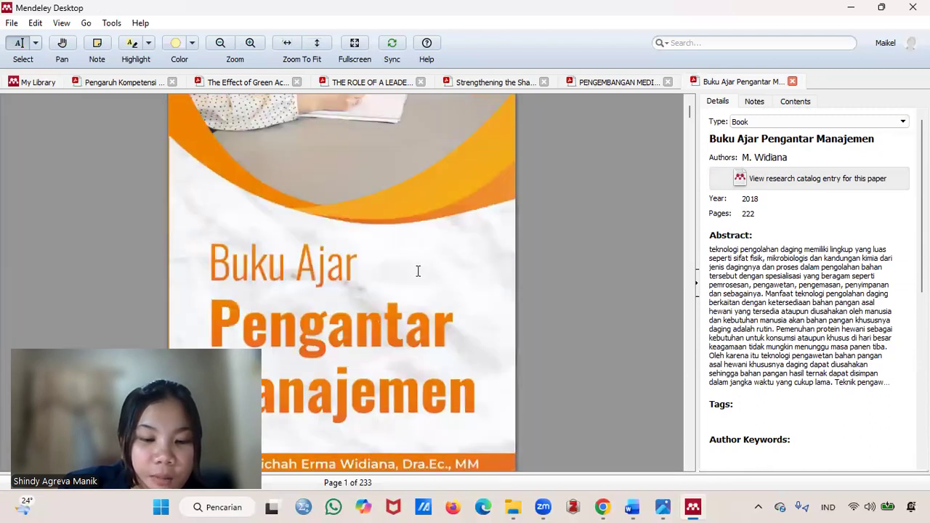
{"action": "scroll", "coordinate": [417, 271], "scroll_direction": "down", "scroll_amount": 2}
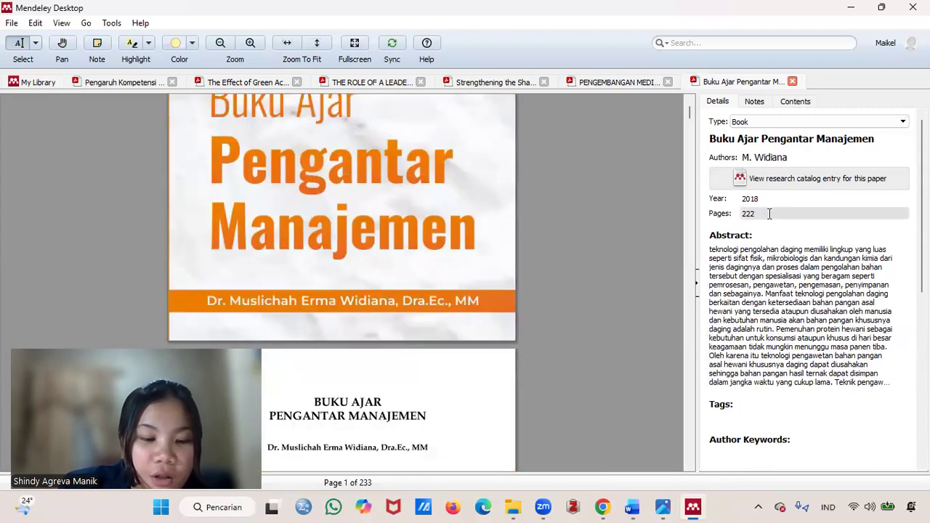
{"action": "scroll", "coordinate": [770, 214], "scroll_direction": "down", "scroll_amount": 3}
{"action": "scroll", "coordinate": [776, 243], "scroll_direction": "up", "scroll_amount": 3}
{"action": "scroll", "coordinate": [748, 307], "scroll_direction": "down", "scroll_amount": 4}
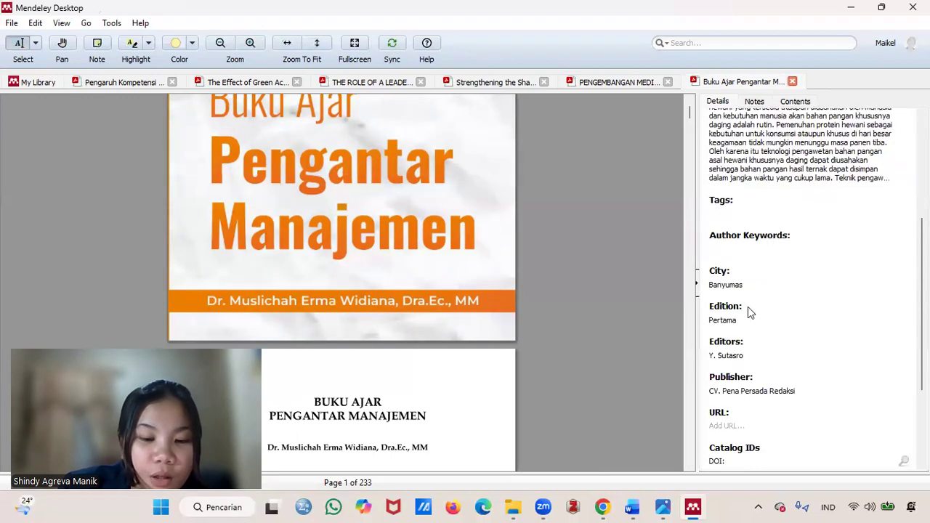
{"action": "scroll", "coordinate": [742, 385], "scroll_direction": "down", "scroll_amount": 3}
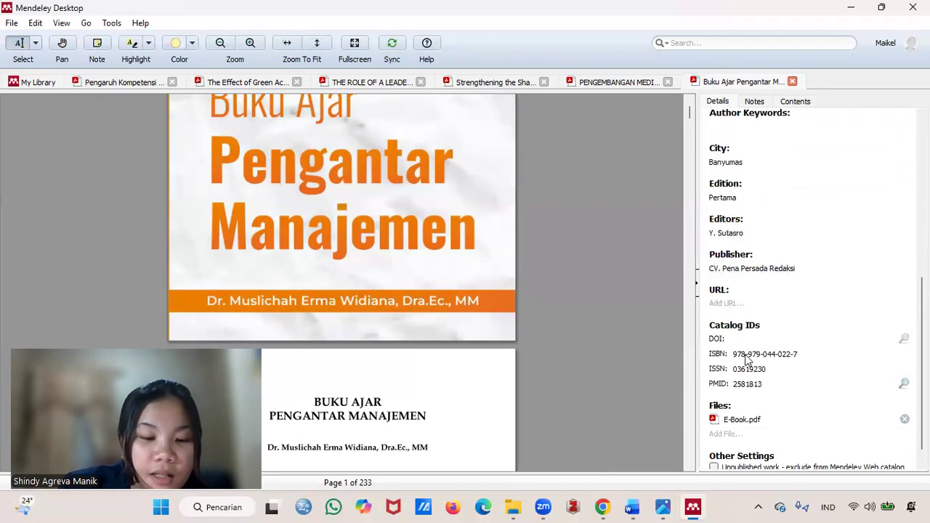
{"action": "scroll", "coordinate": [833, 361], "scroll_direction": "up", "scroll_amount": 4}
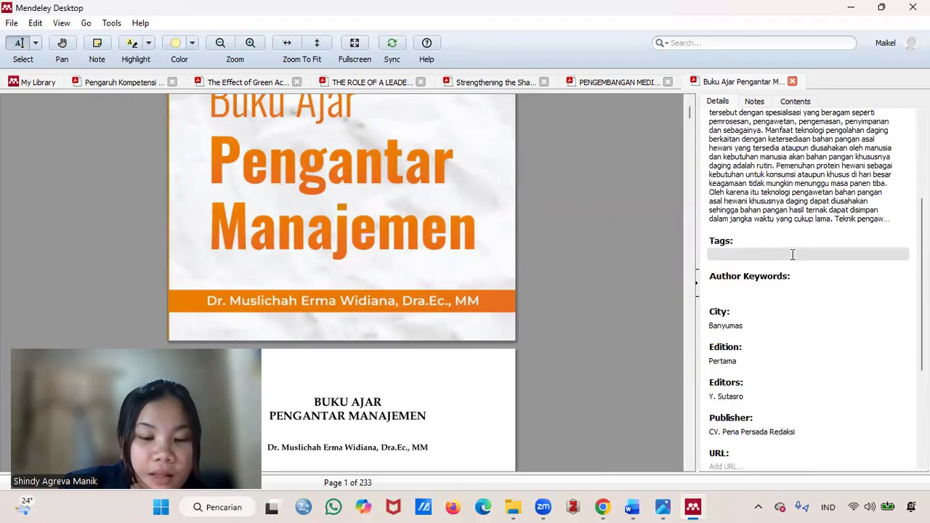
{"action": "scroll", "coordinate": [791, 254], "scroll_direction": "up", "scroll_amount": 2}
{"action": "scroll", "coordinate": [795, 265], "scroll_direction": "up", "scroll_amount": 1}
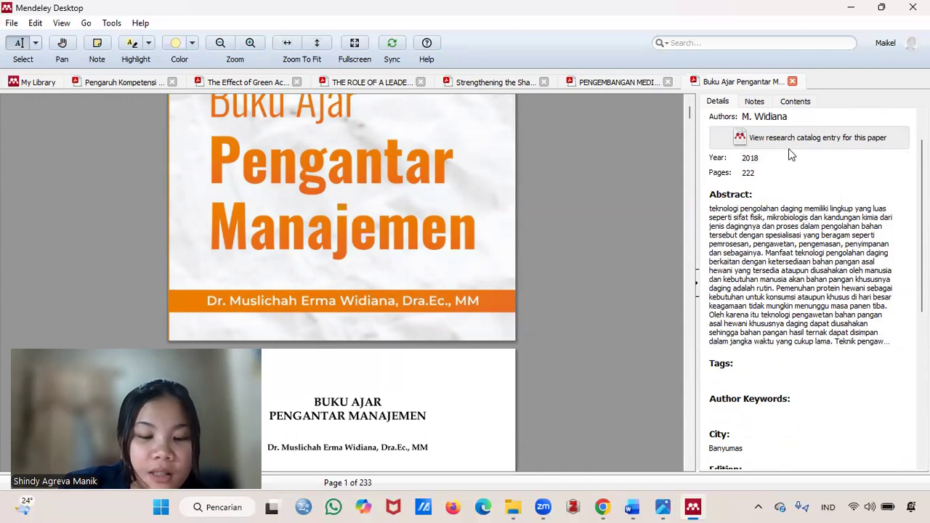
Return to the library's document list and start a manual entry with Web Page as its document type.
{"action": "left_click", "coordinate": [39, 83]}
{"action": "left_click", "coordinate": [455, 366]}
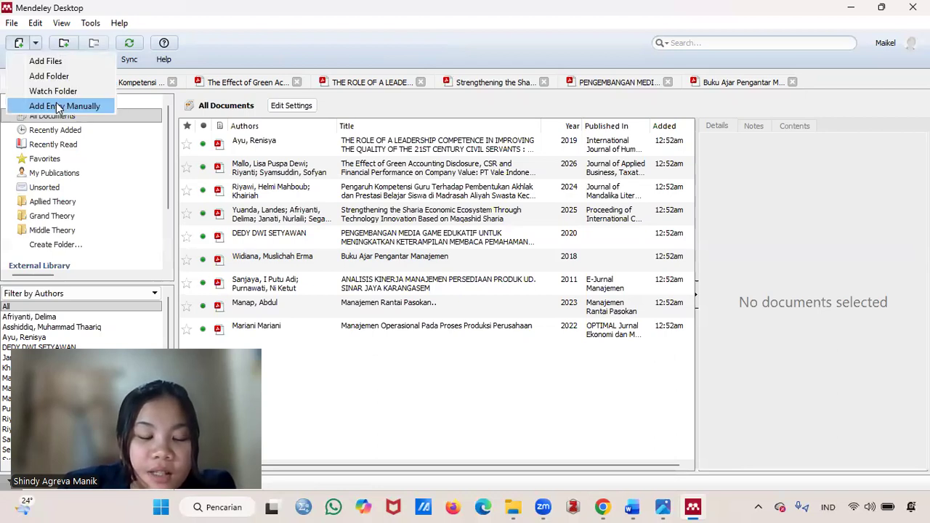
{"action": "left_click", "coordinate": [58, 106]}
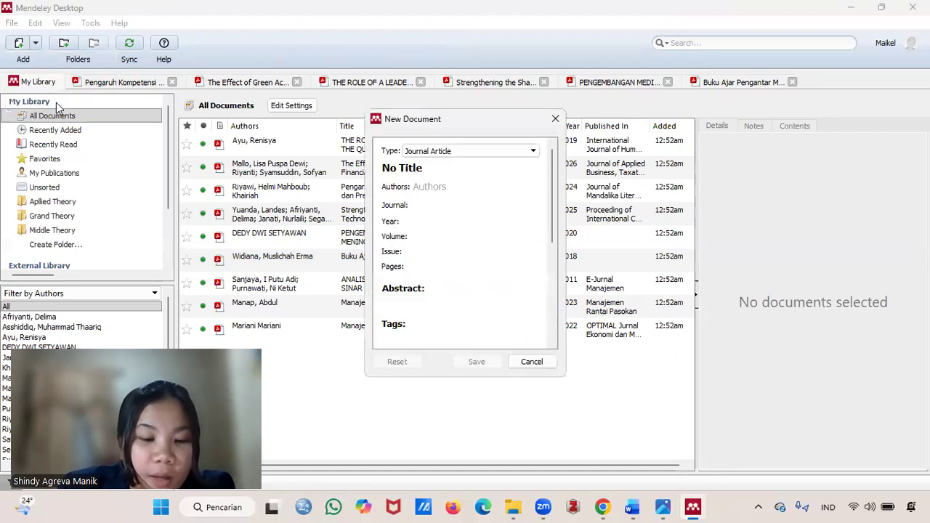
{"action": "left_click", "coordinate": [434, 151]}
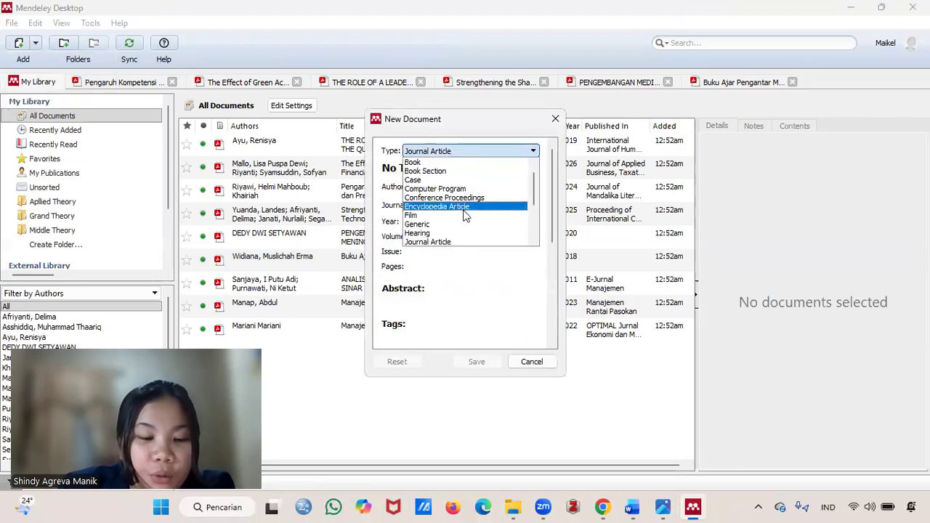
{"action": "scroll", "coordinate": [469, 220], "scroll_direction": "down", "scroll_amount": 1}
{"action": "scroll", "coordinate": [472, 226], "scroll_direction": "down", "scroll_amount": 1}
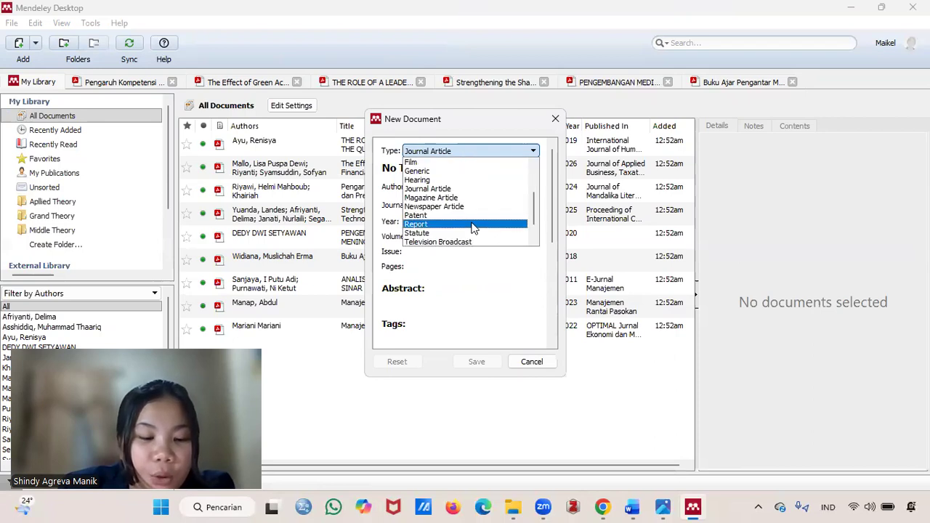
{"action": "scroll", "coordinate": [474, 234], "scroll_direction": "down", "scroll_amount": 1}
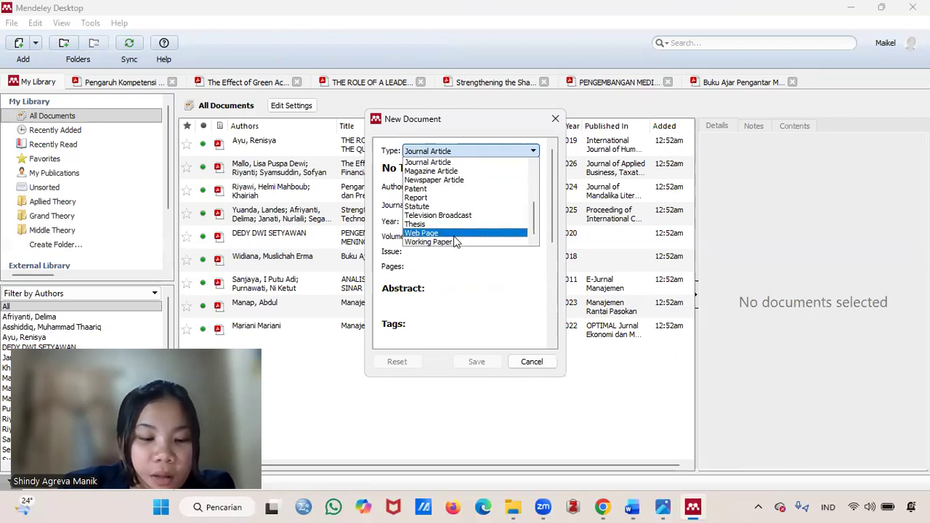
{"action": "left_click", "coordinate": [454, 236]}
Title the new web page entry "Kenapa Banyak Orang Pintar Tapi Hidupnya Gitu Gitu Aja - Pandji Pragiwaksono".
{"action": "left_click", "coordinate": [442, 169]}
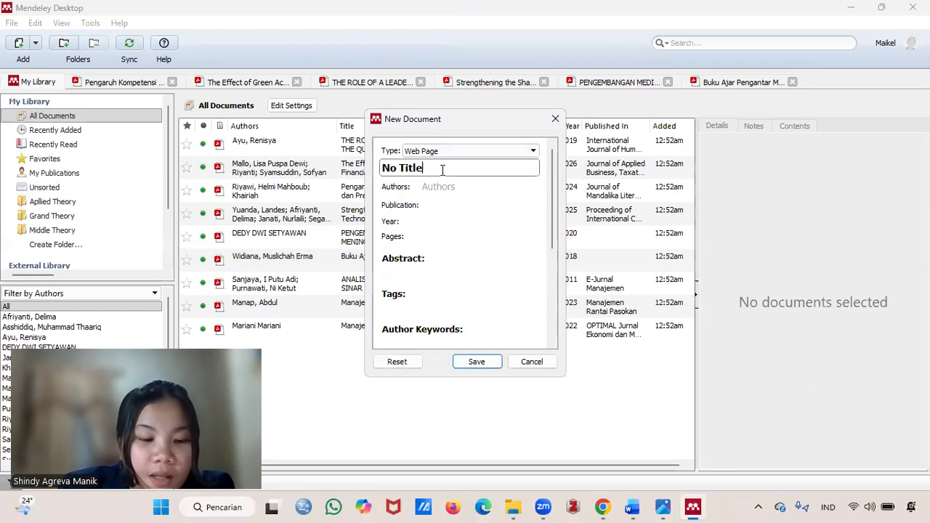
{"action": "key", "text": "ctrl+a"}
{"action": "type", "text": "Kenapa Banyak Orang Pintar Tapi Hidupnya Gitu Gitu Aja - Pandji Pragiwaksono"}
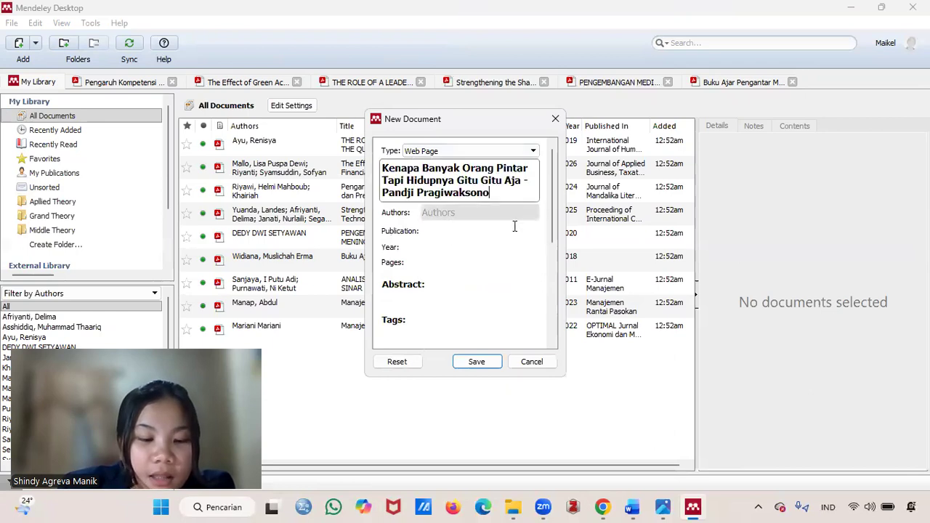
Check the channel name on the YouTube video page in Chrome and enter Rintik Obrolan as the Mendeley entry's author.
{"action": "left_click", "coordinate": [461, 213]}
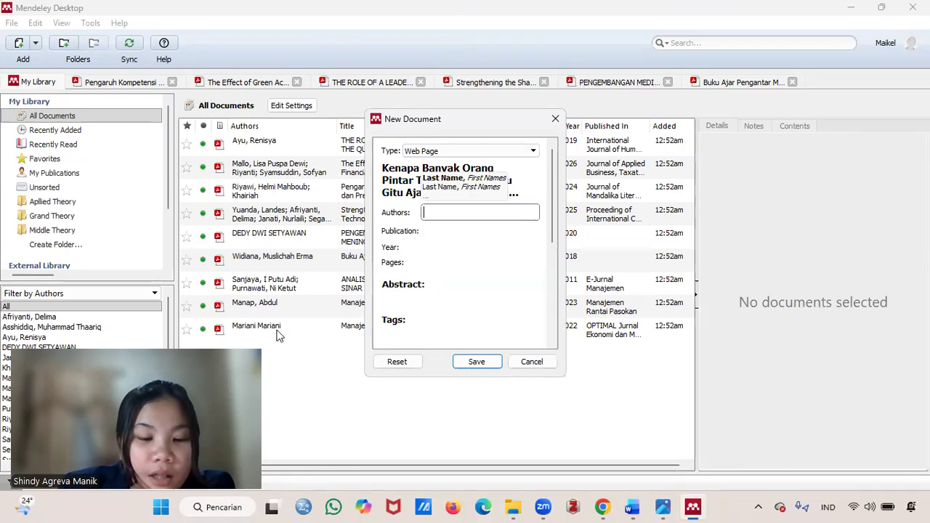
{"action": "left_click", "coordinate": [690, 506]}
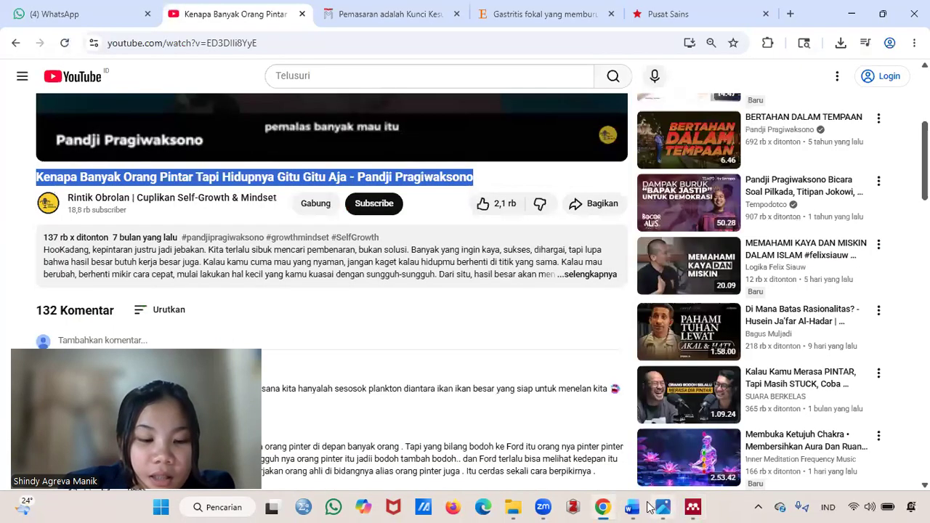
{"action": "left_click", "coordinate": [691, 506]}
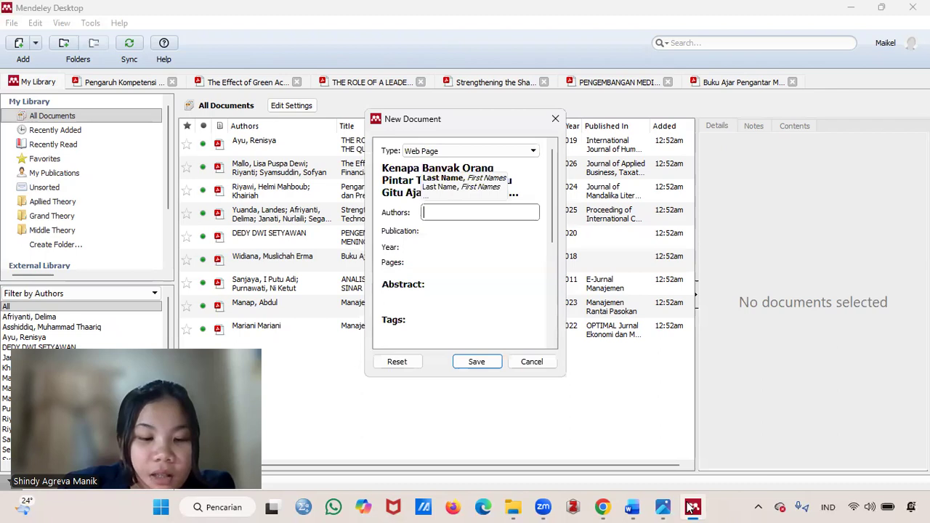
{"action": "type", "text": "Rintik Obrolan"}
{"action": "key", "text": "Return"}
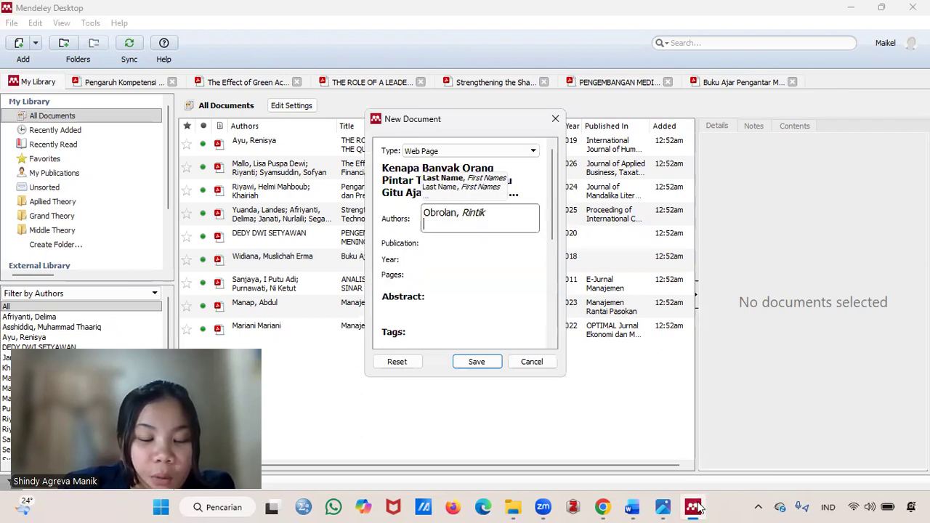
Set the web page entry's publication to Youtube.
{"action": "left_click", "coordinate": [473, 238]}
{"action": "type", "text": "You"}
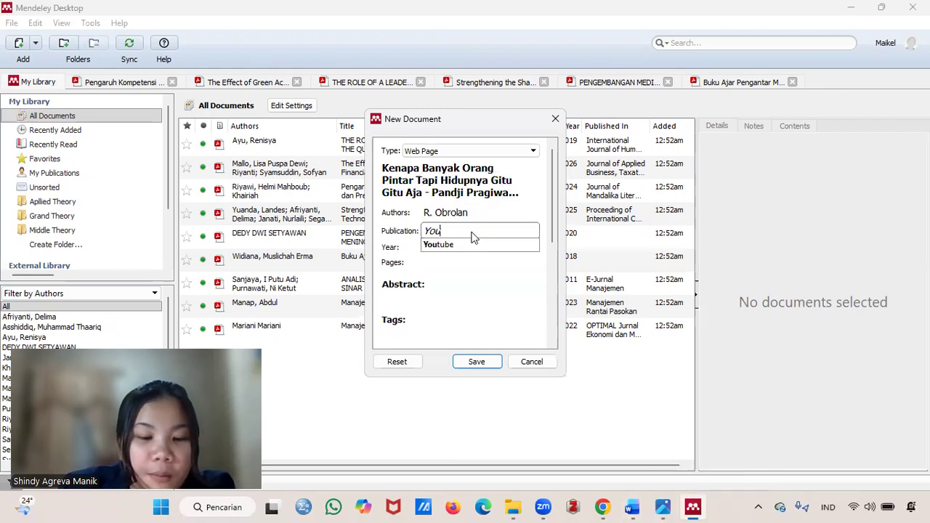
{"action": "type", "text": "tub"}
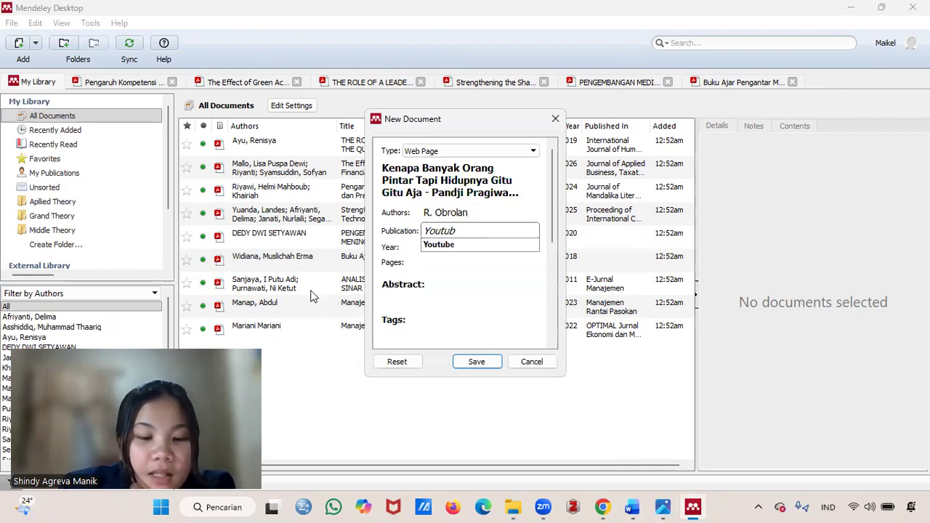
Switch to Chrome and copy the full URL of the YouTube video.
{"action": "key", "text": "alt+Tab"}
{"action": "double_click", "coordinate": [319, 45]}
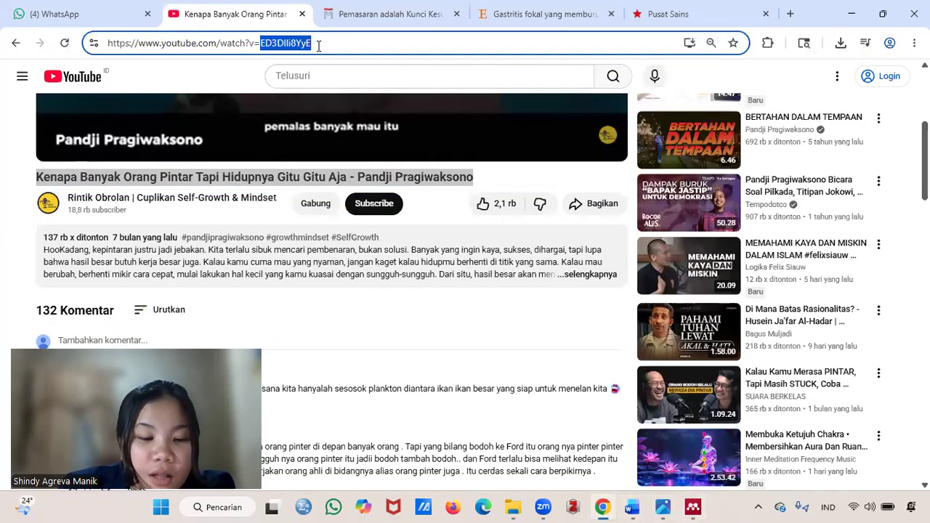
{"action": "left_click", "coordinate": [318, 45]}
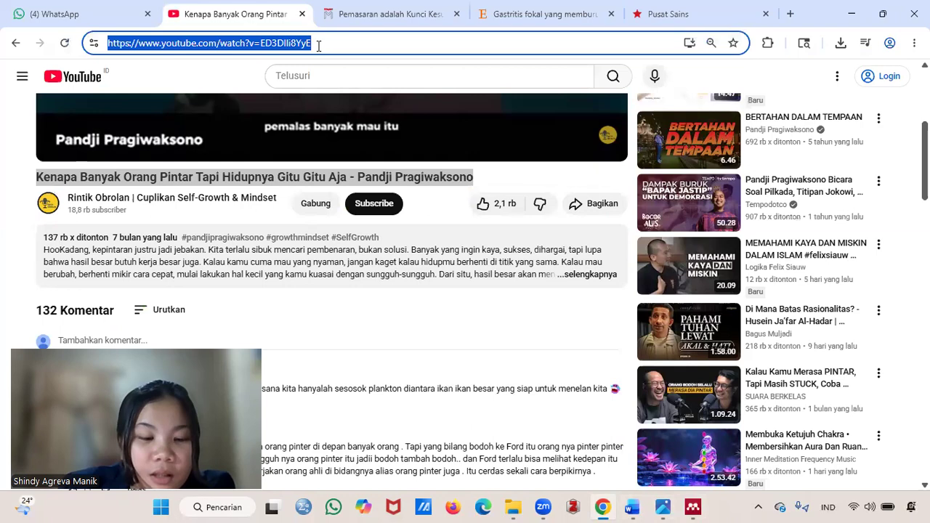
Back in Mendeley, set the entry's year to 2025 and its access date to 10 Mei 2026.
{"action": "key", "text": "alt+Tab"}
{"action": "left_click", "coordinate": [438, 249]}
{"action": "type", "text": "2025"}
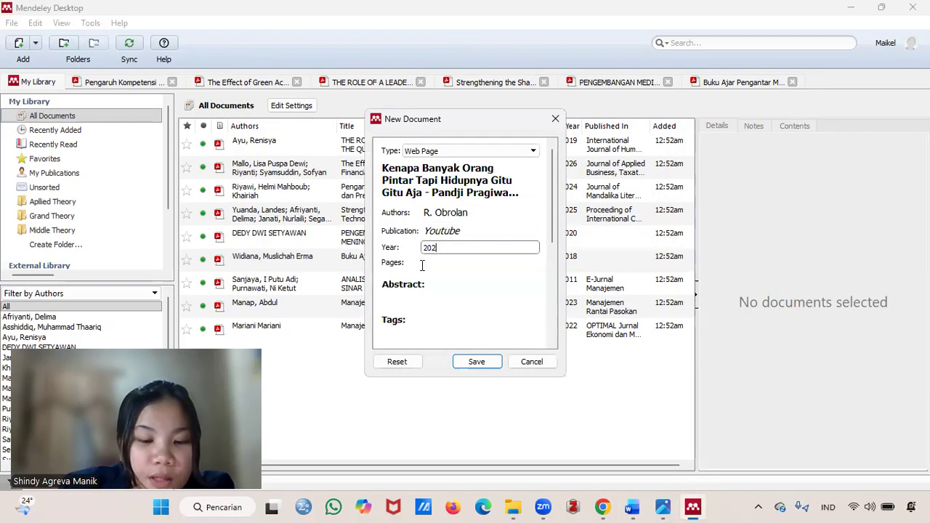
{"action": "scroll", "coordinate": [444, 304], "scroll_direction": "down", "scroll_amount": 2}
{"action": "left_click", "coordinate": [439, 322]}
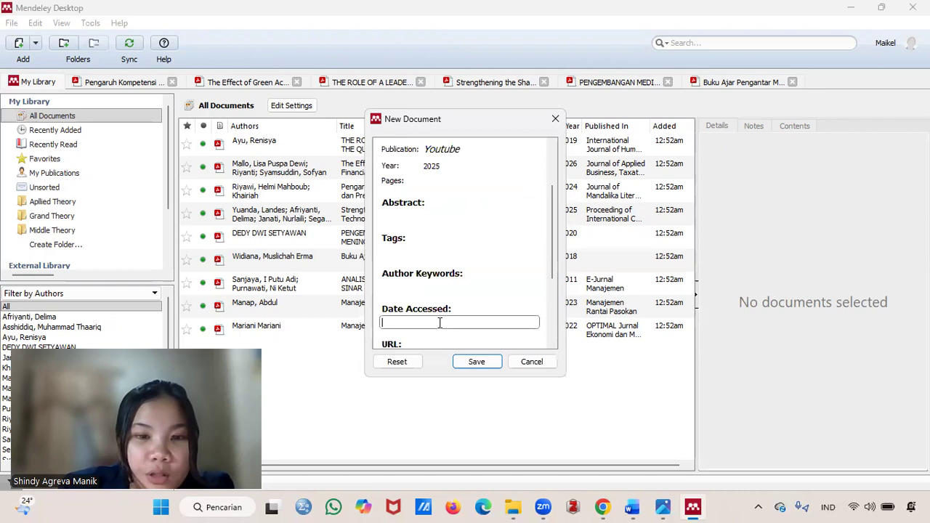
{"action": "type", "text": "10 Mei 2026"}
Paste the copied YouTube link as the entry's URL, save the document and clear its selection in the list.
{"action": "scroll", "coordinate": [443, 309], "scroll_direction": "down", "scroll_amount": 2}
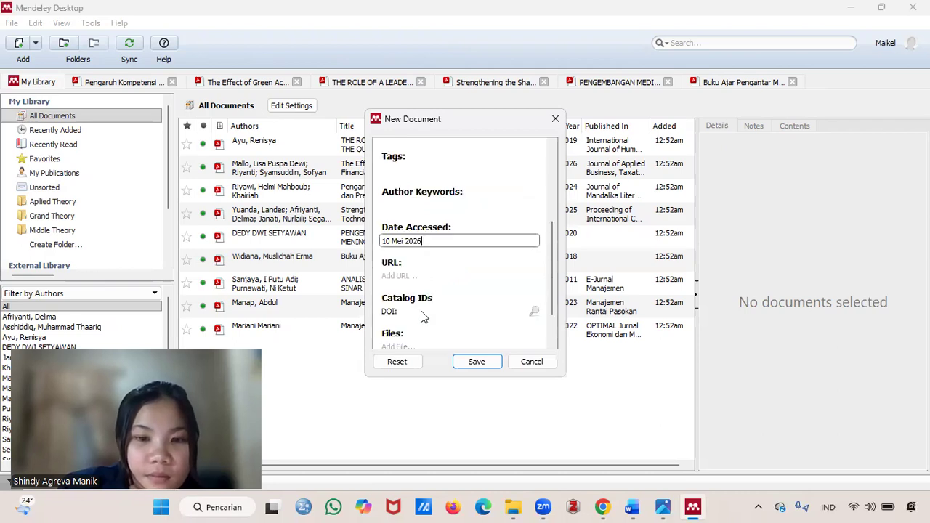
{"action": "left_click", "coordinate": [442, 277]}
{"action": "key", "text": "ctrl+v"}
{"action": "left_click", "coordinate": [481, 365]}
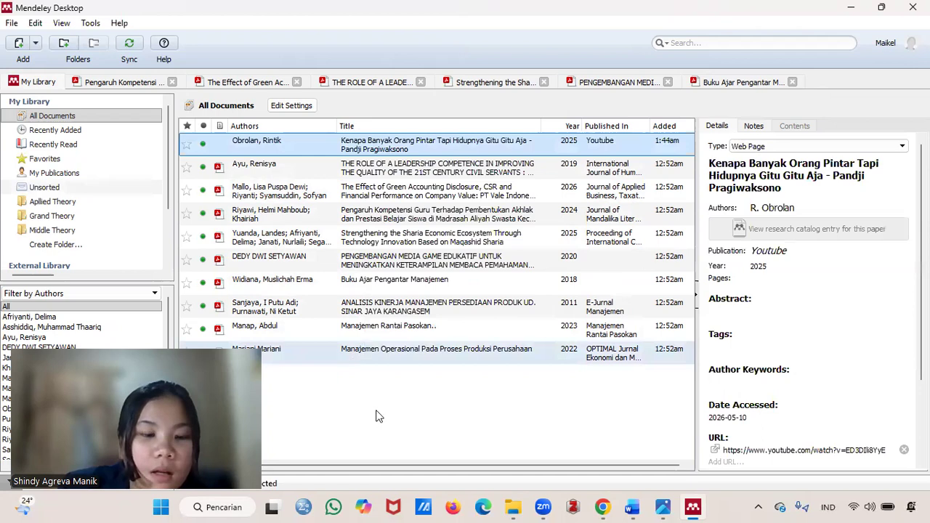
{"action": "left_click", "coordinate": [377, 415]}
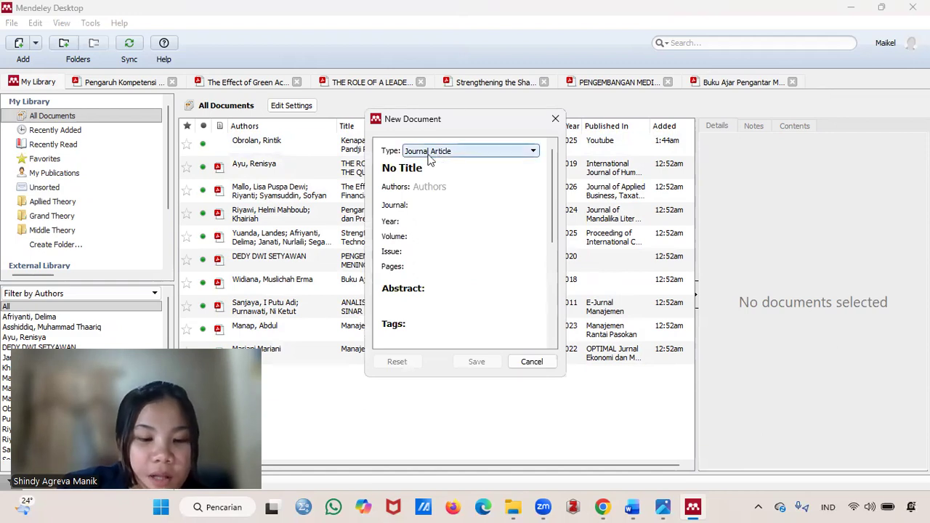
Set the document type of another new manual entry to Web Page.
{"action": "left_click", "coordinate": [433, 161]}
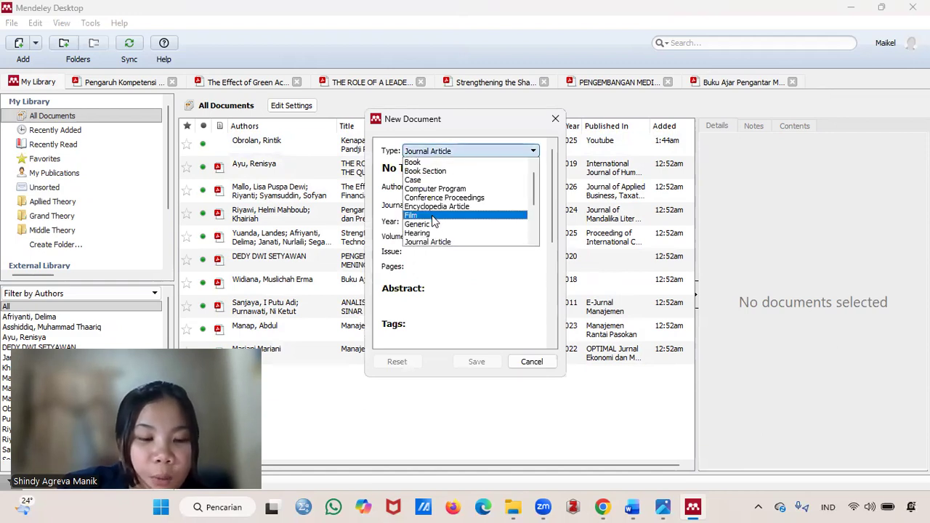
{"action": "scroll", "coordinate": [432, 215], "scroll_direction": "down", "scroll_amount": 3}
{"action": "left_click", "coordinate": [434, 233]}
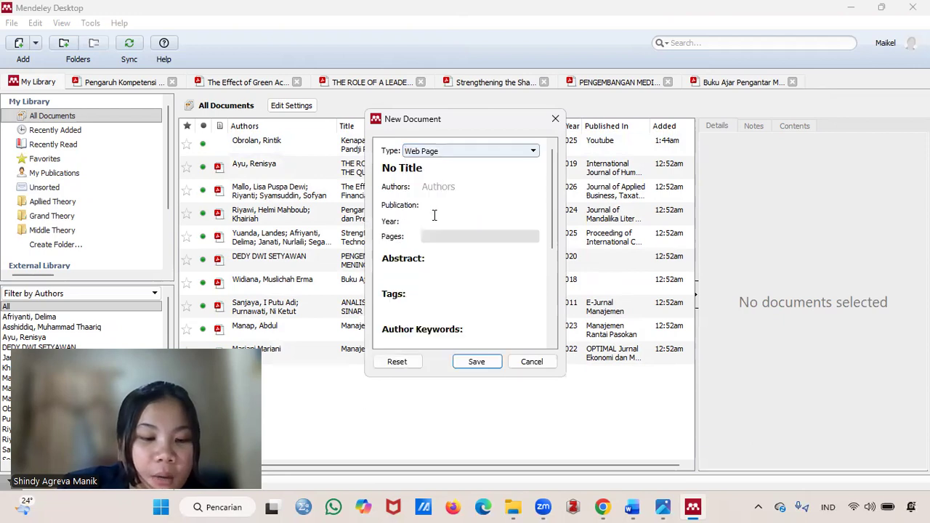
Copy the web article's title from Chrome and paste it as the new entry's title, "Pemasaran adalah Kunci Kesuksesan Bisnis".
{"action": "double_click", "coordinate": [441, 168]}
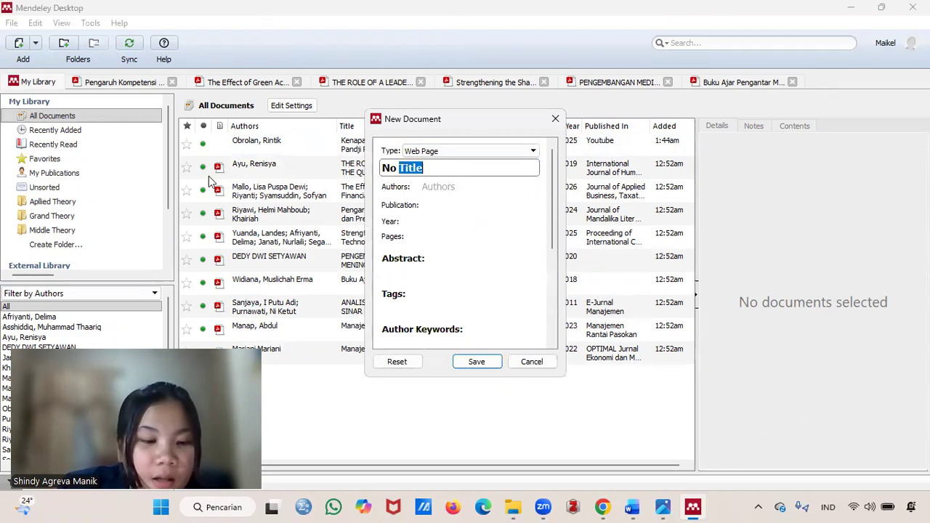
{"action": "key", "text": "alt+Tab"}
{"action": "triple_click", "coordinate": [610, 185]}
{"action": "key", "text": "ctrl+c"}
{"action": "key", "text": "alt+Tab"}
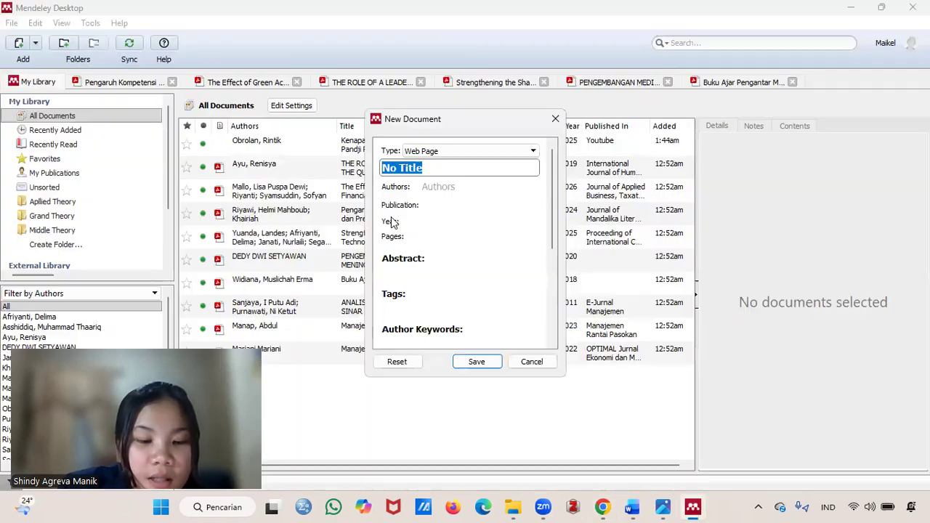
{"action": "key", "text": "ctrl+v"}
Enter the article author's full name as the entry's author, correcting the mistyped letter.
{"action": "left_click", "coordinate": [440, 200]}
{"action": "type", "text": "Nuruk"}
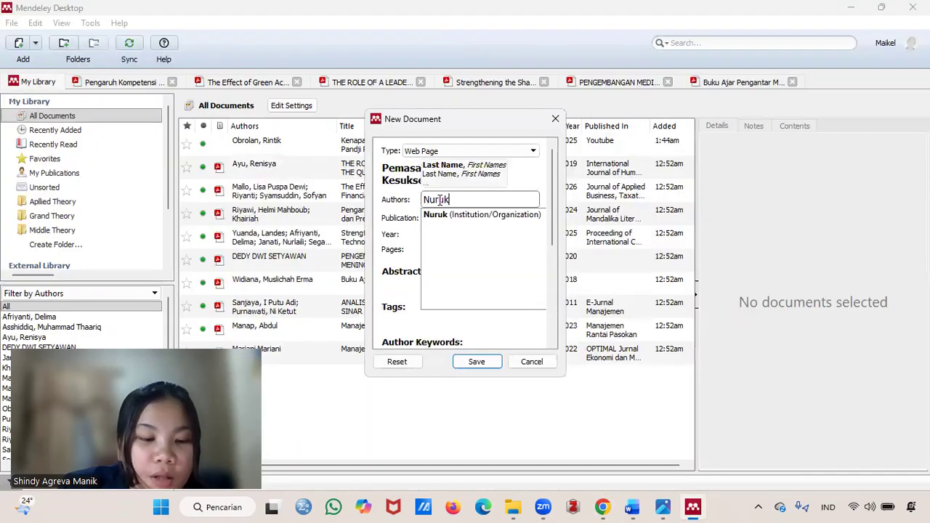
{"action": "key", "text": "BackSpace"}
{"action": "type", "text": "l M"}
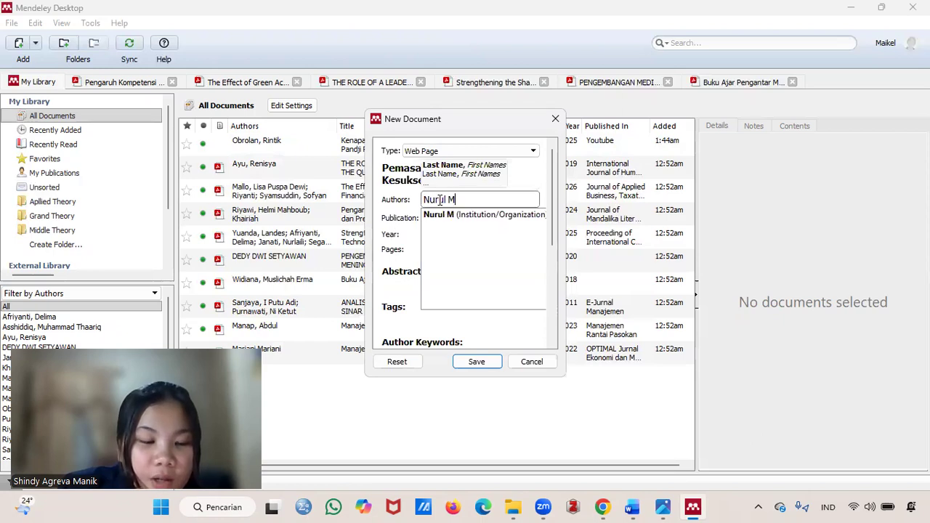
{"action": "type", "text": "amalia"}
{"action": "key", "text": "Return"}
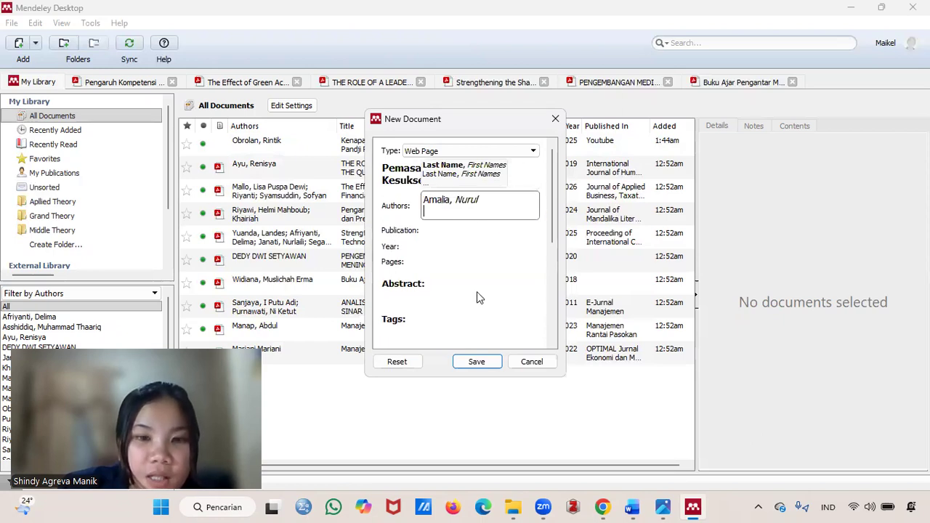
{"action": "key", "text": "Tab"}
Switch to Chrome, copy the domain mm.telkomuniversity.ac.id from the article's address, and set it as the publication in Mendeley.
{"action": "left_click", "coordinate": [614, 507]}
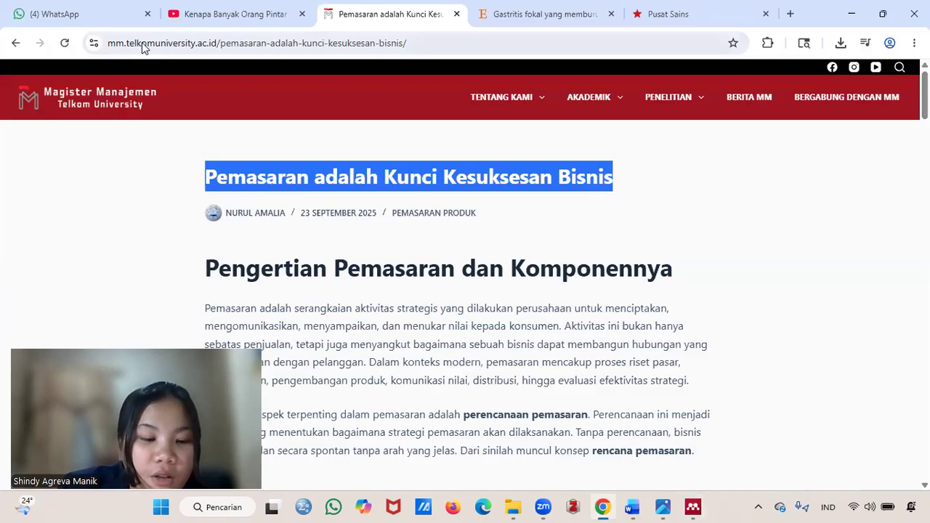
{"action": "left_click", "coordinate": [141, 43]}
{"action": "left_click_drag", "start_coordinate": [139, 42], "coordinate": [248, 46]}
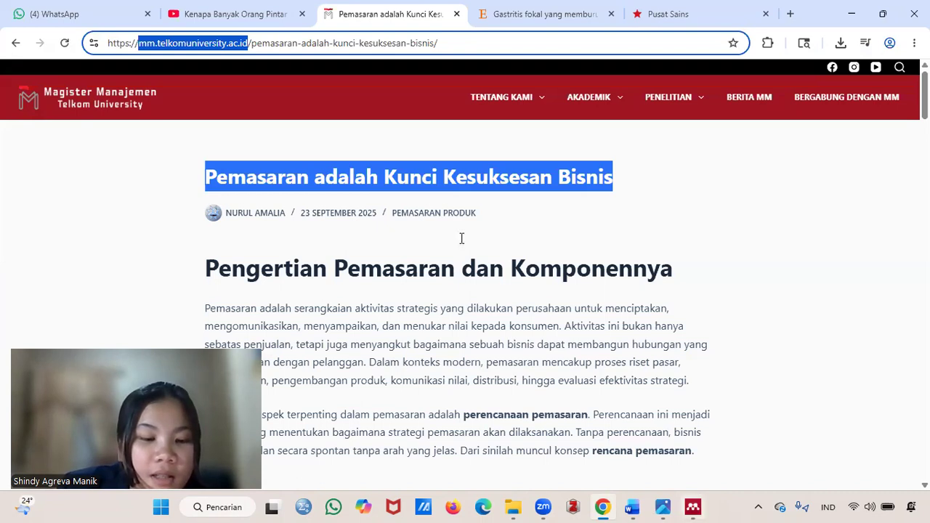
{"action": "key", "text": "alt+Tab"}
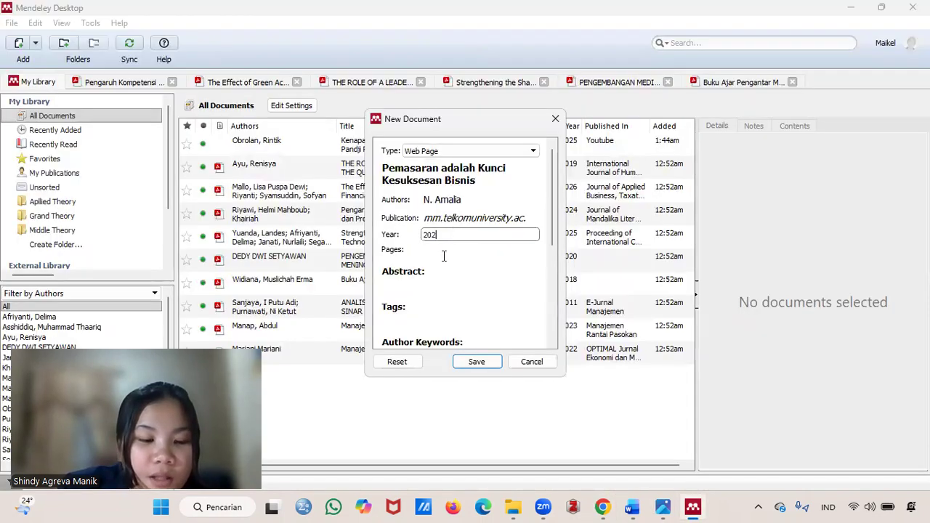
Set the web page entry's year to 2025 and its access date to 10 Mei 2026.
{"action": "type", "text": "5"}
{"action": "scroll", "coordinate": [426, 264], "scroll_direction": "down", "scroll_amount": 3}
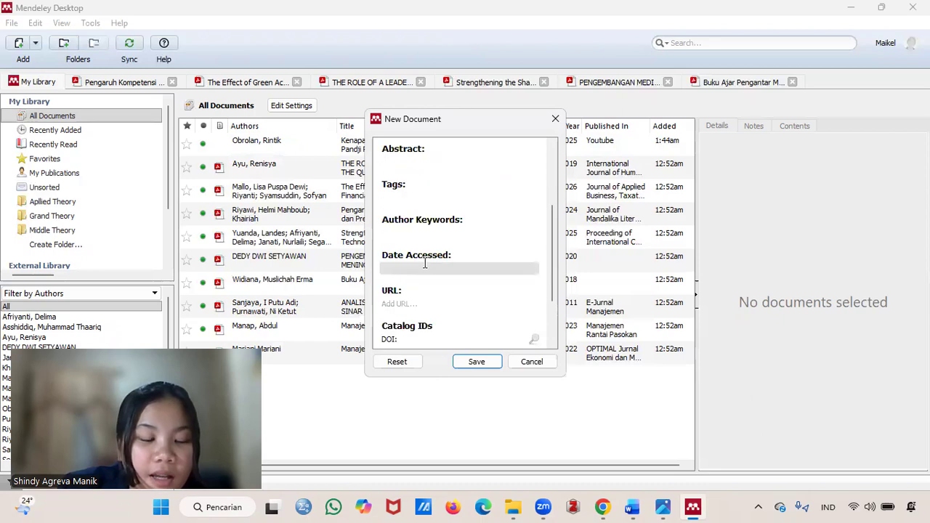
{"action": "left_click", "coordinate": [425, 264]}
{"action": "type", "text": "10 Mei 2026"}
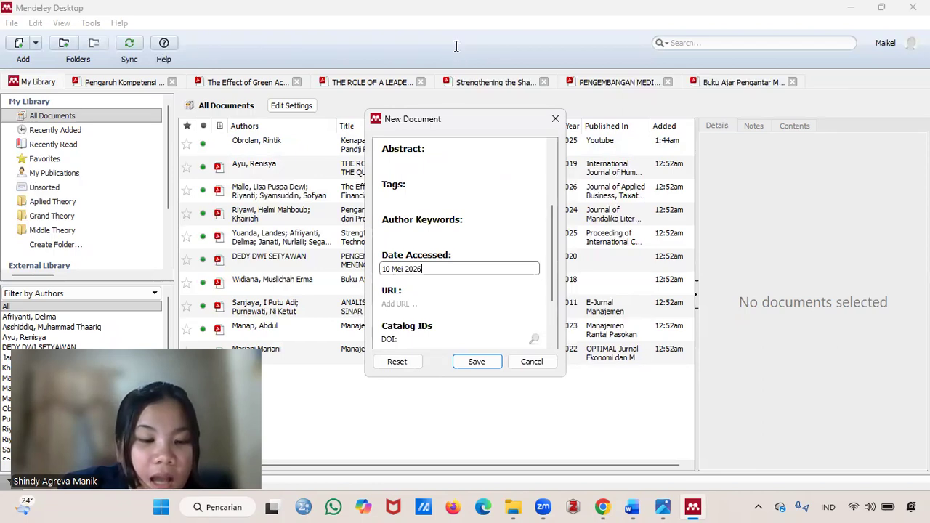
Paste the Telkom University article's link as the entry's URL, save the document and clear its selection after checking its details.
{"action": "left_click", "coordinate": [420, 303]}
{"action": "key", "text": "ctrl+v"}
{"action": "left_click", "coordinate": [477, 362]}
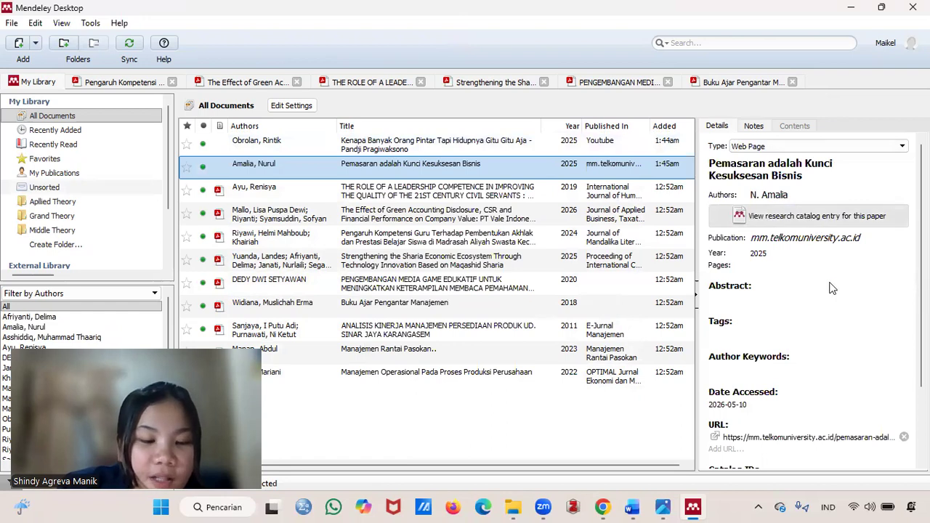
{"action": "scroll", "coordinate": [836, 341], "scroll_direction": "down", "scroll_amount": 1}
{"action": "scroll", "coordinate": [850, 351], "scroll_direction": "down", "scroll_amount": 1}
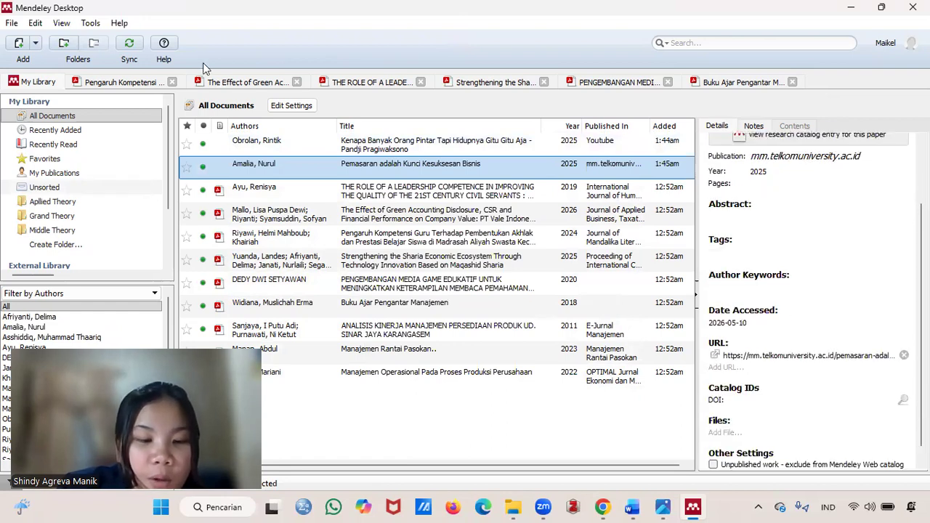
{"action": "left_click", "coordinate": [418, 436]}
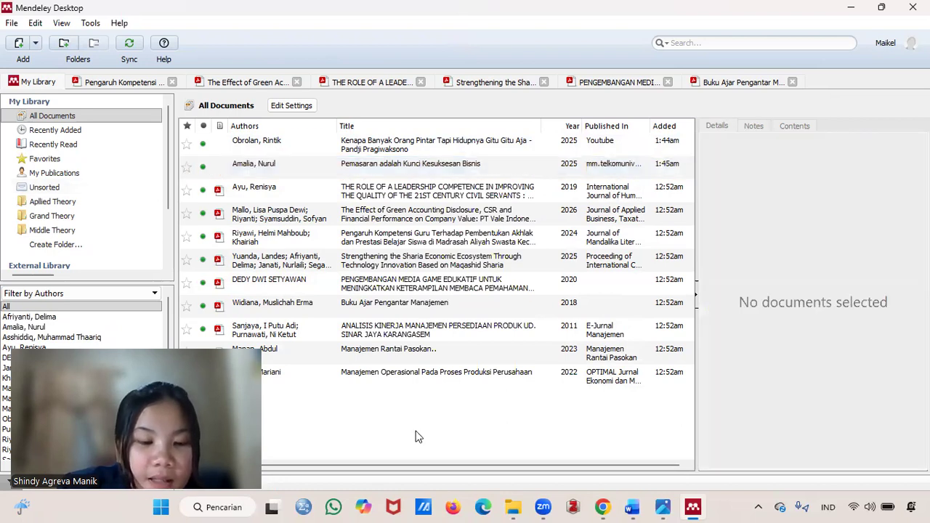
Switch to Chrome, open the ScienceDirect gastritis article, reload it and look over its title, journal details and abstract.
{"action": "left_click", "coordinate": [606, 504]}
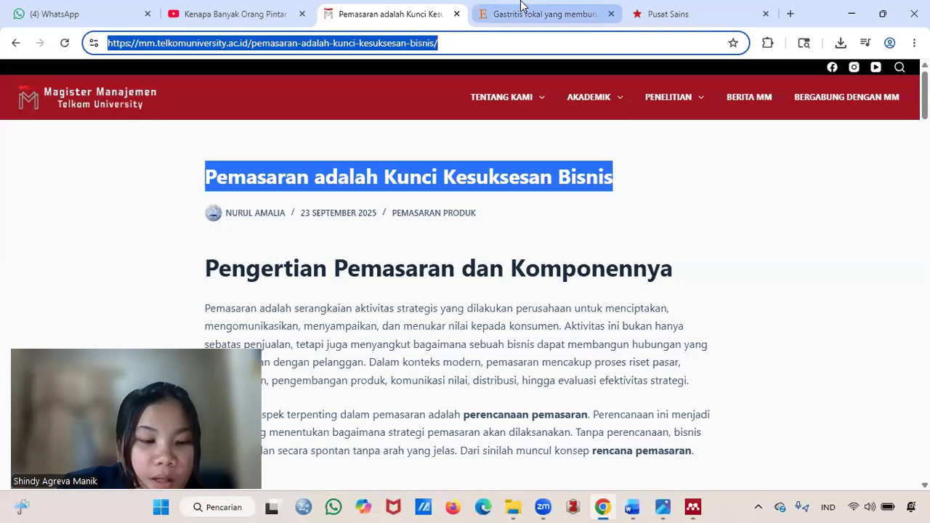
{"action": "left_click", "coordinate": [585, 5]}
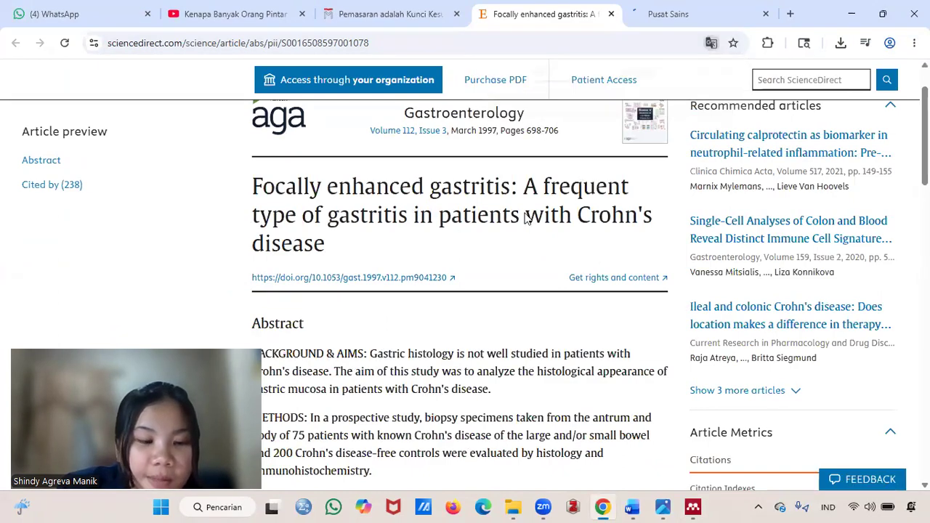
{"action": "scroll", "coordinate": [531, 222], "scroll_direction": "down", "scroll_amount": 2}
{"action": "scroll", "coordinate": [572, 218], "scroll_direction": "up", "scroll_amount": 3}
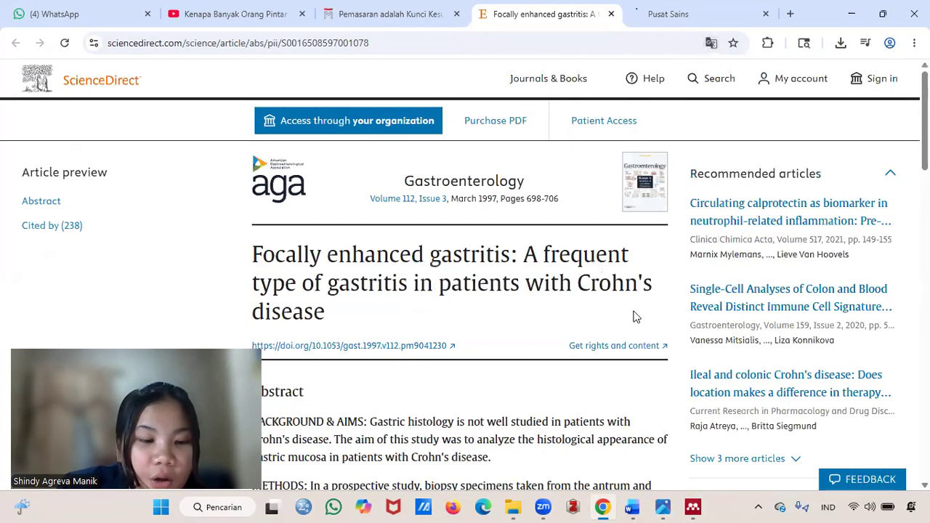
{"action": "left_click", "coordinate": [64, 45]}
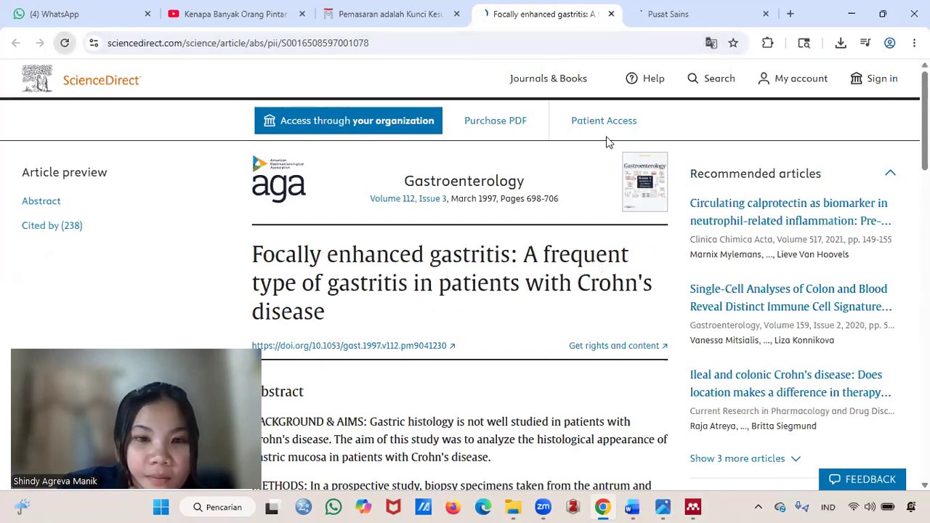
{"action": "scroll", "coordinate": [550, 245], "scroll_direction": "down", "scroll_amount": 1}
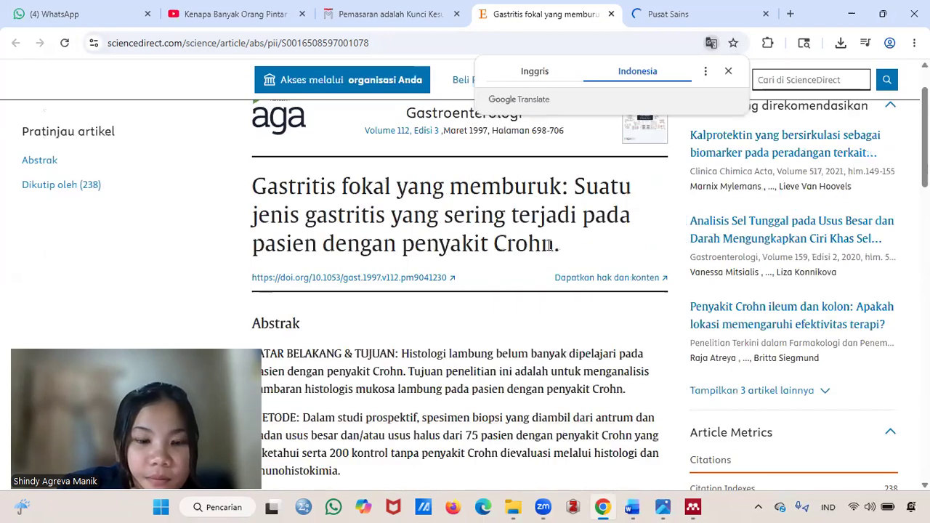
{"action": "scroll", "coordinate": [560, 251], "scroll_direction": "up", "scroll_amount": 1}
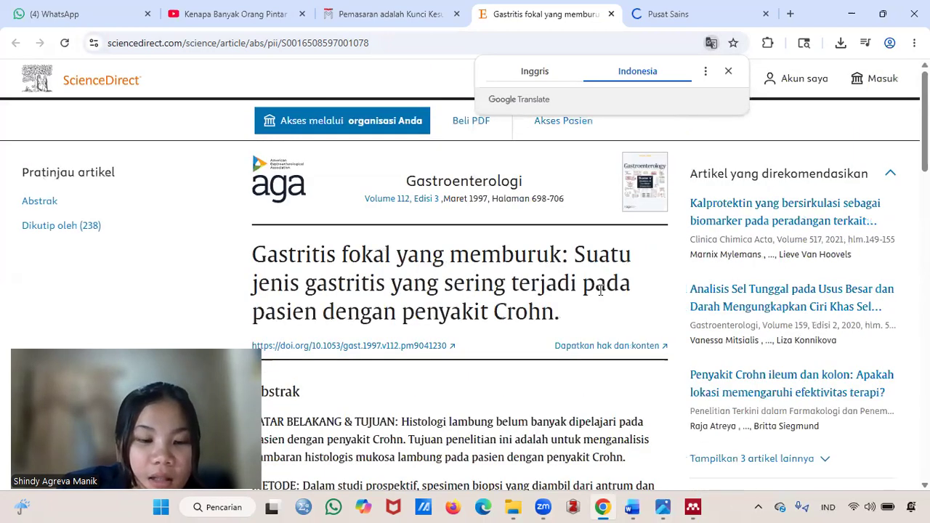
Show the ScienceDirect article in English at 90% zoom, look at its Cited by section, and reload the page.
{"action": "left_click", "coordinate": [535, 71]}
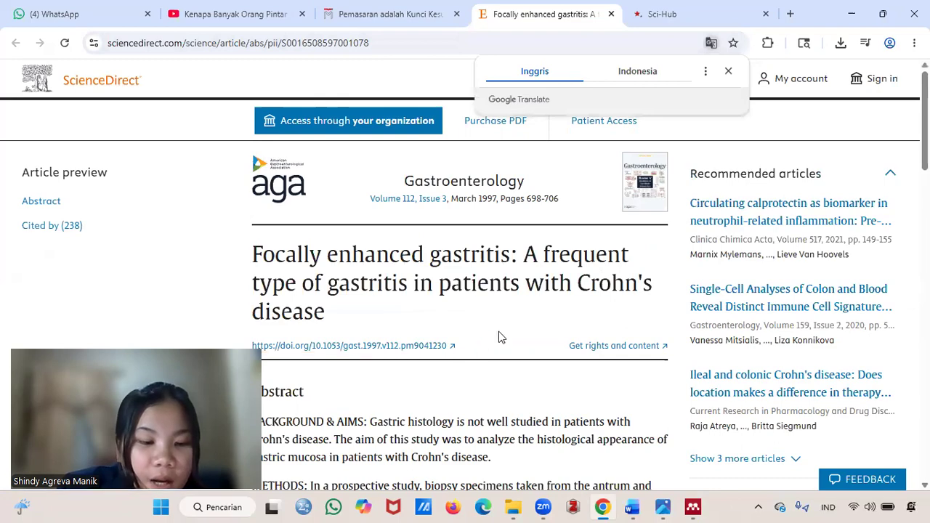
{"action": "key", "text": "ctrl+minus"}
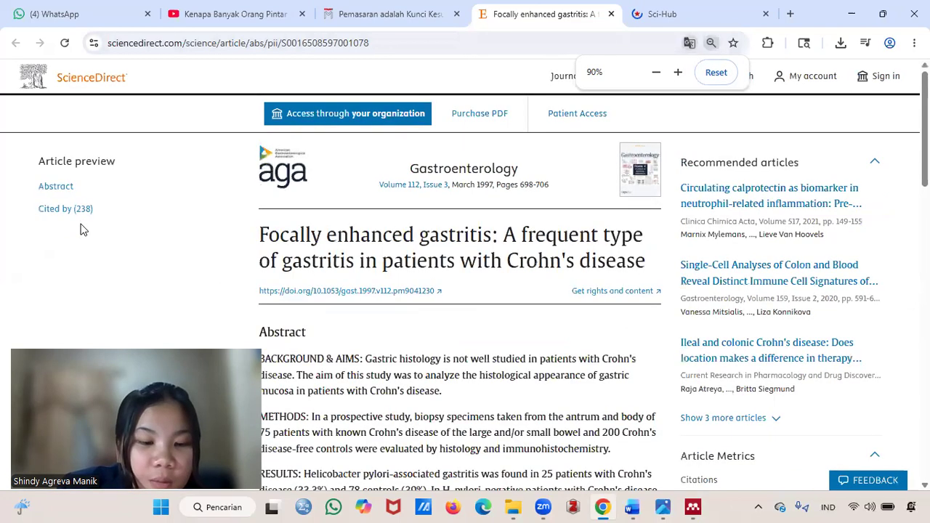
{"action": "left_click", "coordinate": [65, 210]}
{"action": "scroll", "coordinate": [422, 289], "scroll_direction": "up", "scroll_amount": 5}
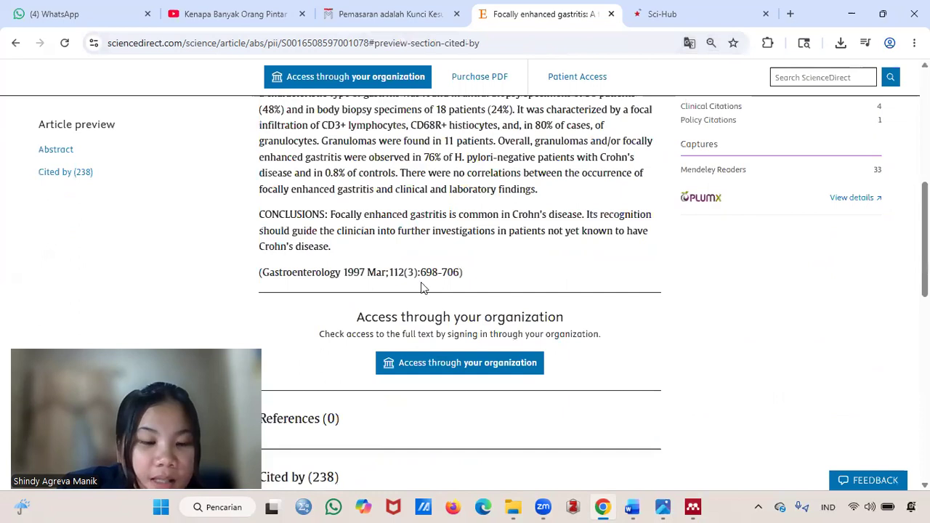
{"action": "scroll", "coordinate": [438, 295], "scroll_direction": "up", "scroll_amount": 5}
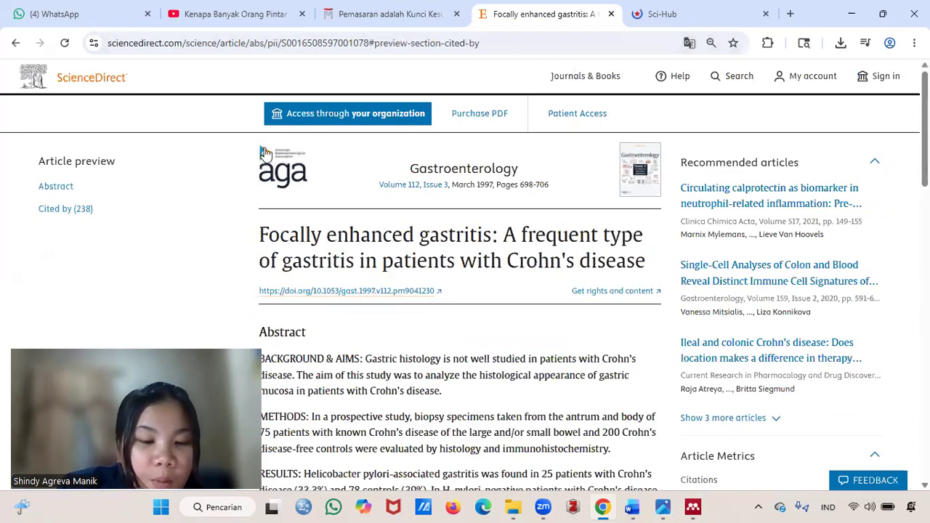
{"action": "left_click", "coordinate": [65, 44]}
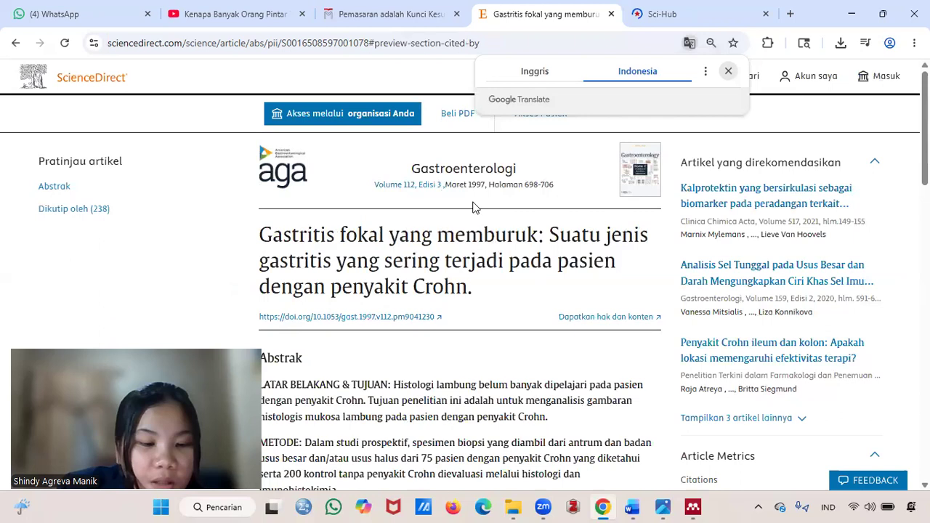
{"action": "triple_click", "coordinate": [435, 311]}
{"action": "key", "text": "ctrl+c"}
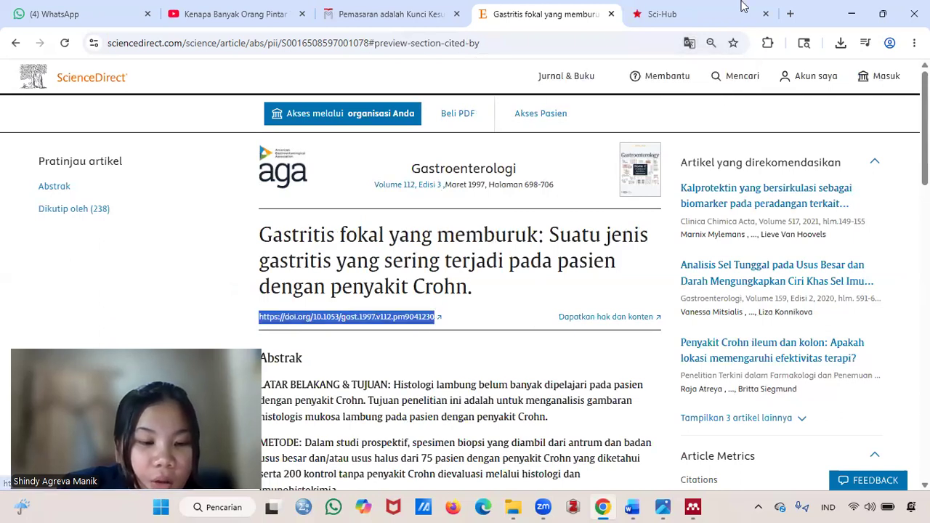
{"action": "key", "text": "ctrl+Tab"}
{"action": "left_click", "coordinate": [232, 185]}
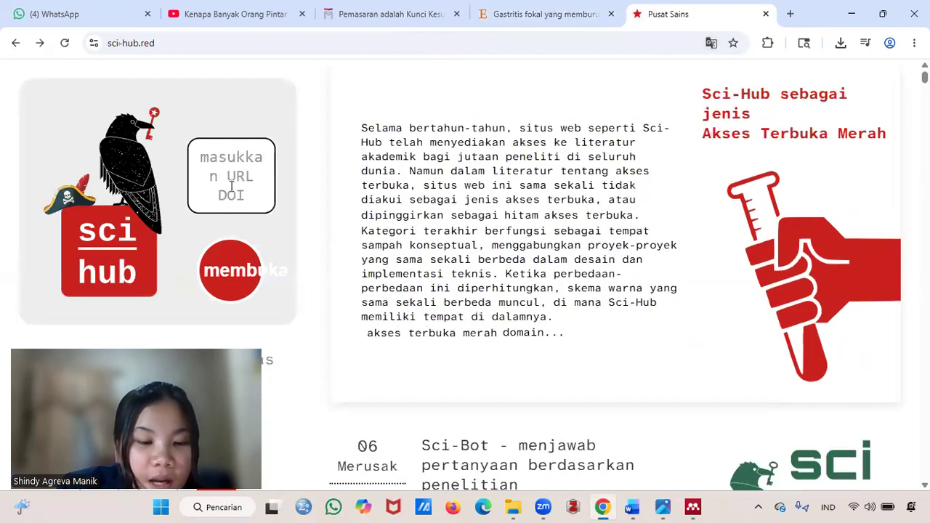
{"action": "key", "text": "ctrl+v"}
{"action": "left_click", "coordinate": [233, 275]}
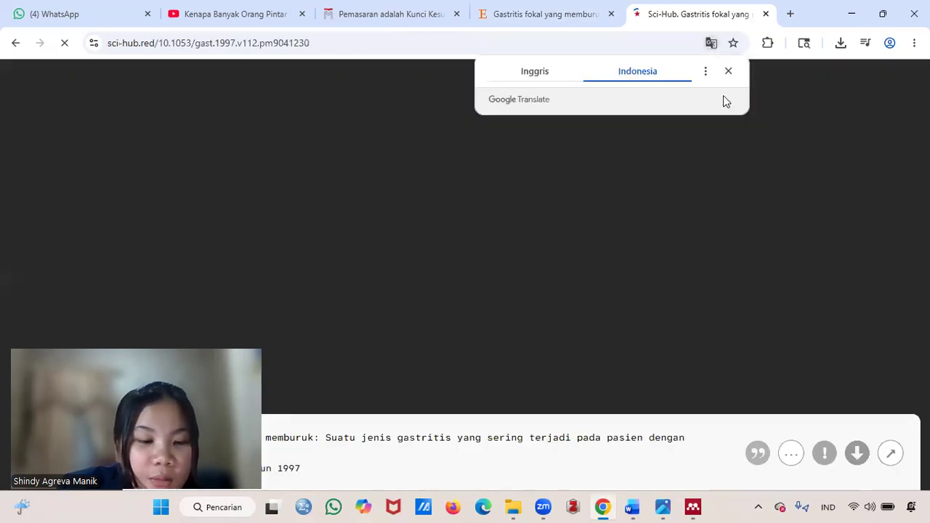
{"action": "key", "text": "ctrl+minus"}
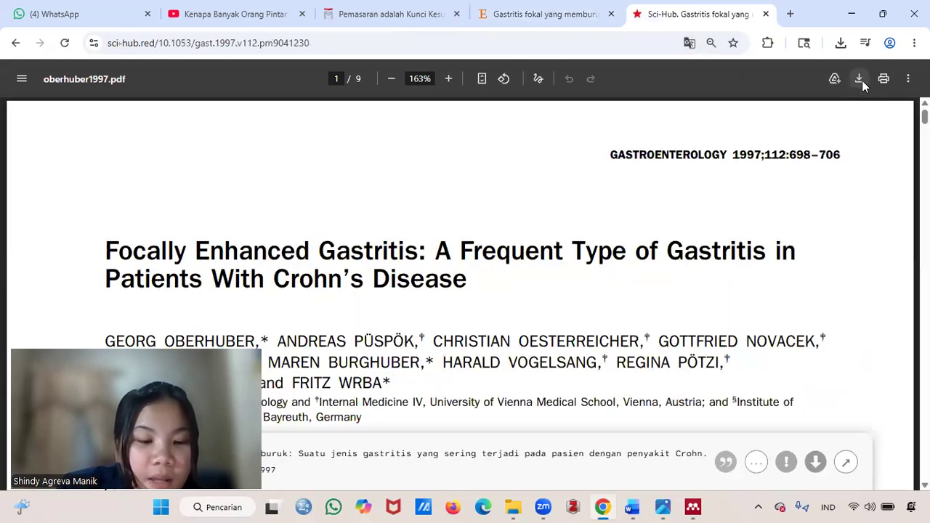
Start downloading the oberhuber1997 PDF, cancel the save, and return to the article's ScienceDirect page.
{"action": "left_click", "coordinate": [860, 78]}
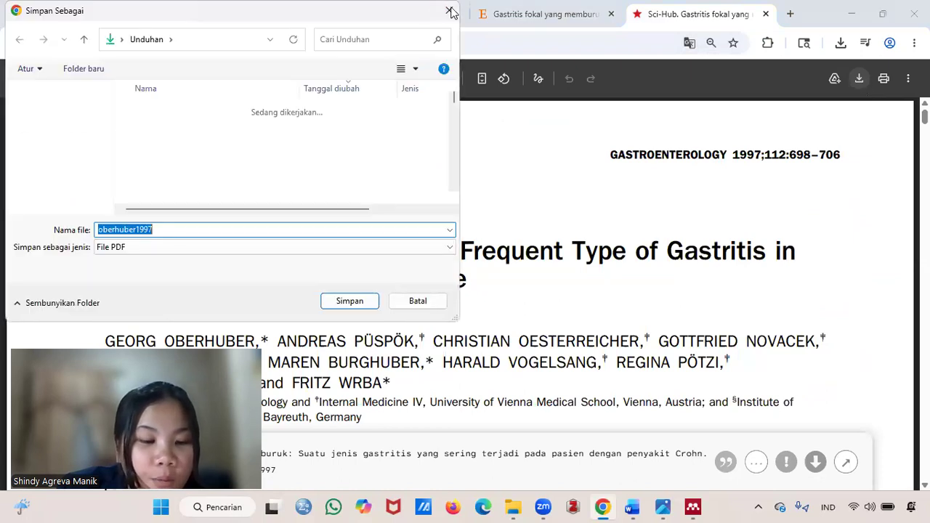
{"action": "left_click", "coordinate": [449, 12]}
{"action": "left_click", "coordinate": [516, 16]}
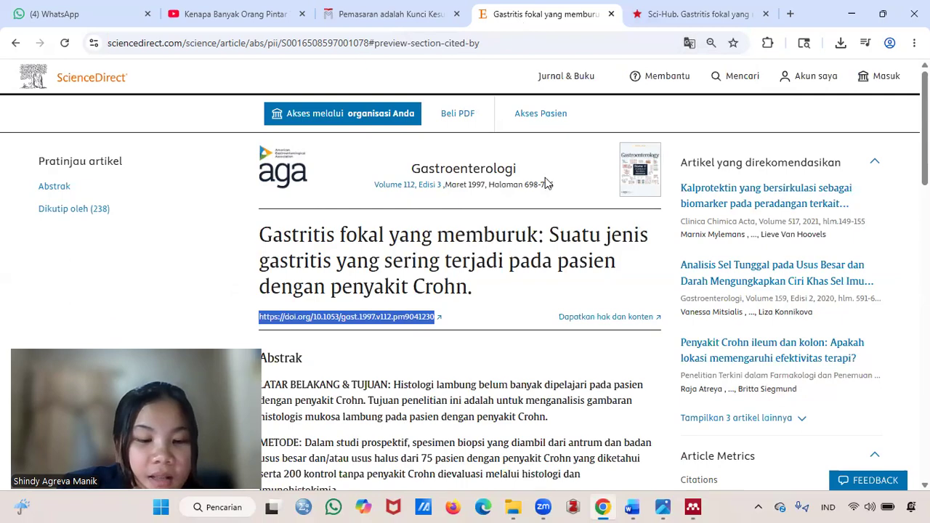
{"action": "scroll", "coordinate": [537, 262], "scroll_direction": "down", "scroll_amount": 1}
{"action": "scroll", "coordinate": [640, 421], "scroll_direction": "up", "scroll_amount": 1}
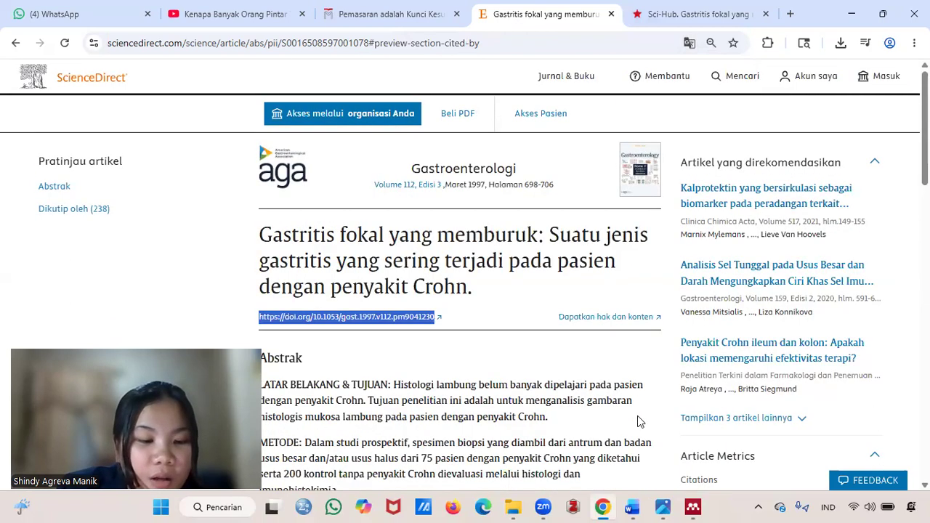
Switch to Photos, examine the copyright page of the Ekonomi Mikro book in full, and return to Mendeley.
{"action": "key", "text": "alt+Tab"}
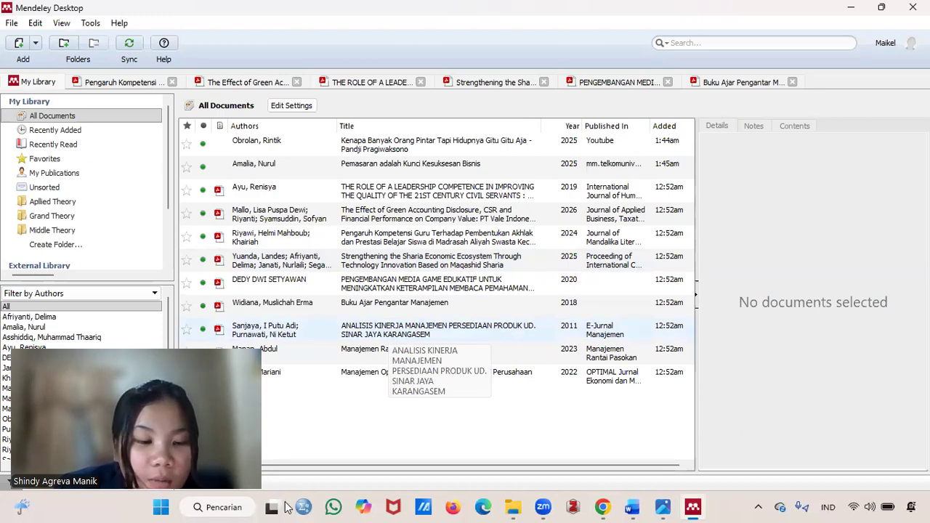
{"action": "left_click", "coordinate": [659, 505]}
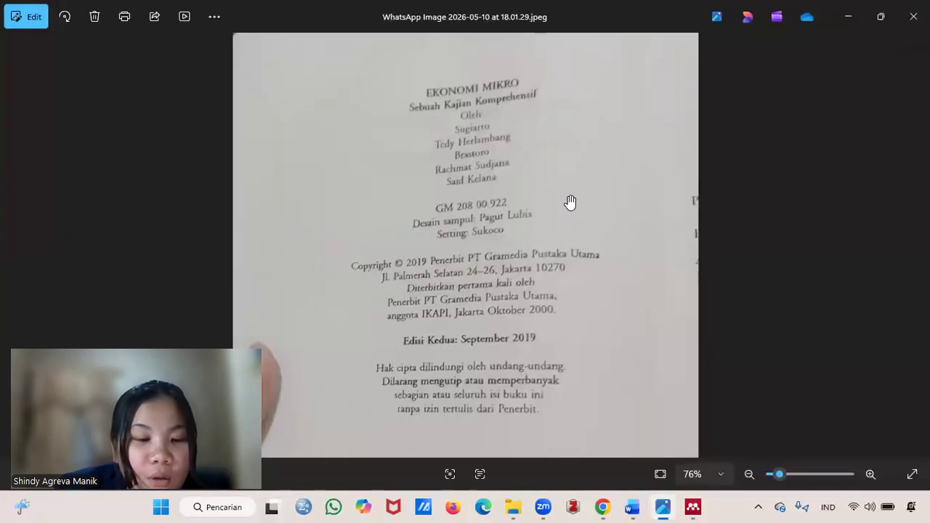
{"action": "scroll", "coordinate": [563, 207], "scroll_direction": "down", "scroll_amount": 2}
{"action": "scroll", "coordinate": [558, 228], "scroll_direction": "down", "scroll_amount": 1}
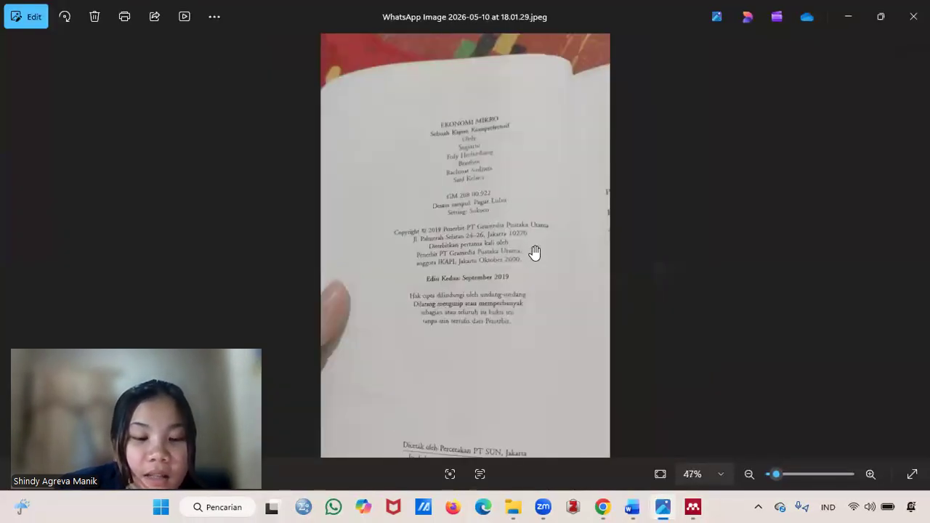
{"action": "left_click", "coordinate": [699, 508]}
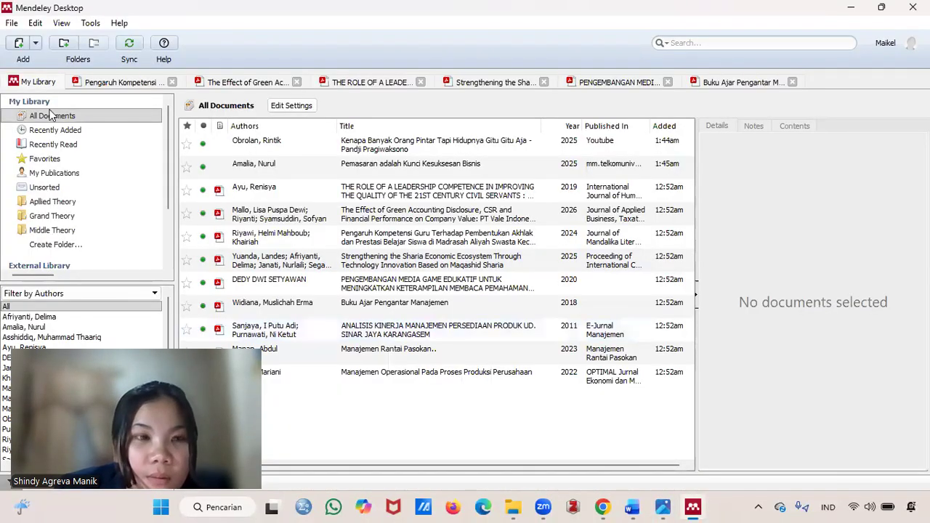
Start a manual library entry of type Book and title it Ekonomi Makro.
{"action": "left_click", "coordinate": [35, 43]}
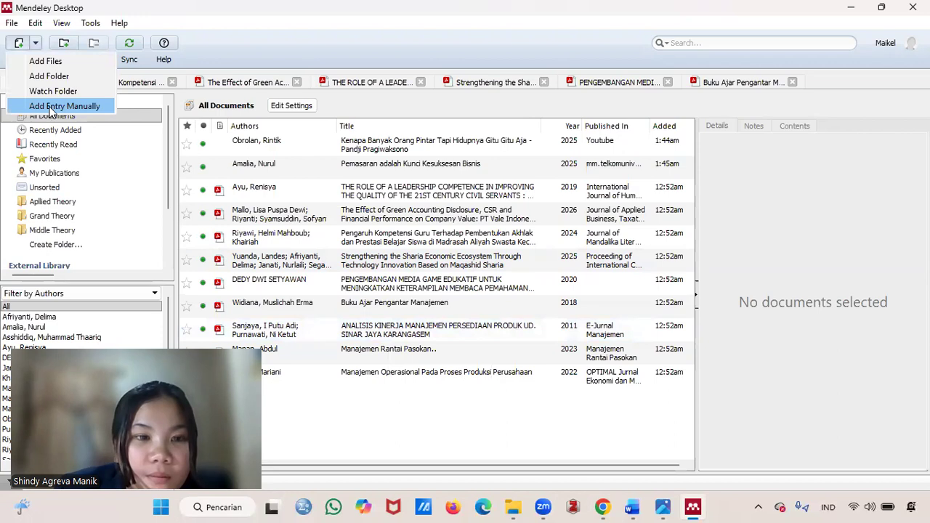
{"action": "left_click", "coordinate": [52, 109]}
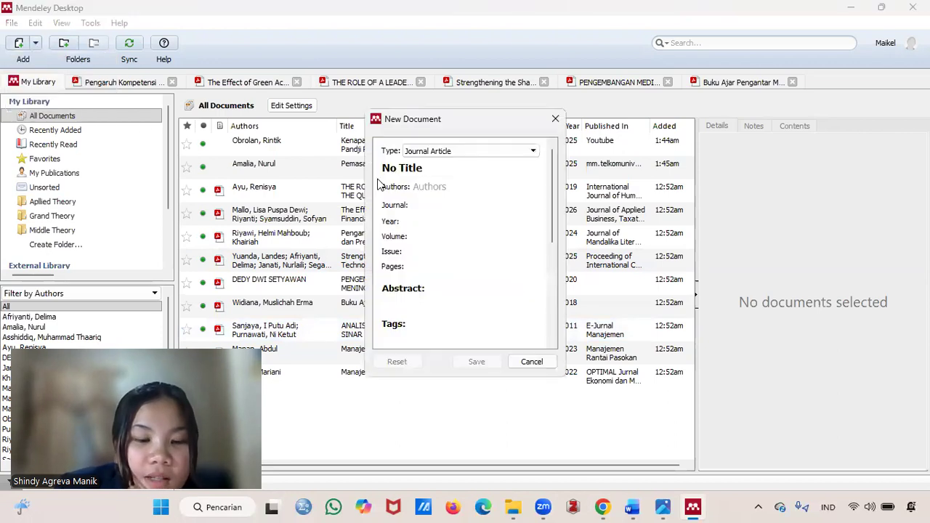
{"action": "left_click", "coordinate": [484, 153]}
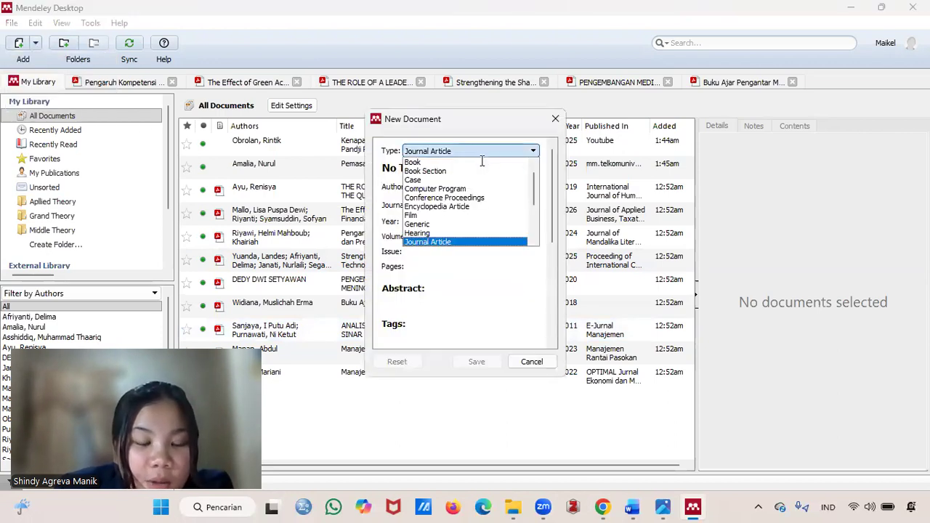
{"action": "left_click", "coordinate": [481, 166]}
{"action": "left_click", "coordinate": [473, 168]}
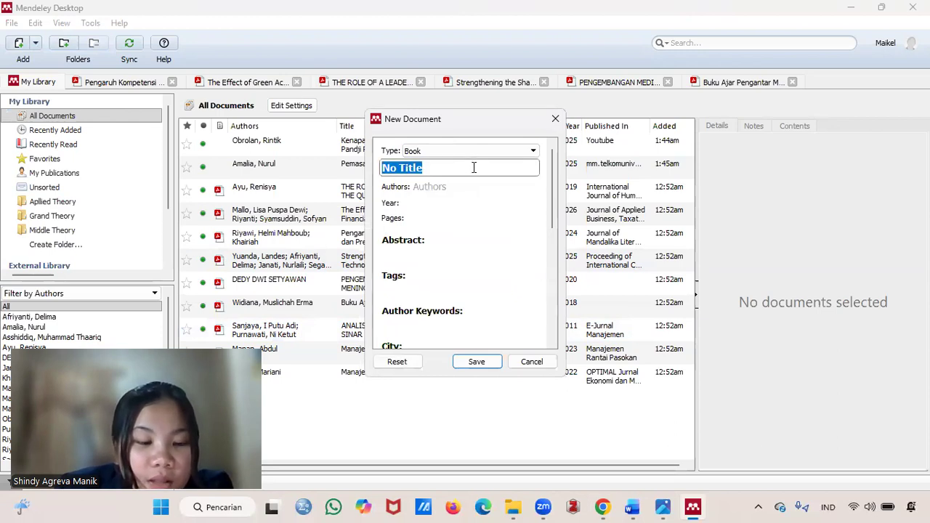
{"action": "type", "text": "Ekonomi Makro"}
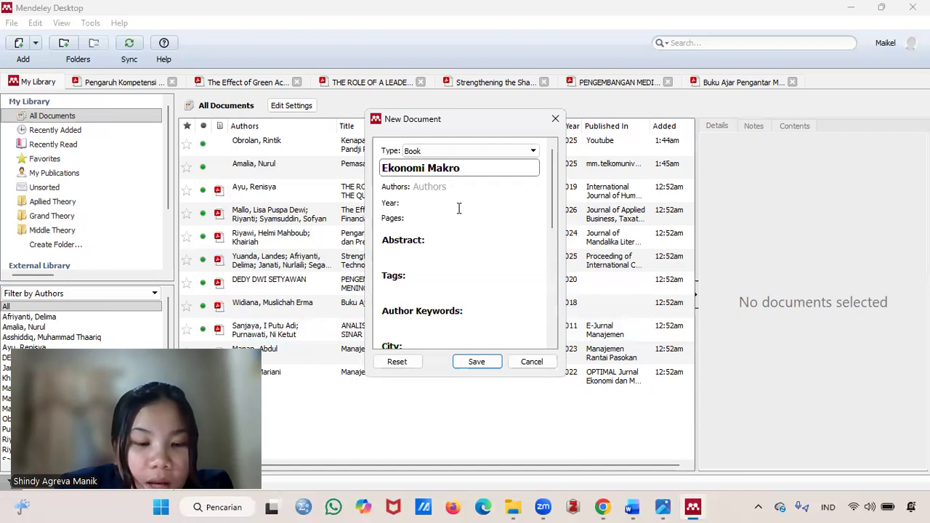
{"action": "key", "text": "Tab"}
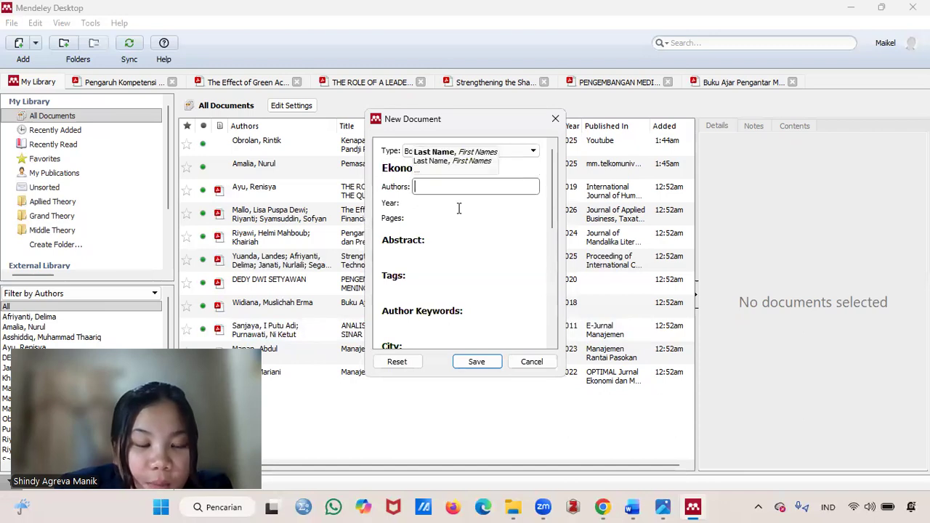
Check the copyright page photo for the book's authors and enter the second listed author's full name in the new entry.
{"action": "left_click", "coordinate": [663, 506]}
{"action": "left_click", "coordinate": [662, 506]}
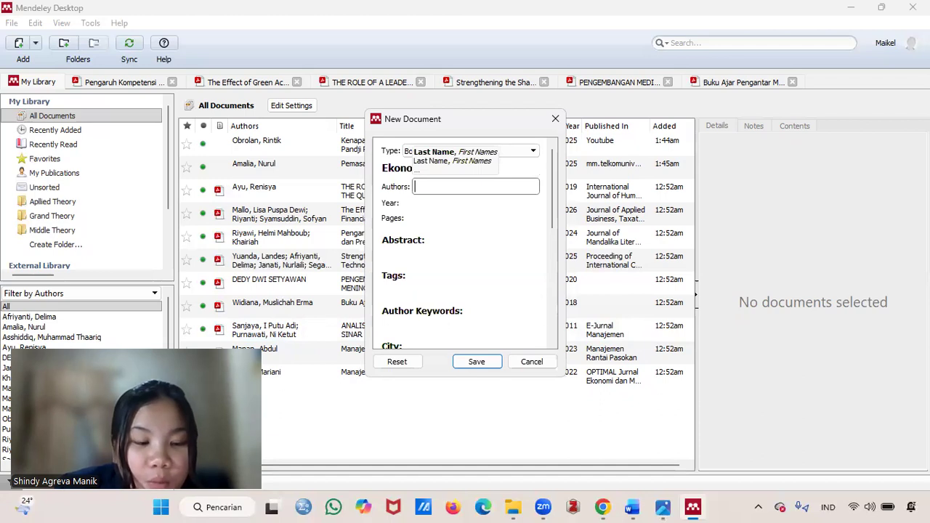
{"action": "type", "text": "Tedy"}
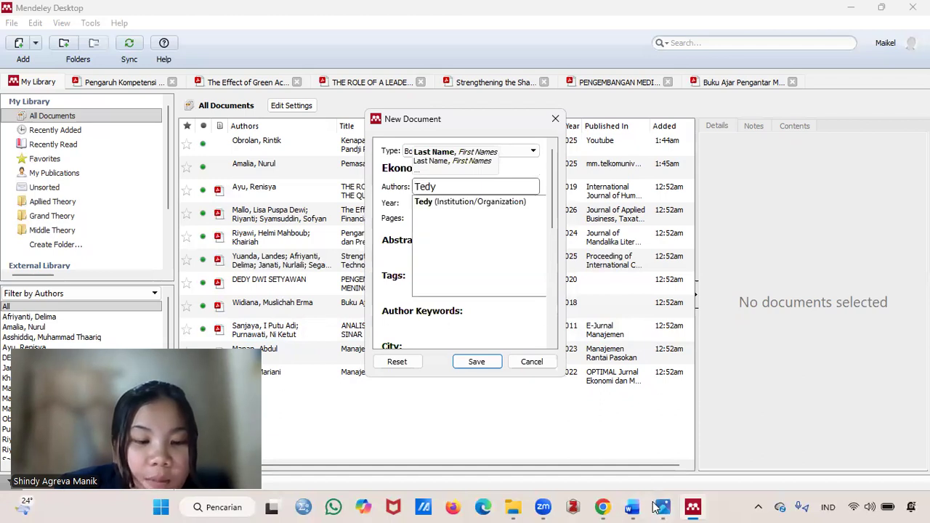
{"action": "left_click", "coordinate": [661, 506]}
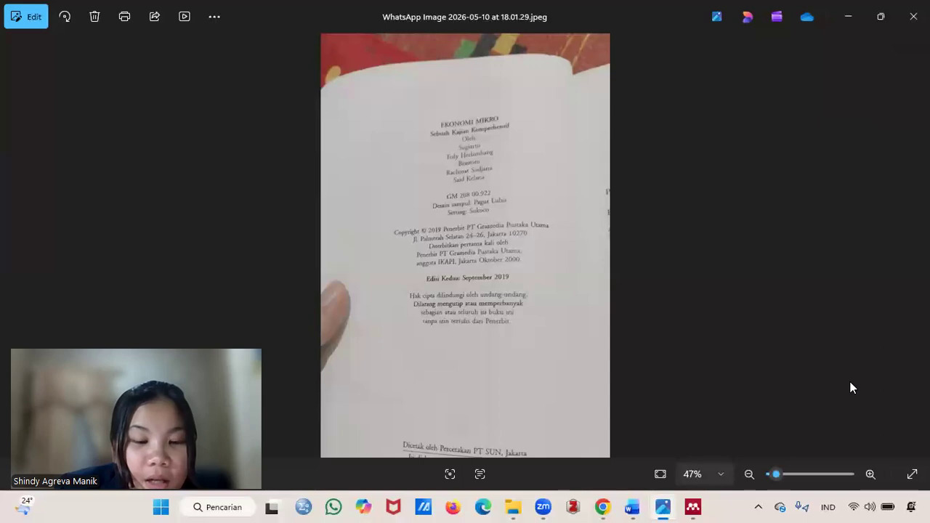
{"action": "key", "text": "alt+Tab"}
{"action": "type", "text": "Herl"}
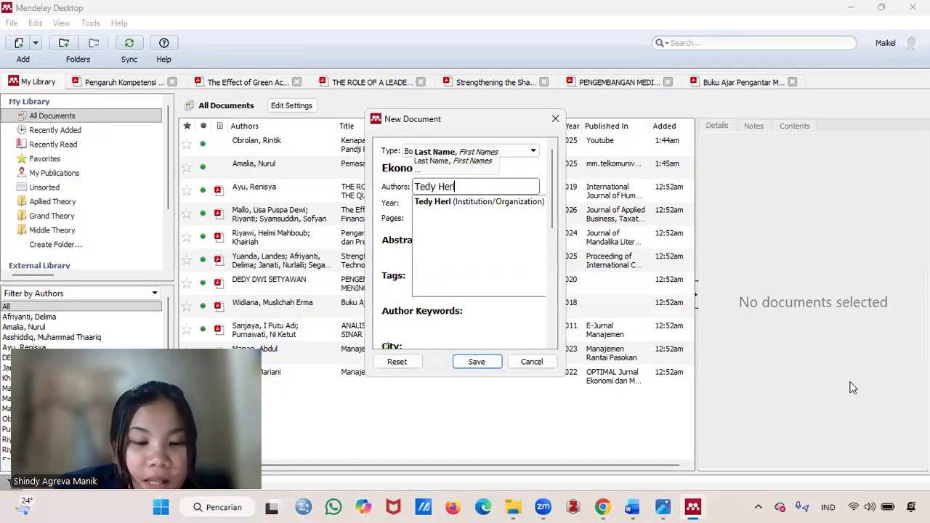
{"action": "type", "text": "ambang"}
{"action": "key", "text": "Return"}
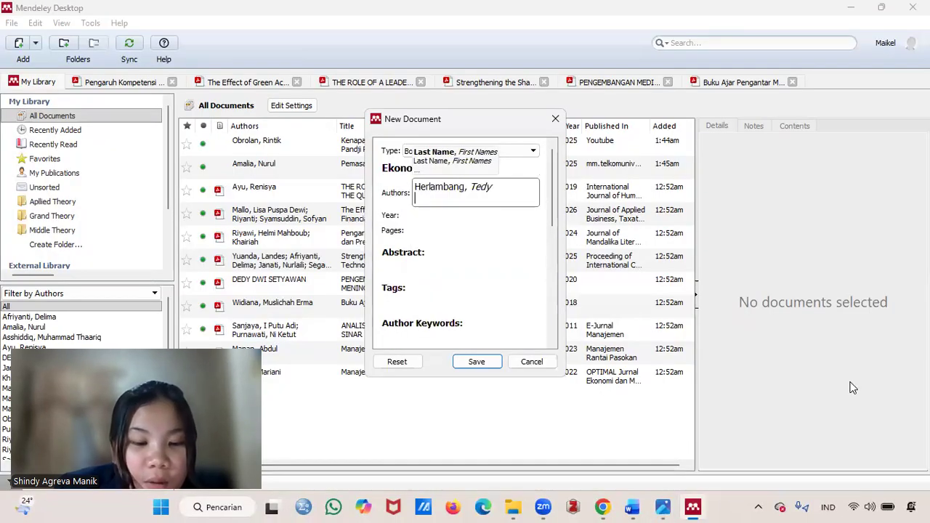
Set the book entry's year to 2019 and its city to Jakarta.
{"action": "left_click", "coordinate": [475, 220]}
{"action": "type", "text": "2019"}
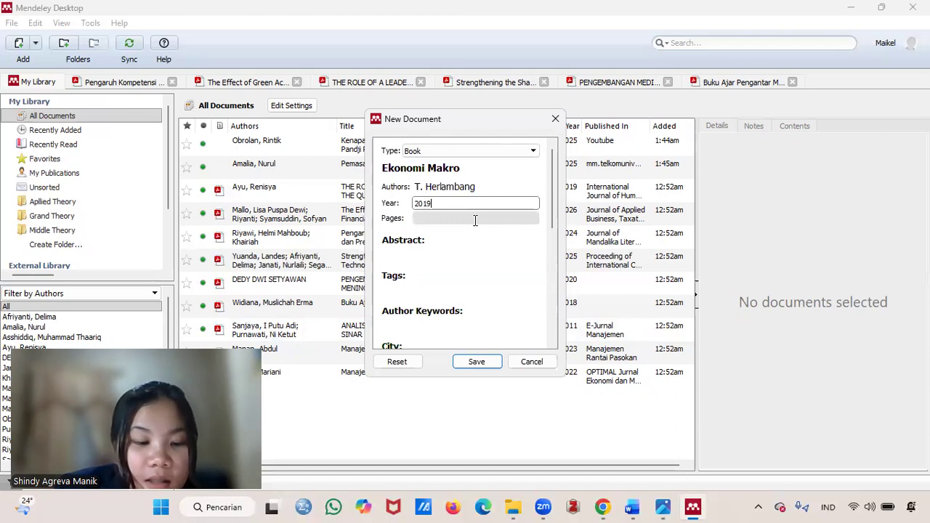
{"action": "scroll", "coordinate": [407, 285], "scroll_direction": "down", "scroll_amount": 2}
{"action": "left_click", "coordinate": [407, 280]}
{"action": "type", "text": "Jakar"}
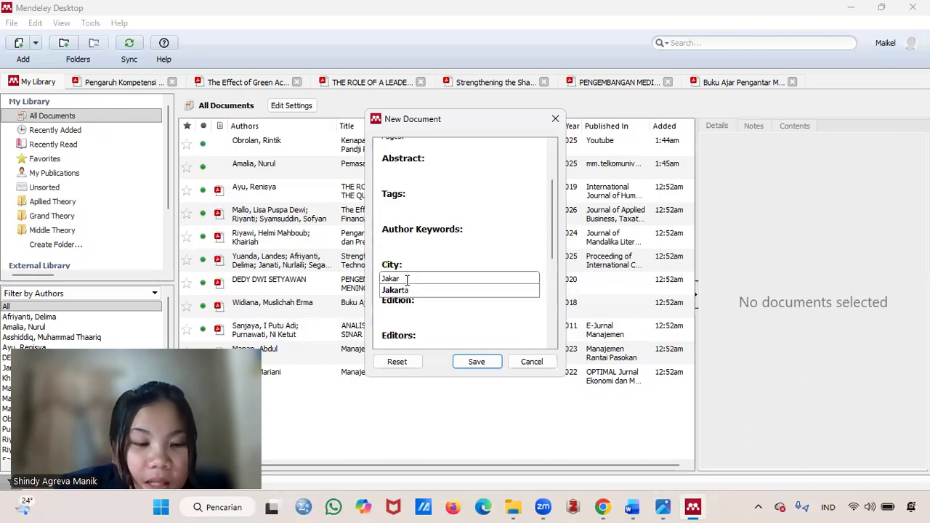
{"action": "left_click", "coordinate": [407, 289]}
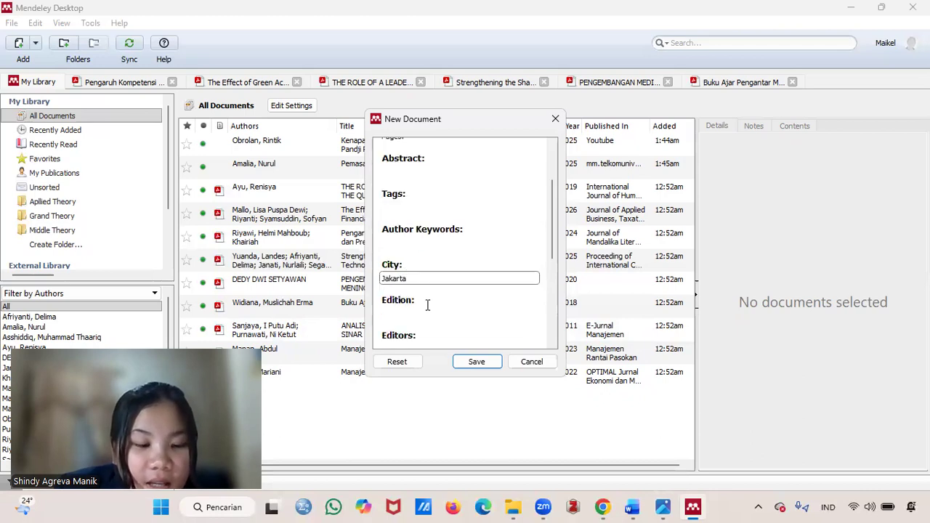
Set the book entry's publisher to PT Gramedia Pustaka Utama.
{"action": "scroll", "coordinate": [427, 305], "scroll_direction": "down", "scroll_amount": 2}
{"action": "left_click", "coordinate": [427, 302]}
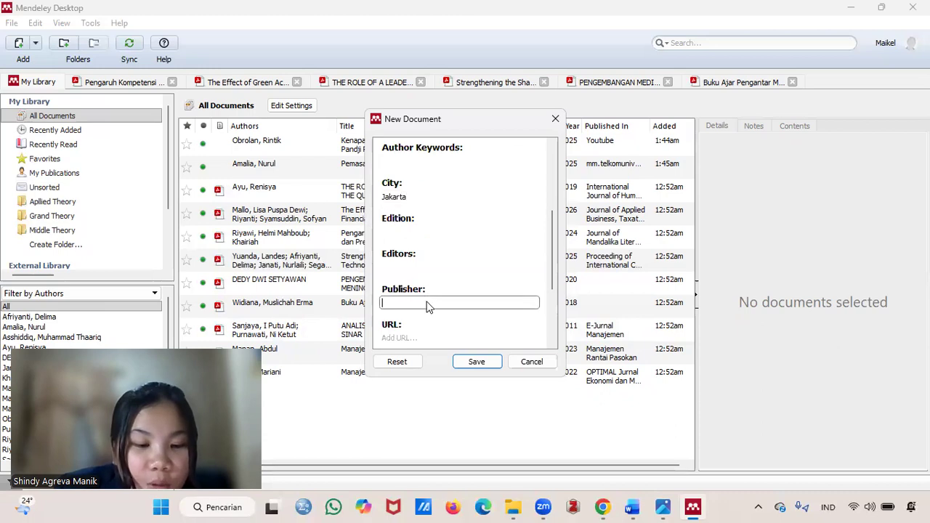
{"action": "type", "text": "P"}
{"action": "key", "text": "Down"}
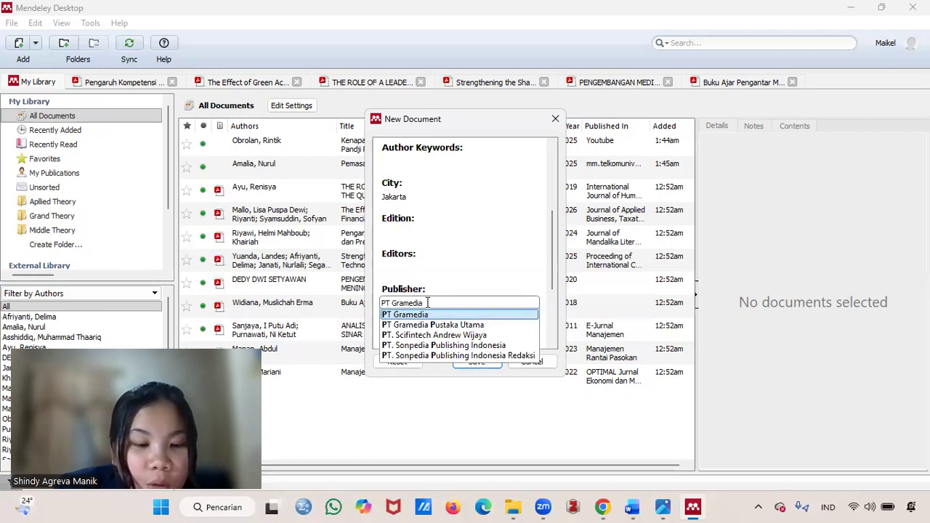
{"action": "key", "text": "Down"}
{"action": "key", "text": "Return"}
Check the edition in the copyright page photo, enter Kedua as the edition, save the book entry, and review its details.
{"action": "left_click", "coordinate": [409, 271]}
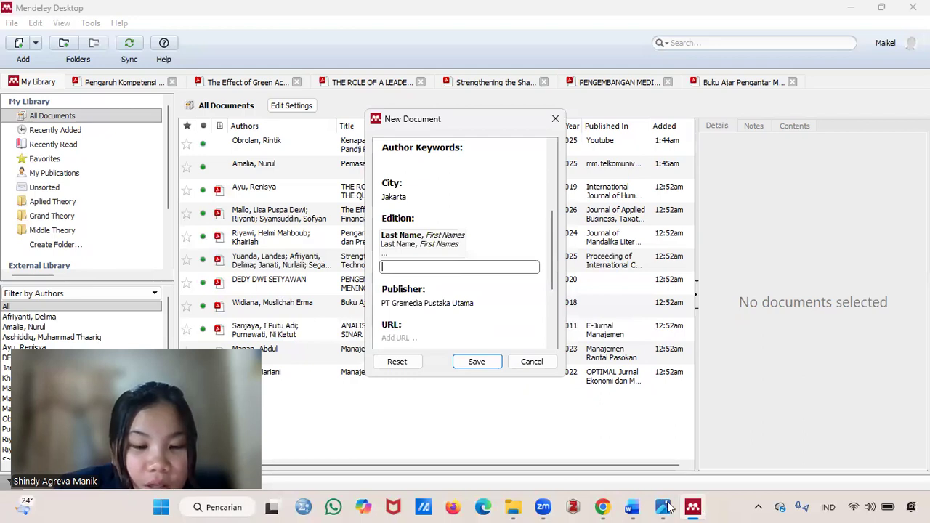
{"action": "left_click", "coordinate": [667, 507]}
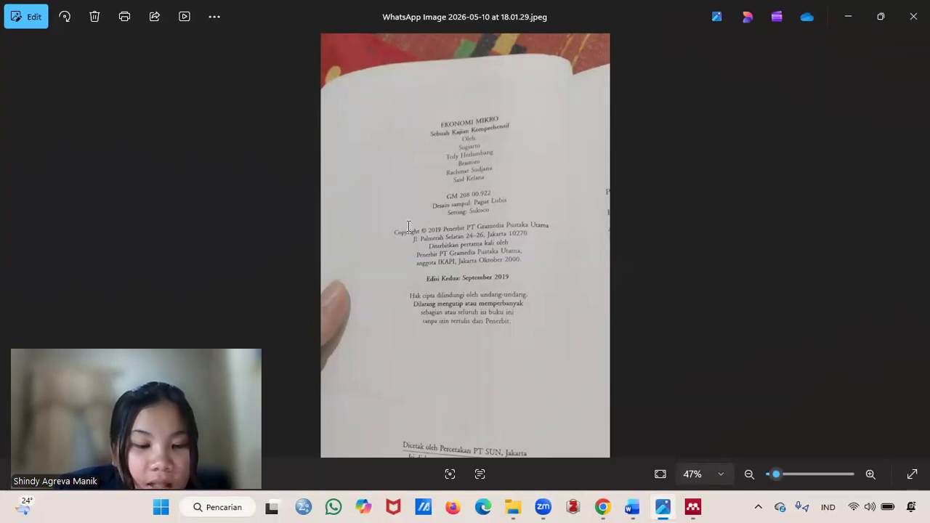
{"action": "key", "text": "alt+Tab"}
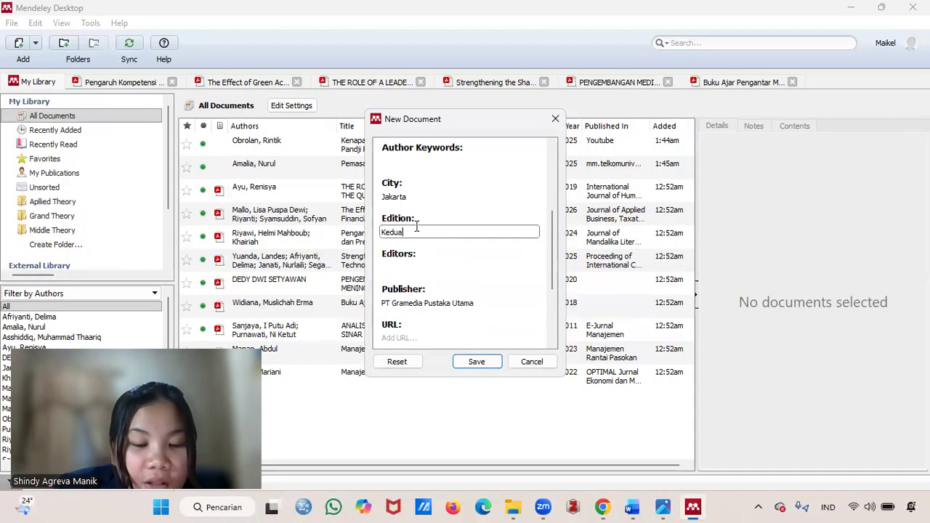
{"action": "left_click", "coordinate": [481, 364]}
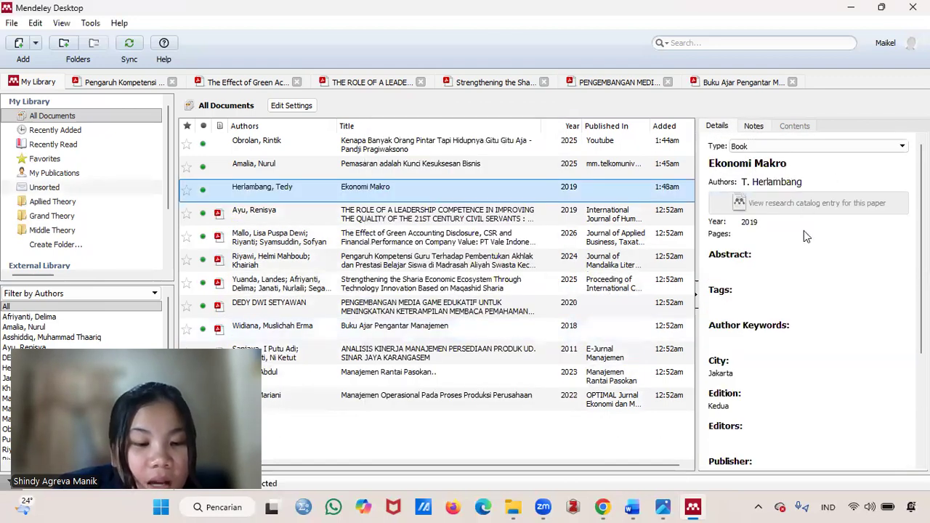
{"action": "scroll", "coordinate": [813, 286], "scroll_direction": "down", "scroll_amount": 3}
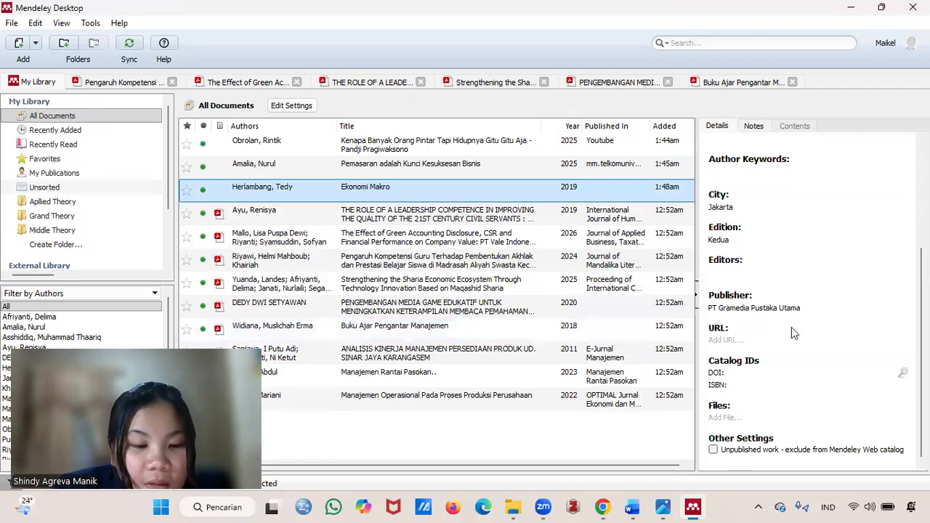
{"action": "scroll", "coordinate": [832, 353], "scroll_direction": "up", "scroll_amount": 3}
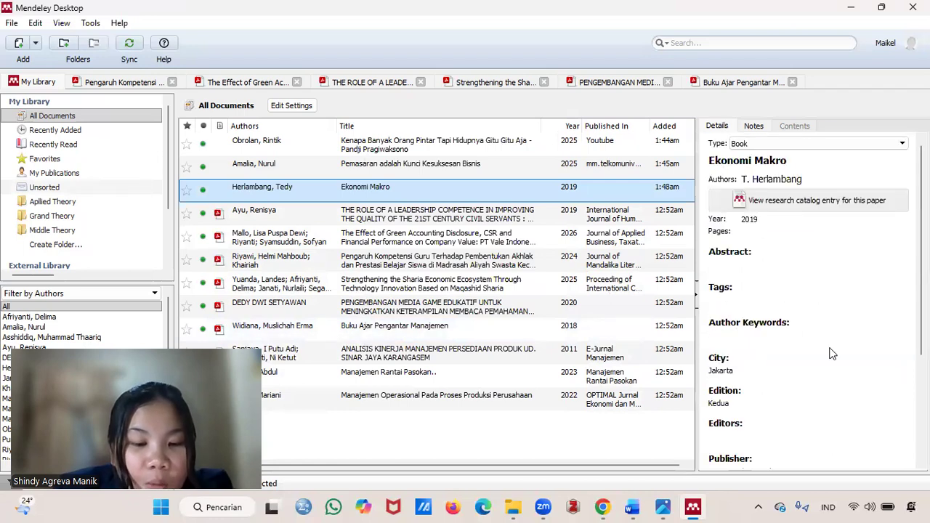
{"action": "scroll", "coordinate": [832, 334], "scroll_direction": "up", "scroll_amount": 1}
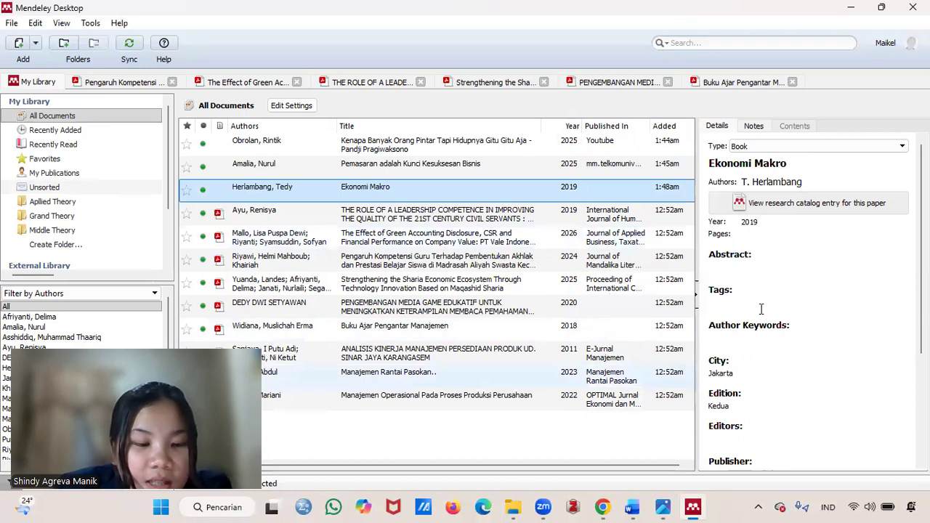
{"action": "left_click", "coordinate": [420, 423]}
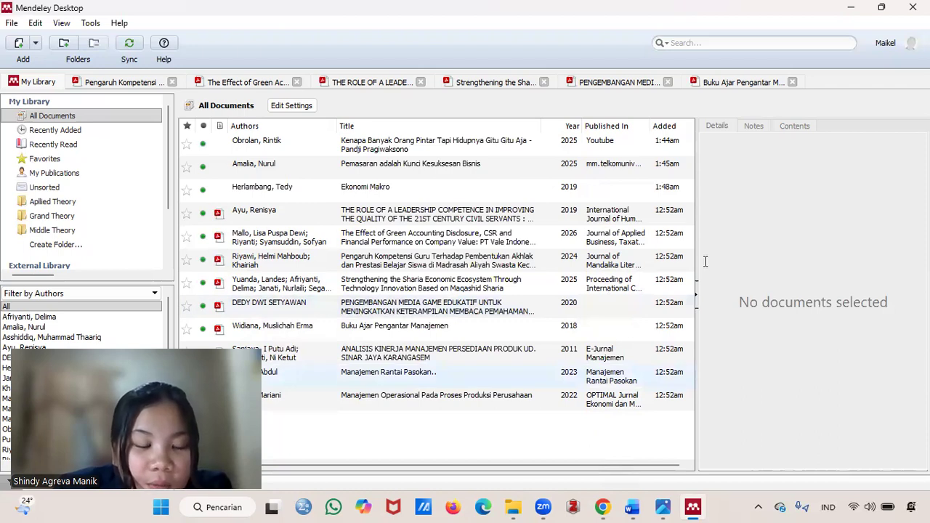
Switch to Word, add a space after "efisien" in the Grand Theory quotation, and look up its source in Mendeley's Grand Theory folder.
{"action": "key", "text": "alt+Tab"}
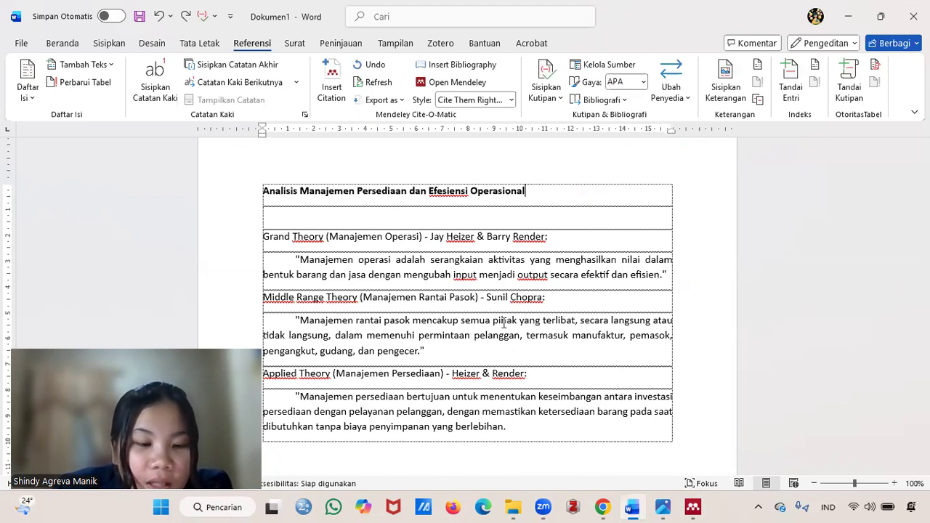
{"action": "scroll", "coordinate": [559, 264], "scroll_direction": "down", "scroll_amount": 1}
{"action": "left_click", "coordinate": [661, 242]}
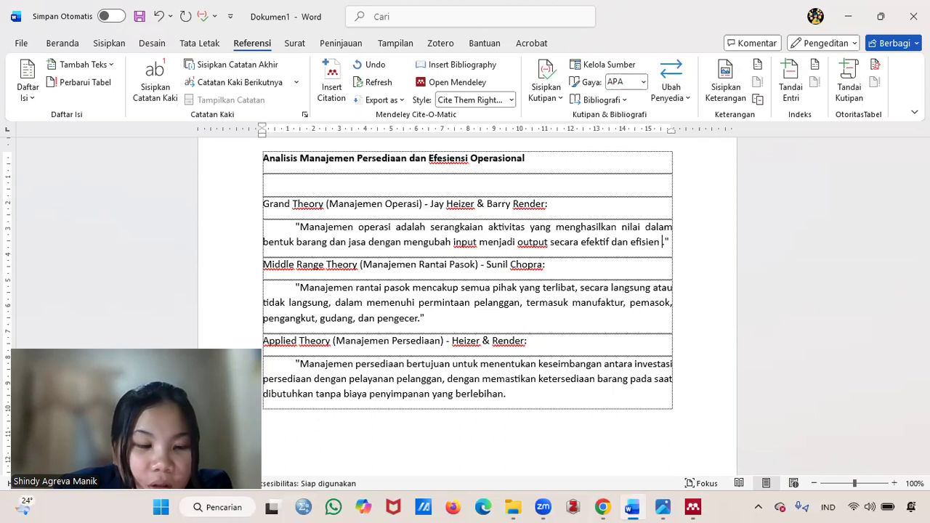
{"action": "left_click", "coordinate": [693, 508]}
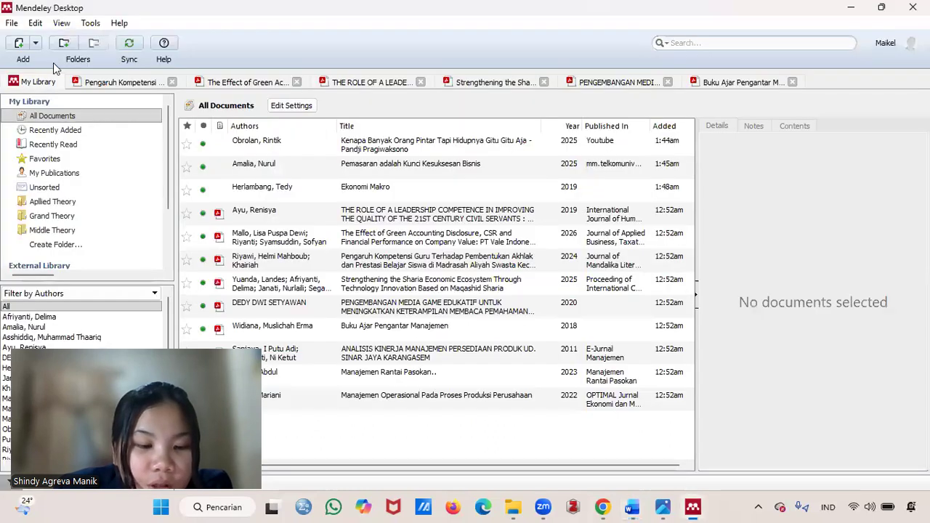
{"action": "left_click", "coordinate": [45, 219]}
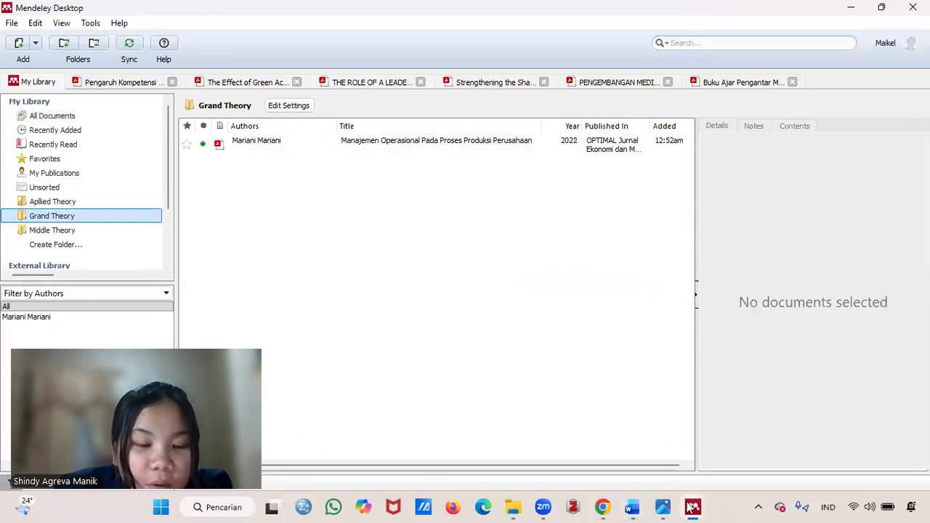
{"action": "key", "text": "alt+Tab"}
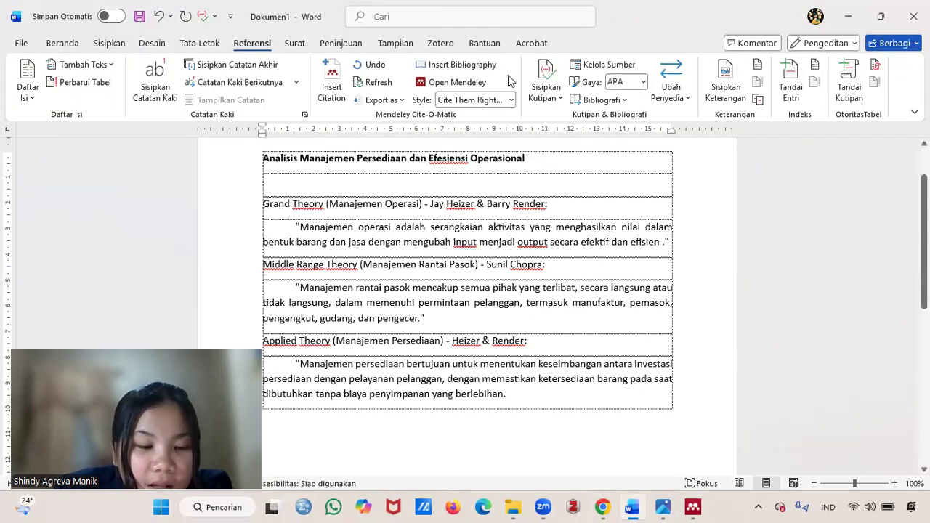
Insert the Mendeley citation for Manajemen Operasional Pada Proses Produksi Perusahaan (2022) at the end of the Grand Theory quotation.
{"action": "left_click", "coordinate": [337, 107]}
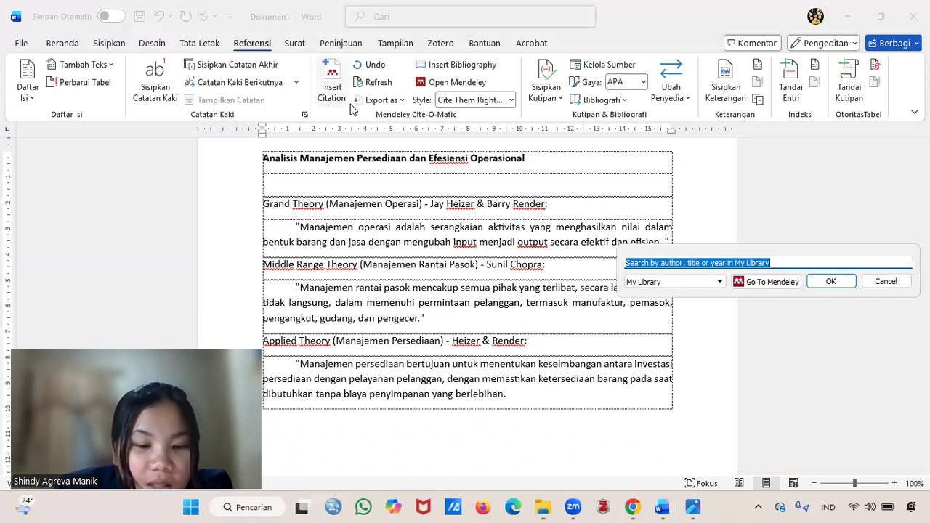
{"action": "type", "text": "maria"}
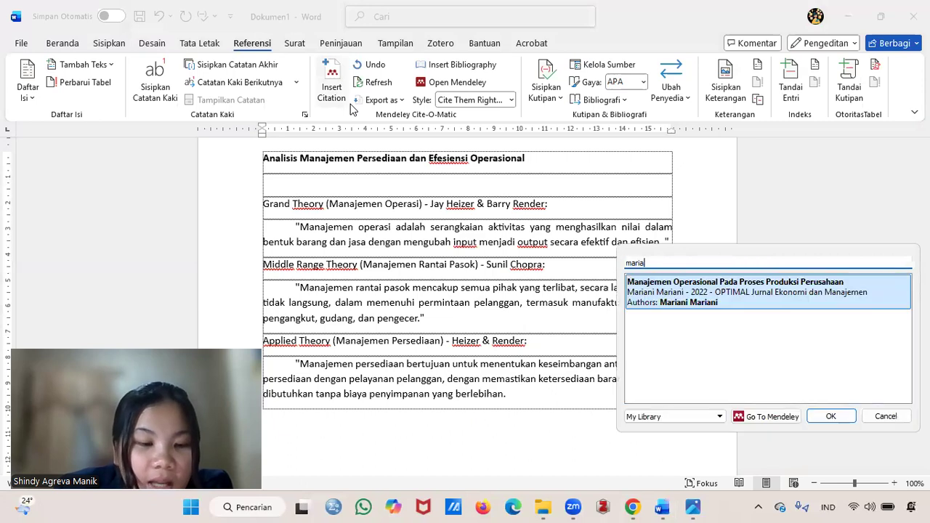
{"action": "left_click", "coordinate": [734, 292]}
{"action": "left_click", "coordinate": [837, 287]}
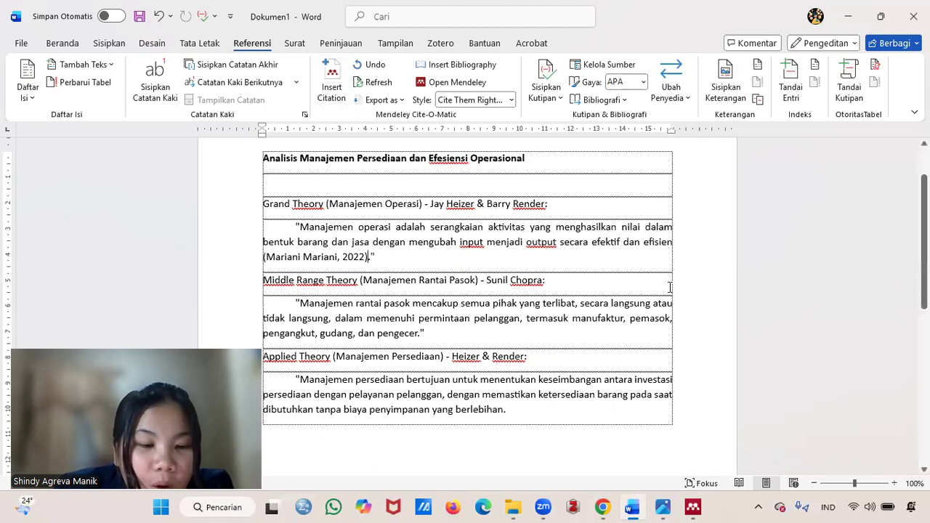
Add a space after "pengecer" in the Middle Range Theory quotation, check its source in Mendeley's Middle Theory folder, and return to Word.
{"action": "scroll", "coordinate": [359, 284], "scroll_direction": "down", "scroll_amount": 1}
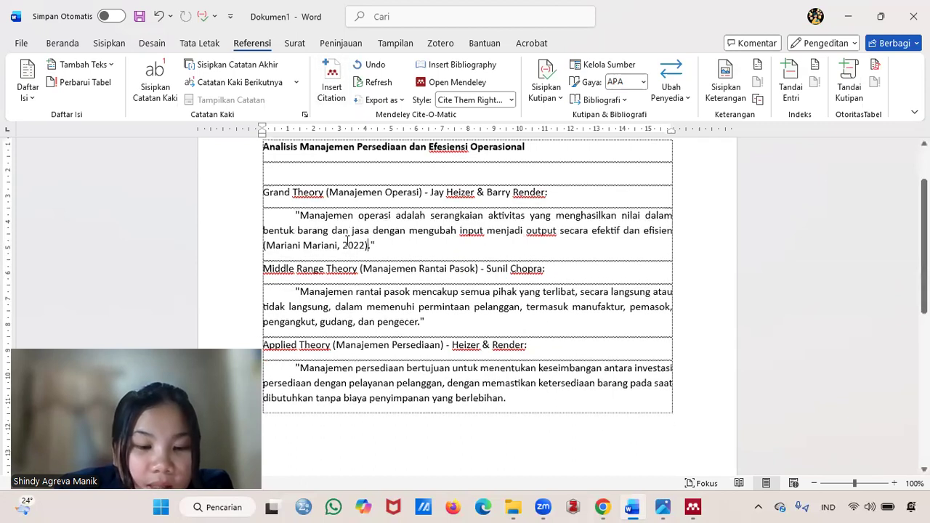
{"action": "scroll", "coordinate": [363, 247], "scroll_direction": "down", "scroll_amount": 2}
{"action": "left_click", "coordinate": [419, 299]}
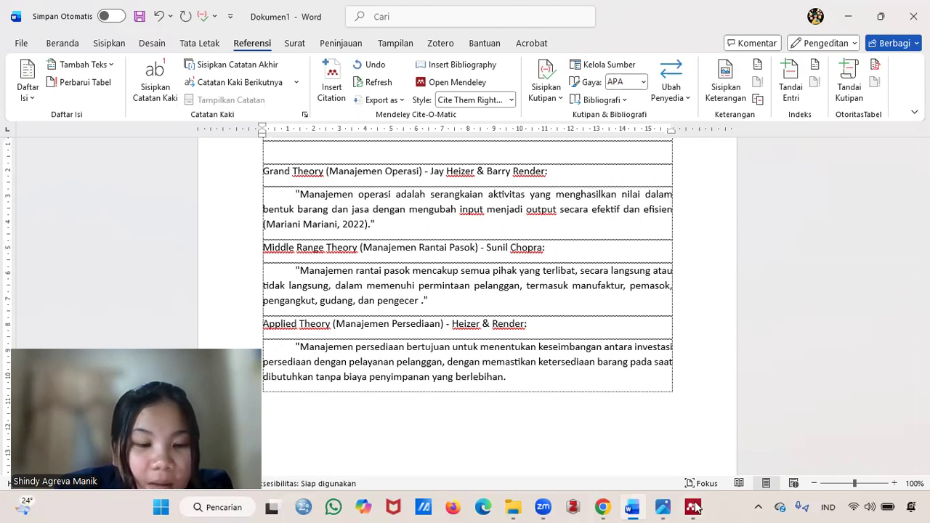
{"action": "left_click", "coordinate": [632, 508]}
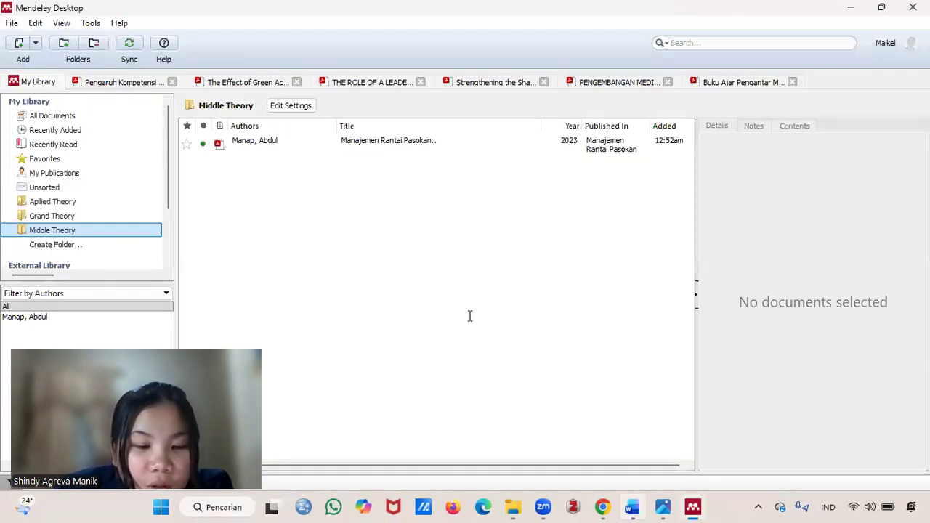
{"action": "key", "text": "alt+Tab"}
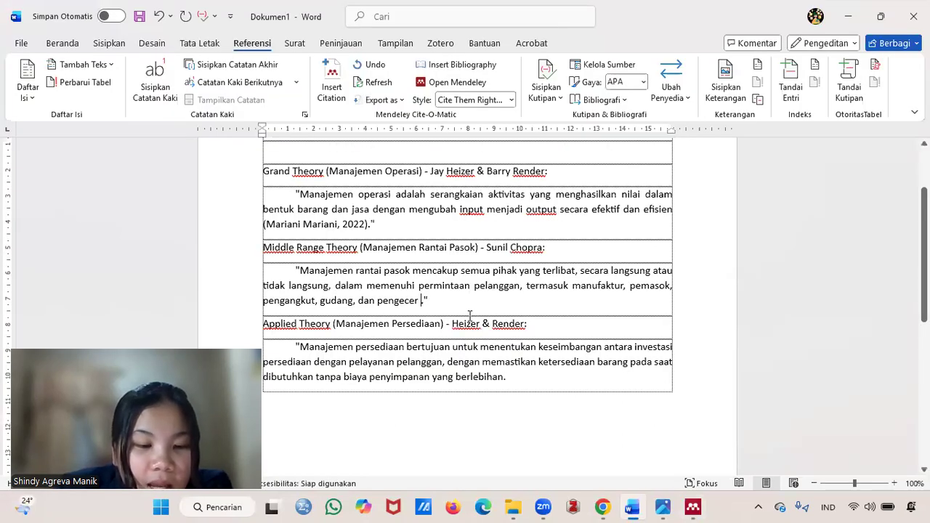
Insert the Mendeley citation for Manajemen Rantai Pasokan (2023) at the end of the Middle Range Theory quotation.
{"action": "left_click", "coordinate": [327, 104]}
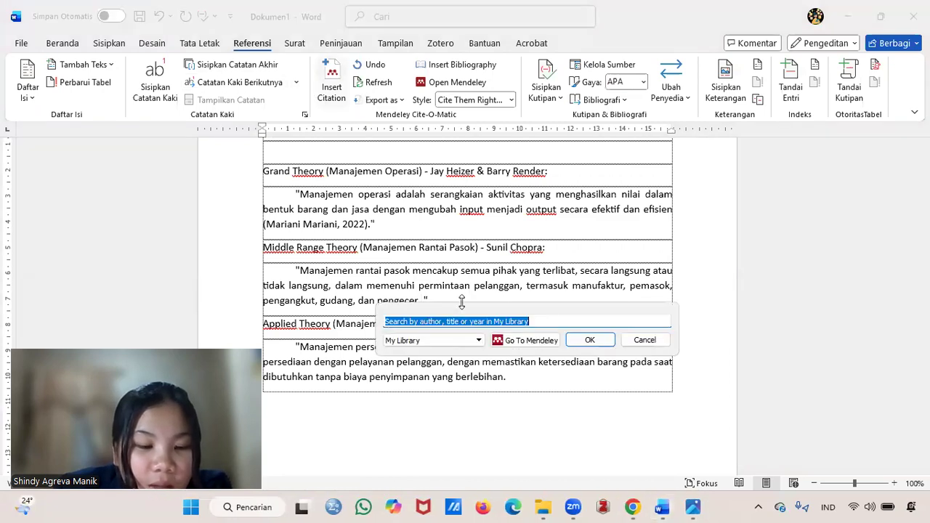
{"action": "type", "text": "manap"}
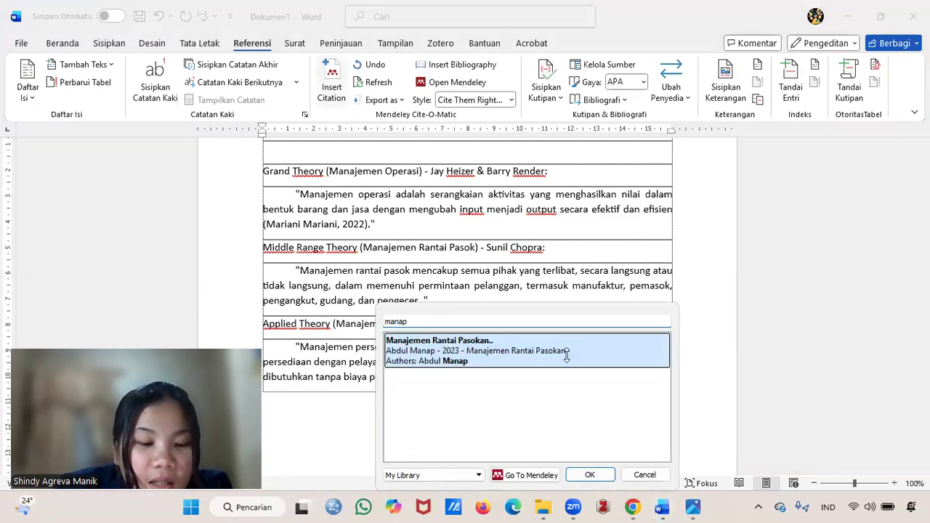
{"action": "left_click", "coordinate": [602, 342]}
{"action": "left_click", "coordinate": [589, 339]}
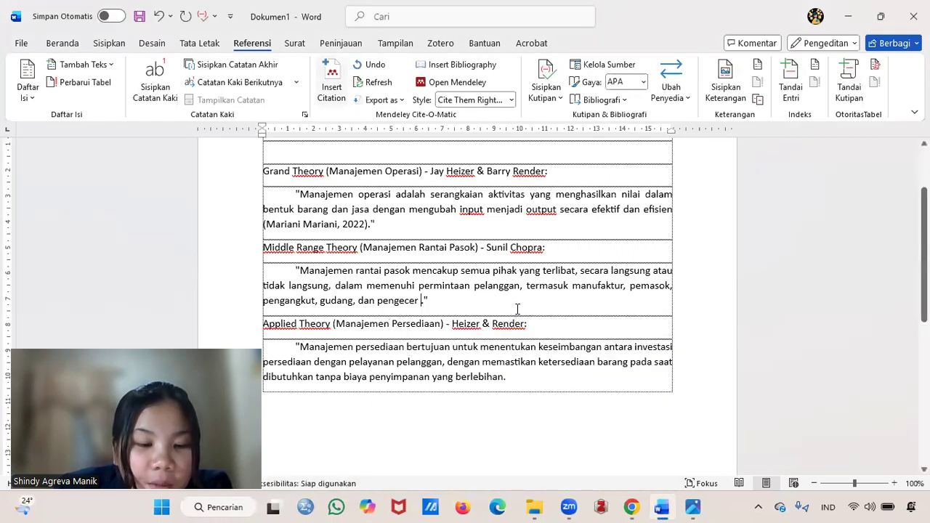
Place the cursor after "berlebihan" in the Applied Theory quotation and look up its source in Mendeley's Apllied Theory folder.
{"action": "scroll", "coordinate": [517, 309], "scroll_direction": "down", "scroll_amount": 1}
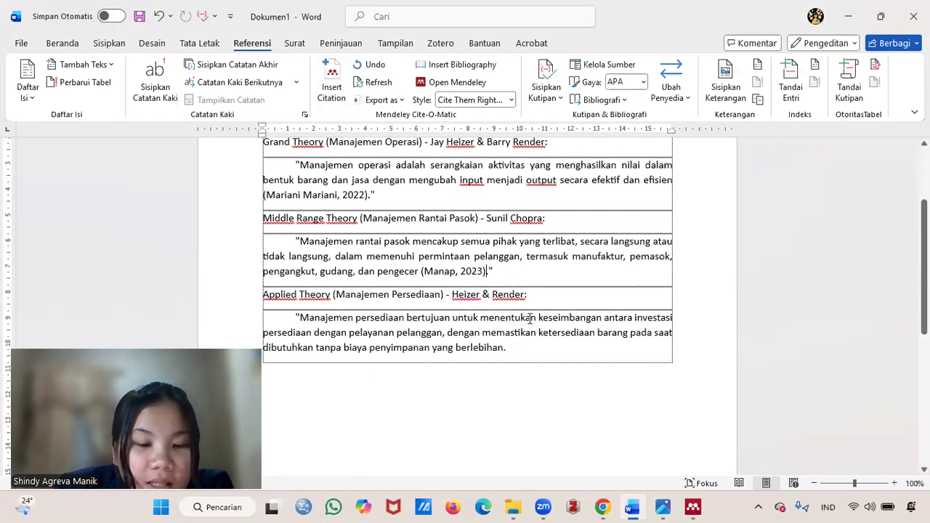
{"action": "scroll", "coordinate": [508, 312], "scroll_direction": "down", "scroll_amount": 1}
{"action": "left_click", "coordinate": [505, 311]}
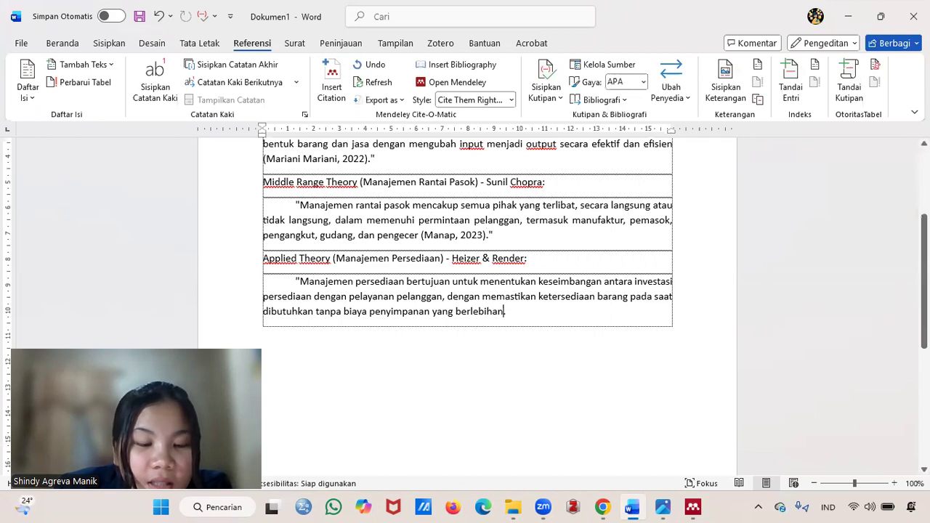
{"action": "left_click", "coordinate": [692, 507]}
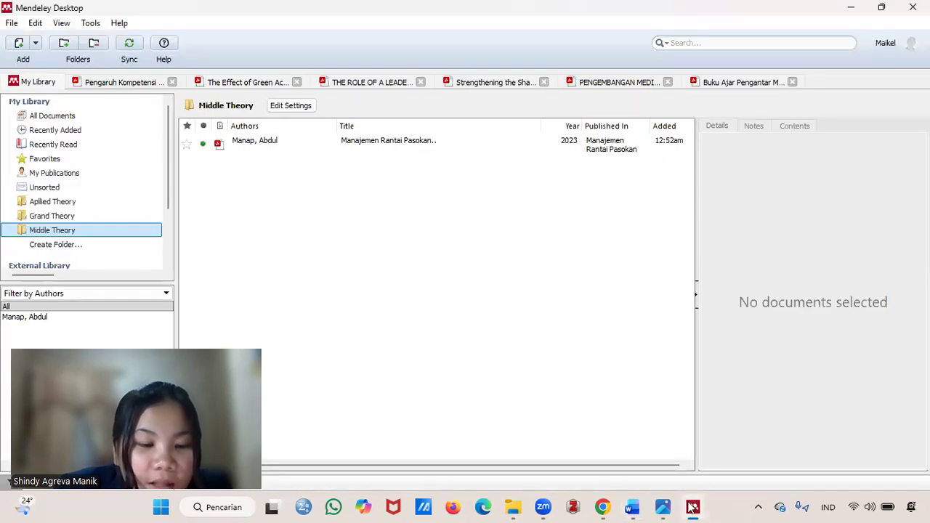
{"action": "left_click", "coordinate": [689, 505]}
{"action": "left_click", "coordinate": [689, 504]}
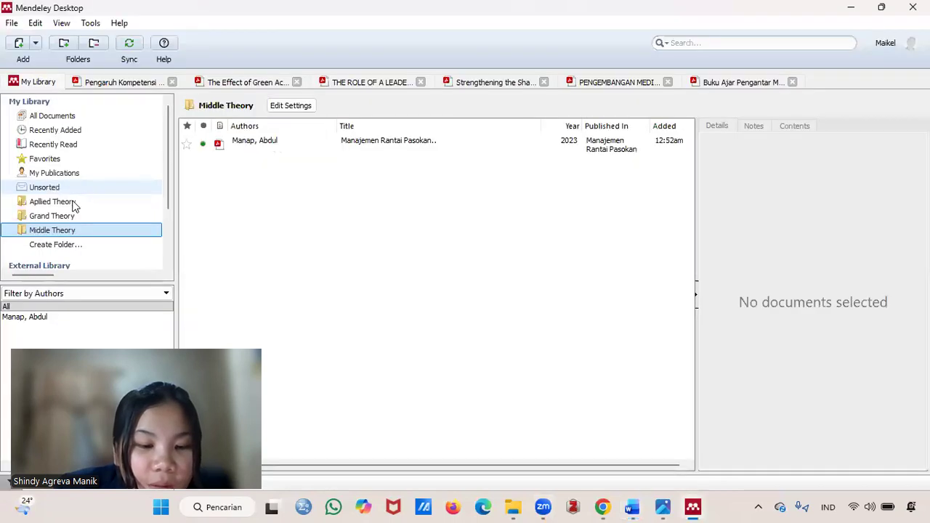
{"action": "left_click", "coordinate": [74, 203]}
{"action": "left_click", "coordinate": [102, 203]}
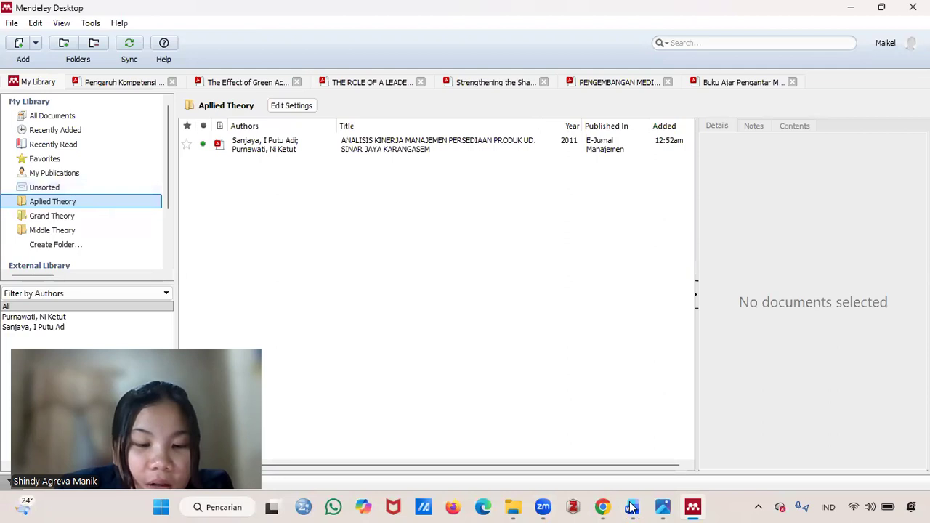
In Word, insert the Mendeley citation for Analisis Kinerja Manajemen Persediaan Produk UD. Sinar Jaya Karangasem (2011) at the end of the Applied Theory quotation.
{"action": "left_click", "coordinate": [339, 99]}
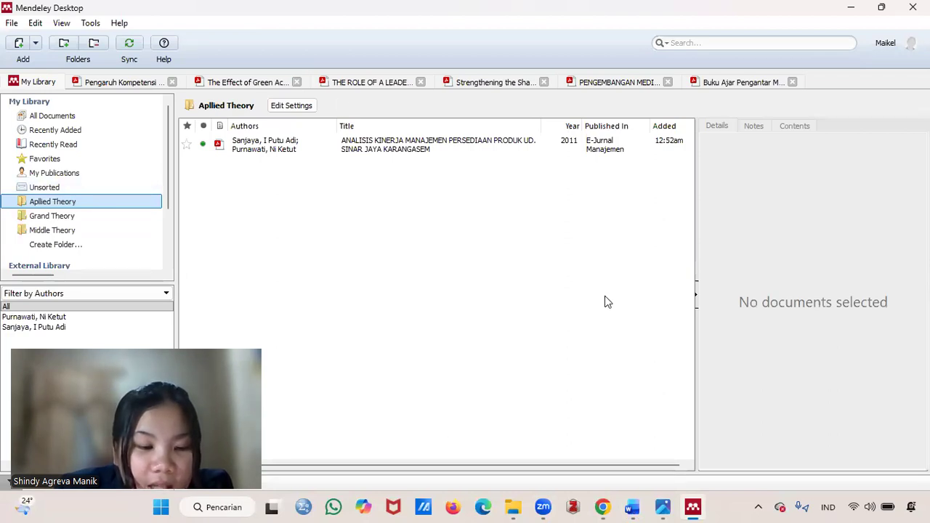
{"action": "type", "text": "sanja"}
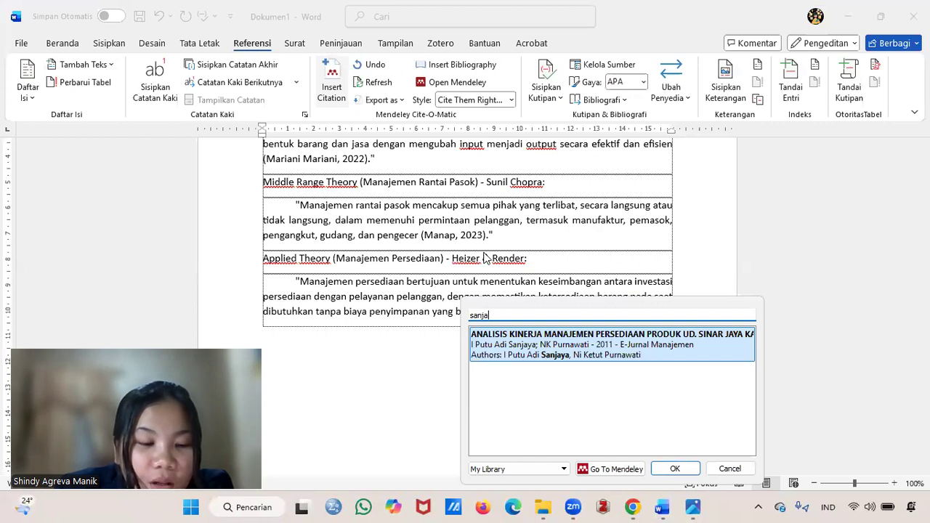
{"action": "left_click", "coordinate": [557, 351]}
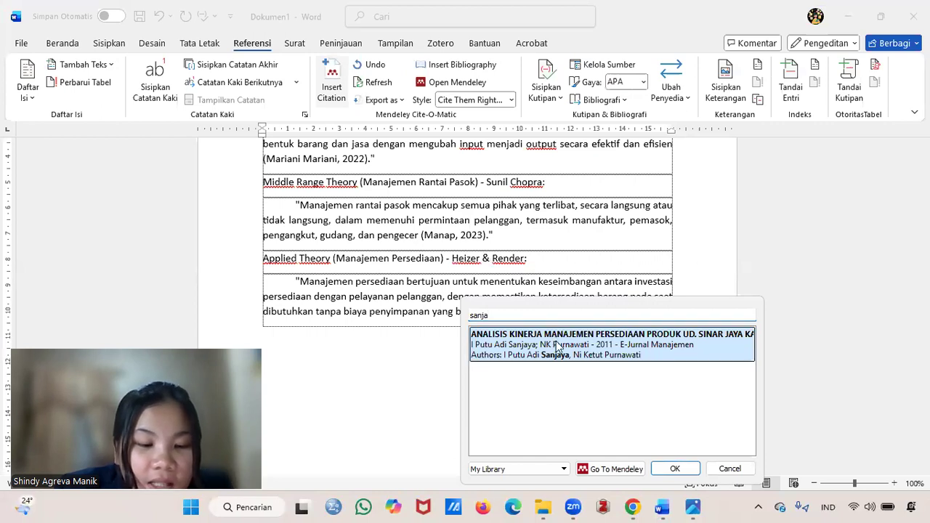
{"action": "left_click", "coordinate": [674, 340]}
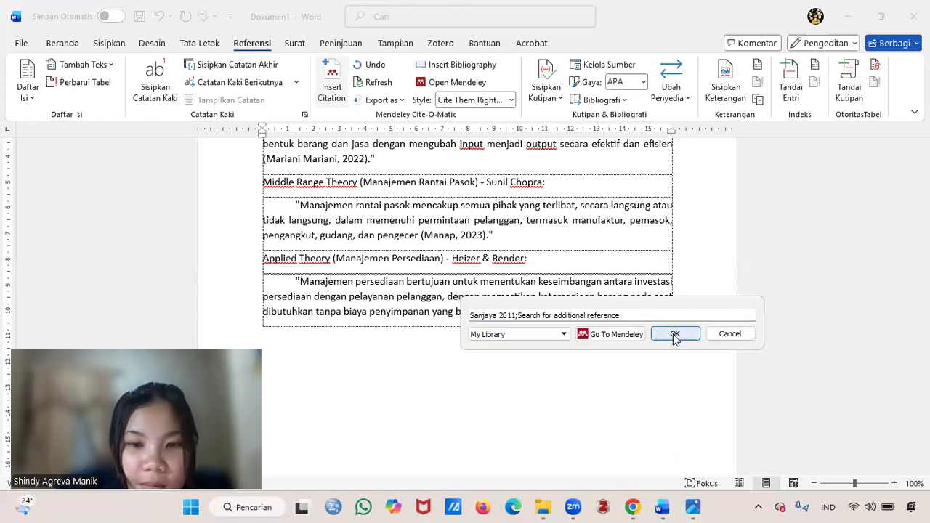
{"action": "left_click", "coordinate": [675, 335]}
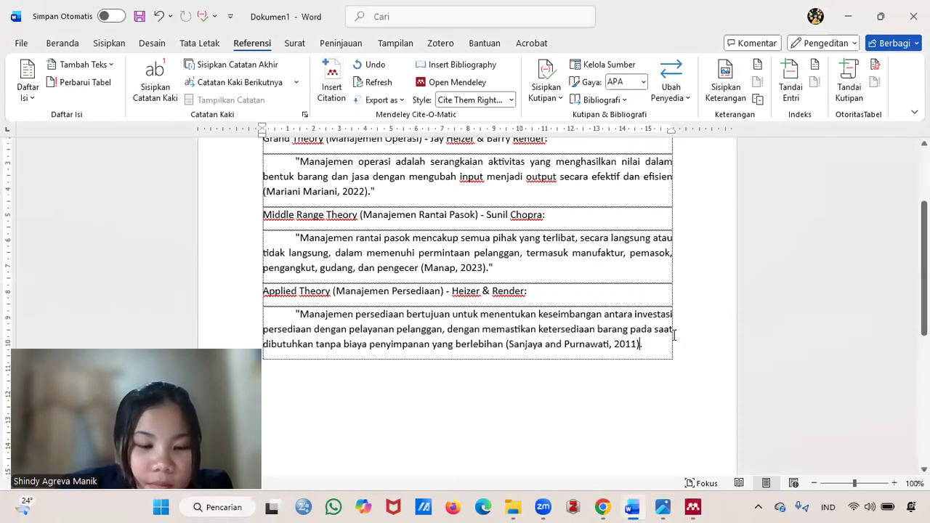
Review the three cited quotations in Word, switch to Mendeley, and show all documents in the library.
{"action": "scroll", "coordinate": [674, 335], "scroll_direction": "up", "scroll_amount": 2}
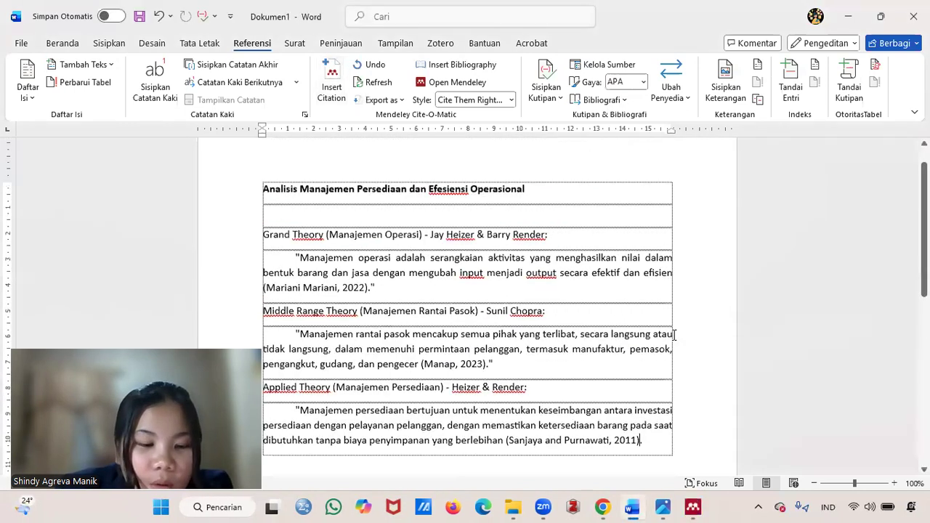
{"action": "left_click", "coordinate": [693, 507]}
{"action": "left_click", "coordinate": [47, 119]}
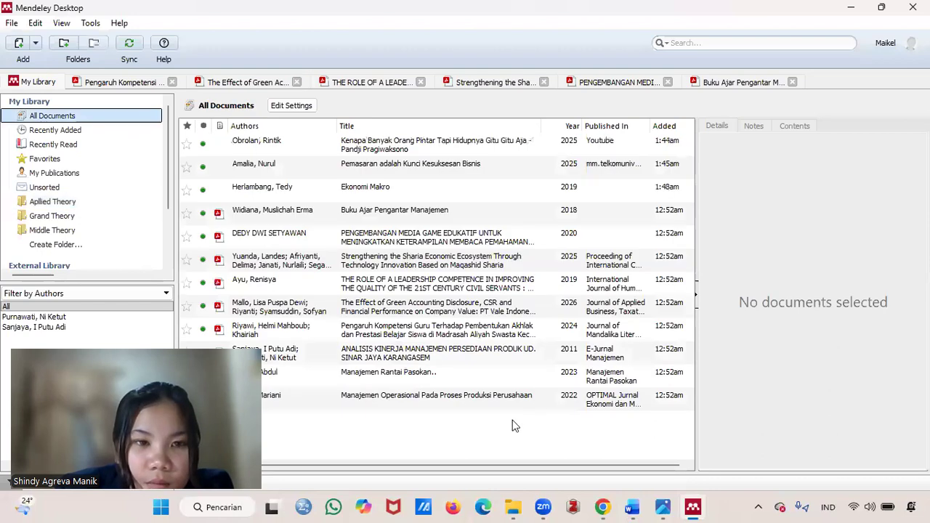